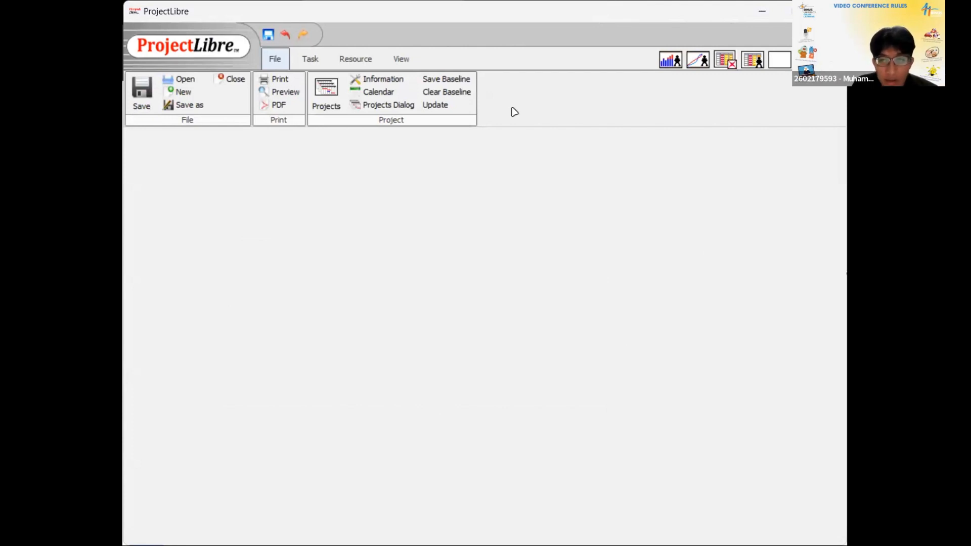
Step: Create a project named Project MAA, entering the manager's name and a start date of July 3, 2023
double_click(480, 24)
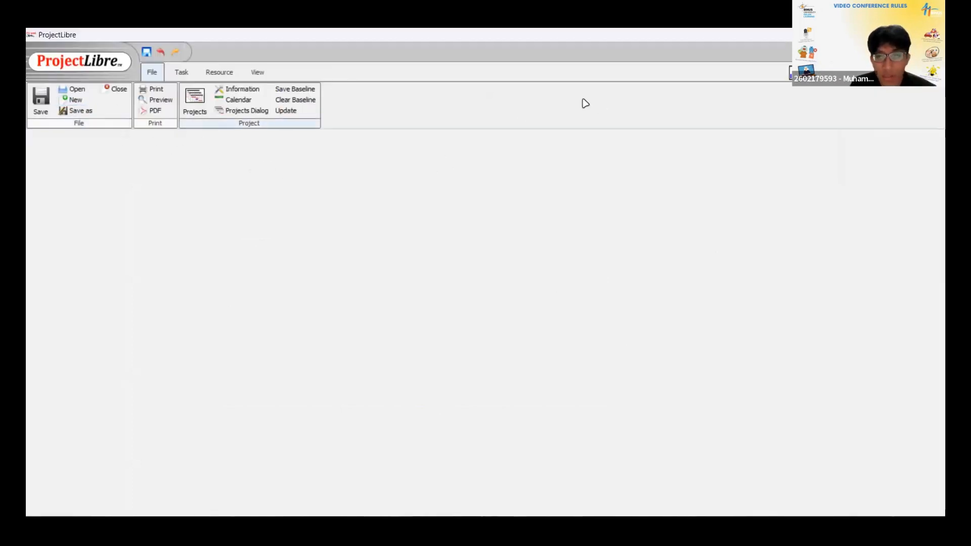
left_click(181, 71)
left_click(158, 78)
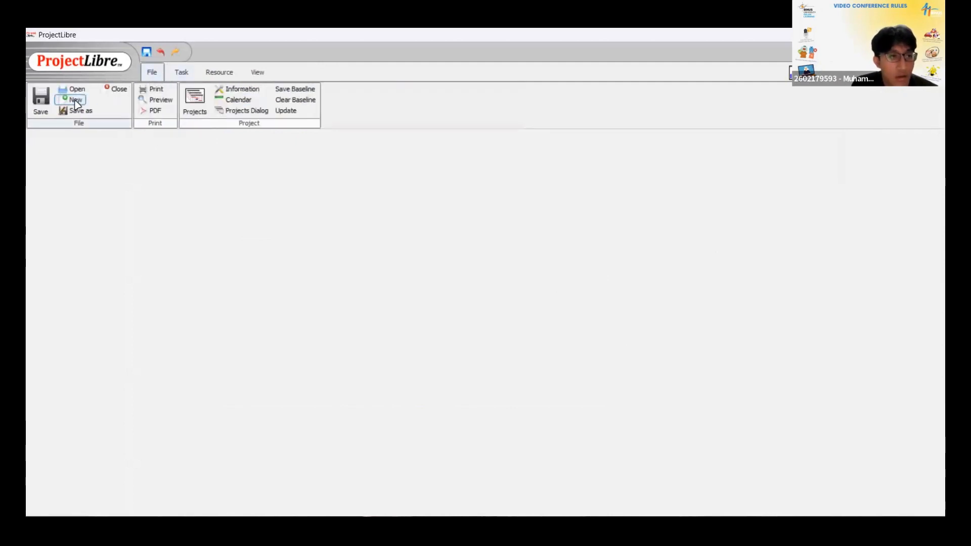
left_click(75, 99)
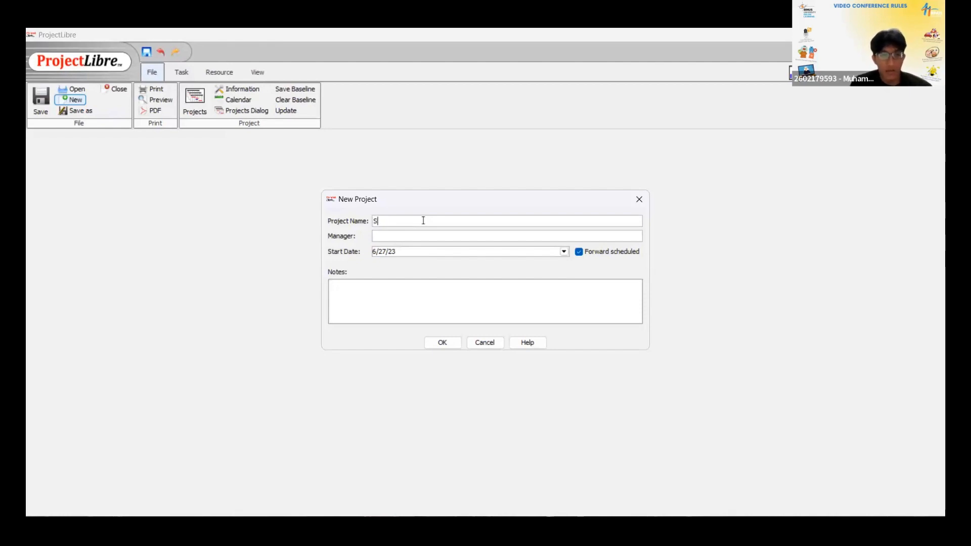
type("Project MAA")
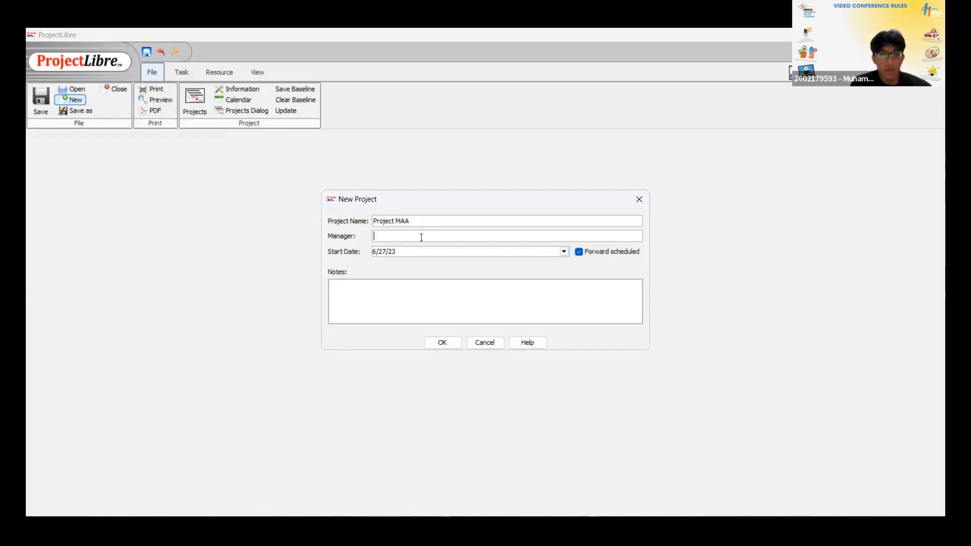
left_click(421, 237)
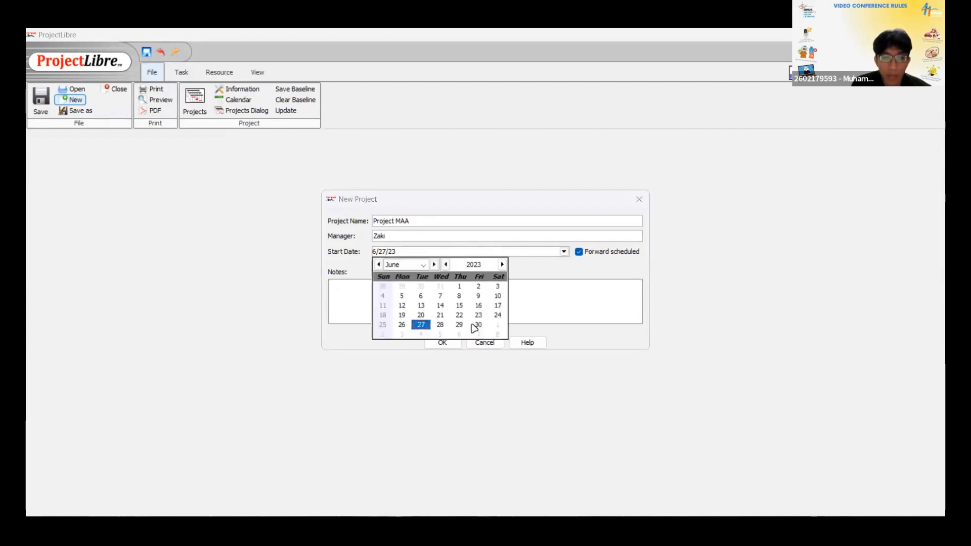
left_click(434, 265)
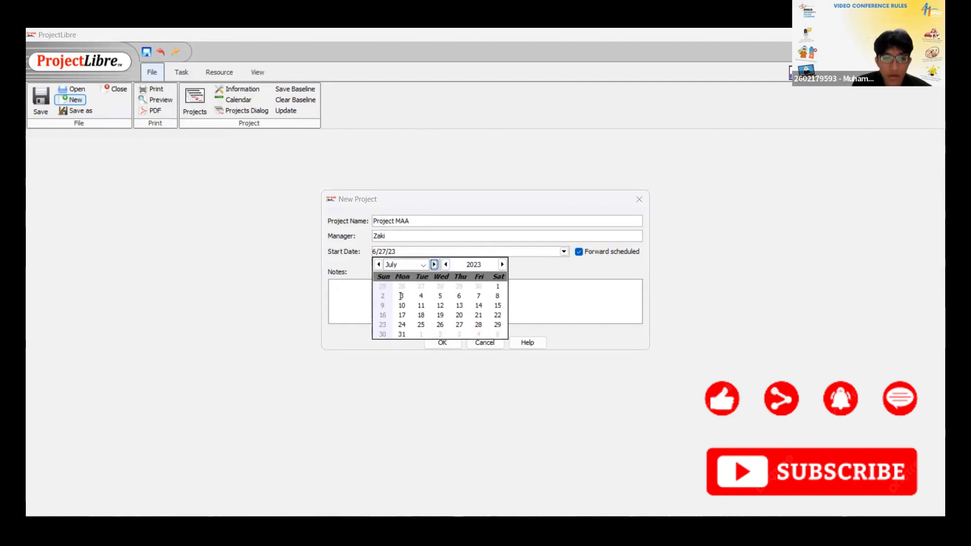
left_click(401, 296)
left_click(452, 346)
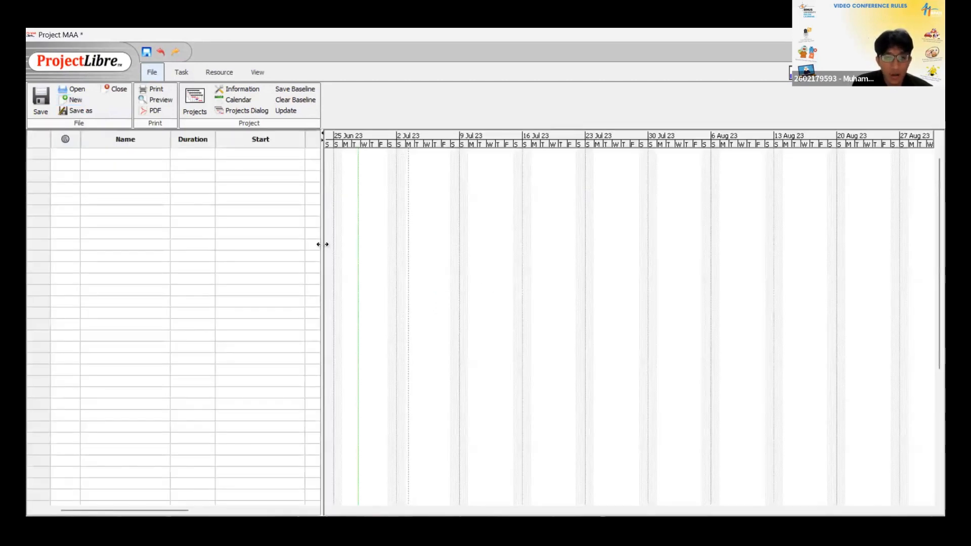
Step: Widen the task table to include the Finish and Predecessors columns, and add Project MAA as the first task
left_click_drag(321, 243, 490, 226)
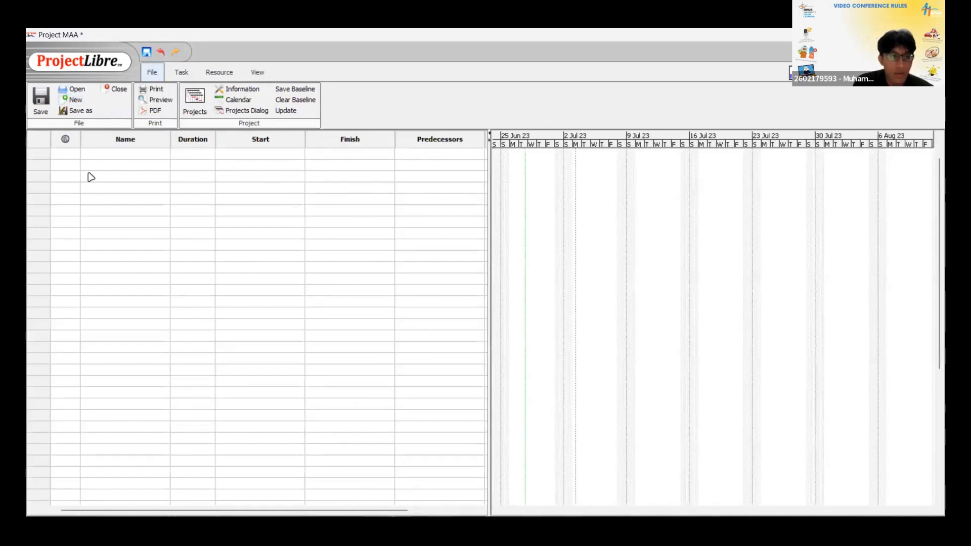
left_click(147, 165)
left_click(128, 154)
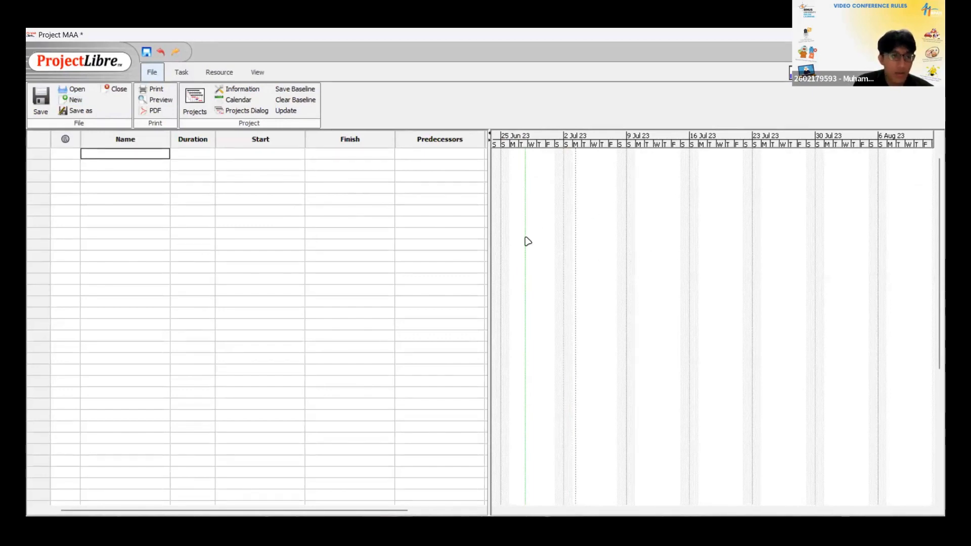
left_click(130, 167)
left_click(121, 156)
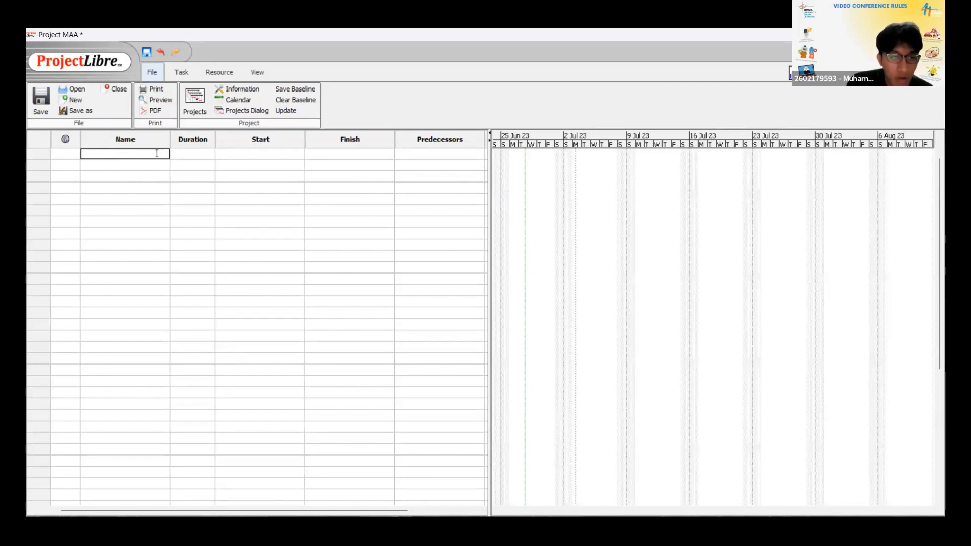
left_click(121, 165)
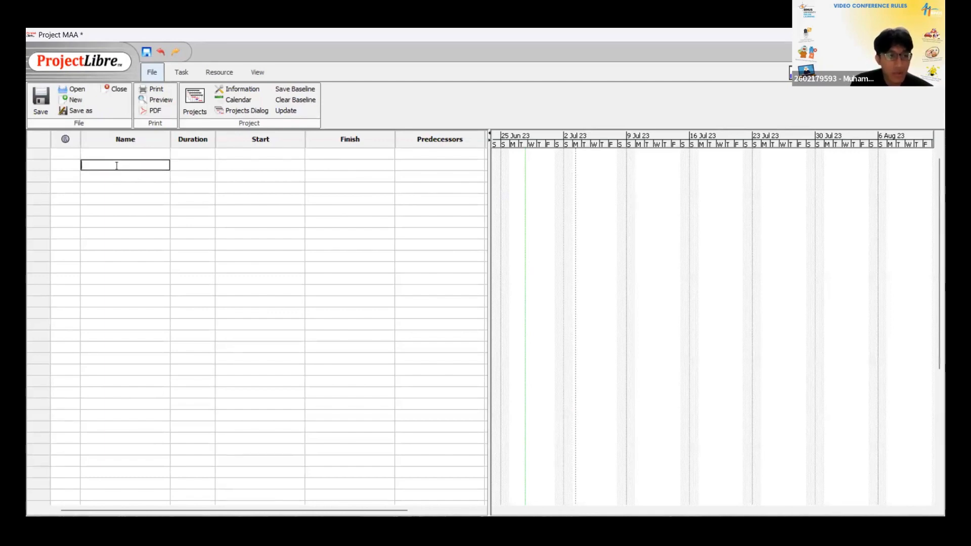
left_click(113, 154)
left_click(123, 163)
left_click(122, 157)
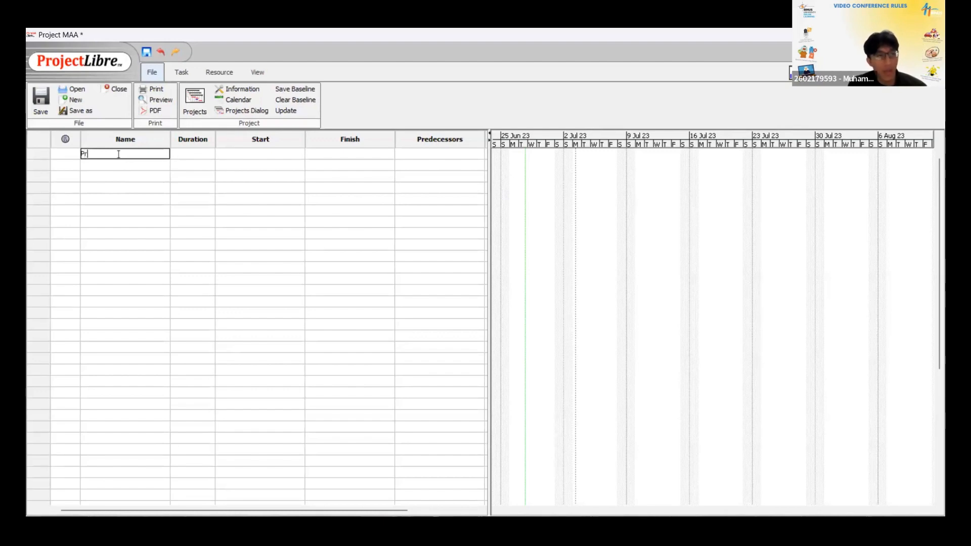
type("MAA")
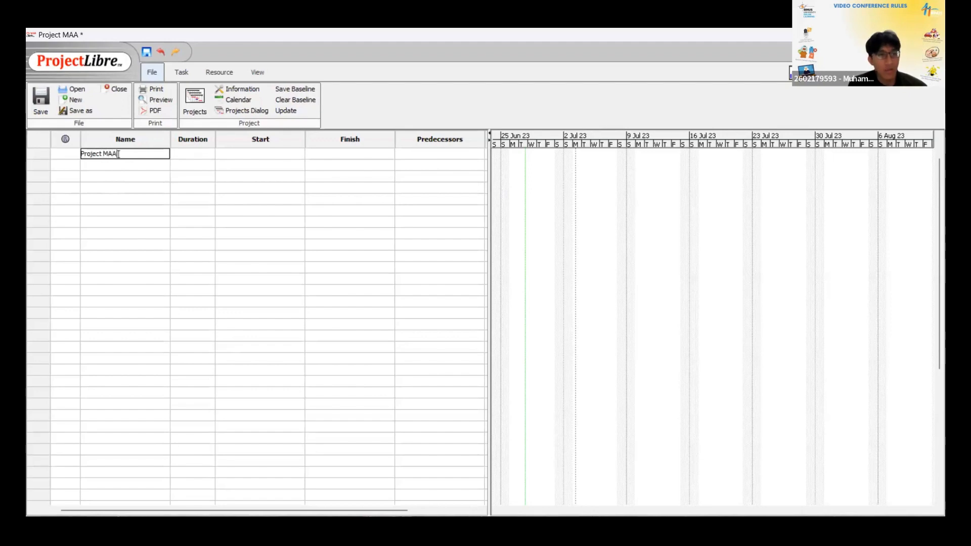
key("Return")
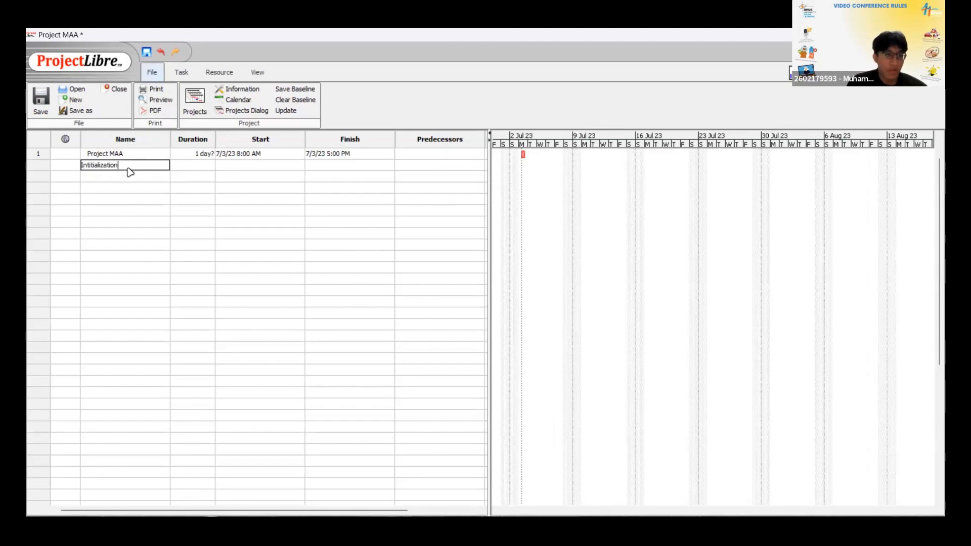
Step: Add the tasks Intitialization, Planning and Execution in the rows below Project MAA
key("Return")
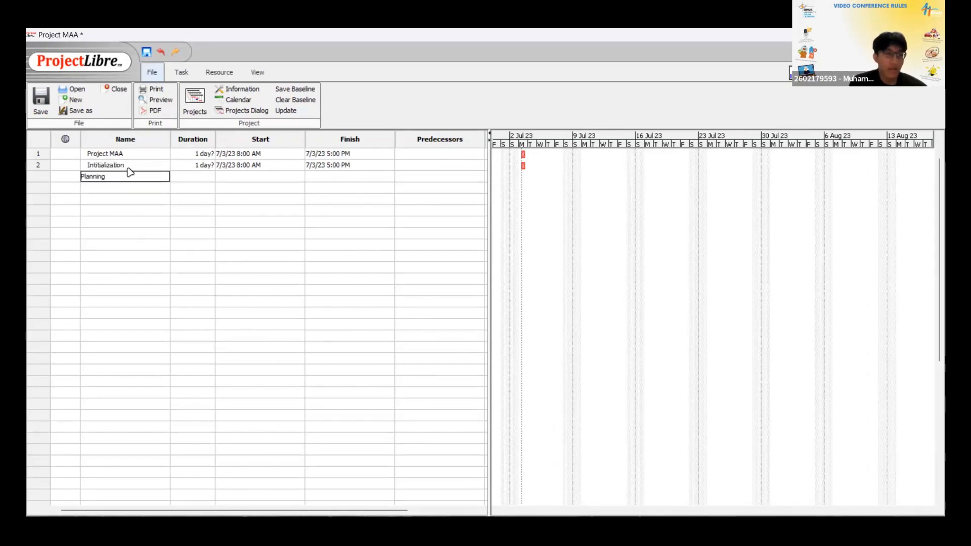
key("Return")
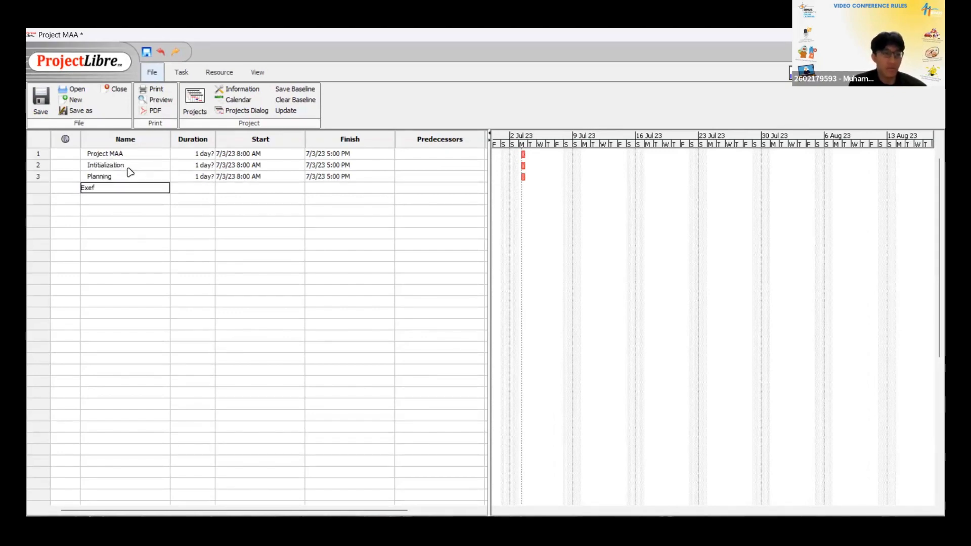
type("Execution")
key("Return")
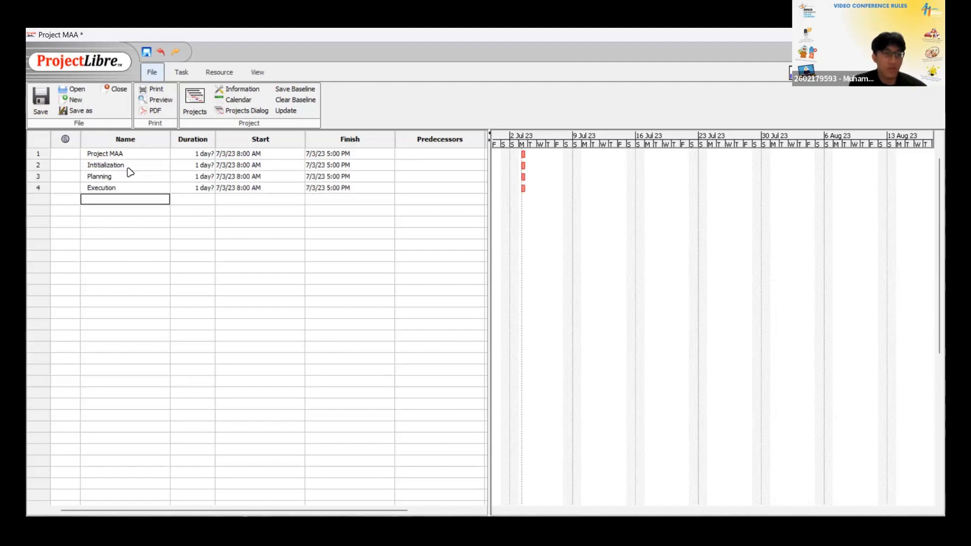
left_click(124, 189)
left_click(125, 211)
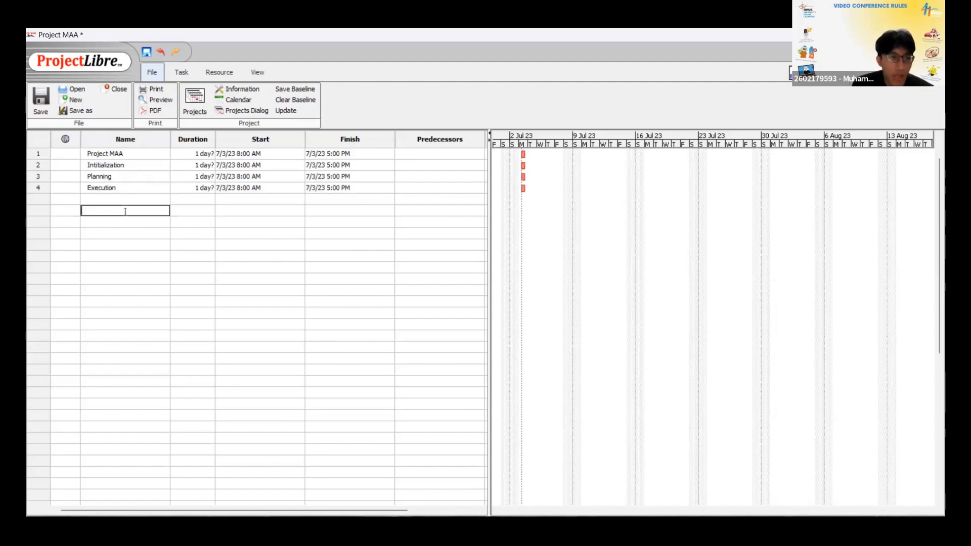
left_click(116, 166)
left_click(126, 186)
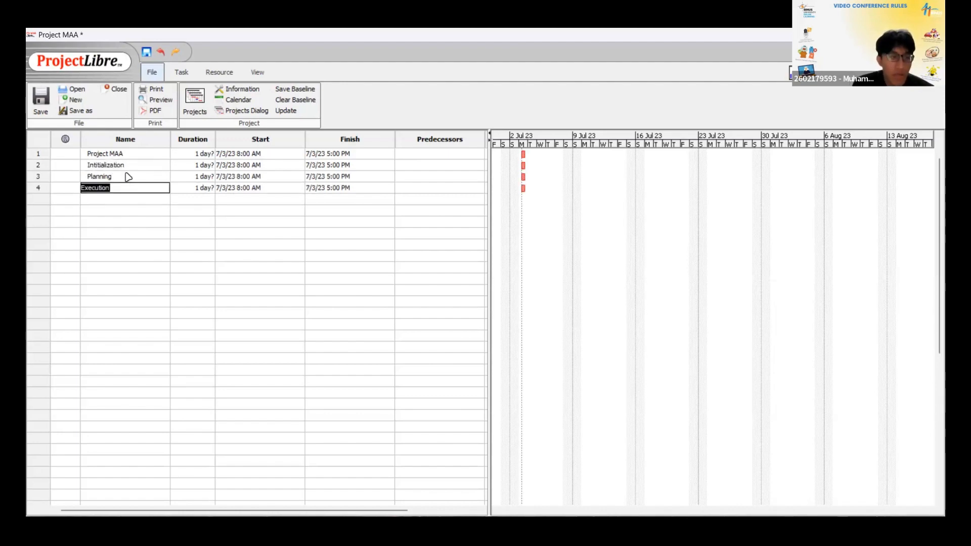
double_click(125, 175)
double_click(126, 166)
left_click(156, 197)
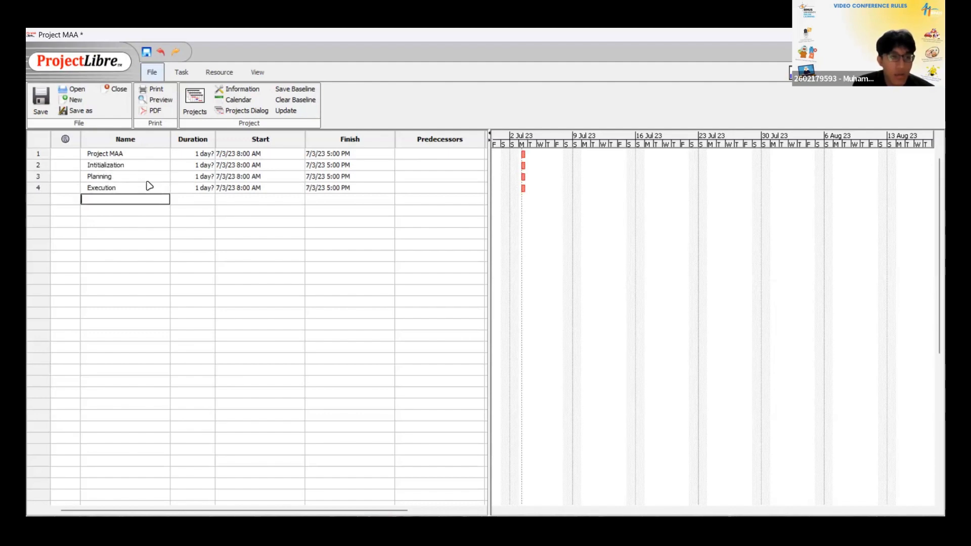
left_click(144, 176)
double_click(144, 166)
double_click(145, 177)
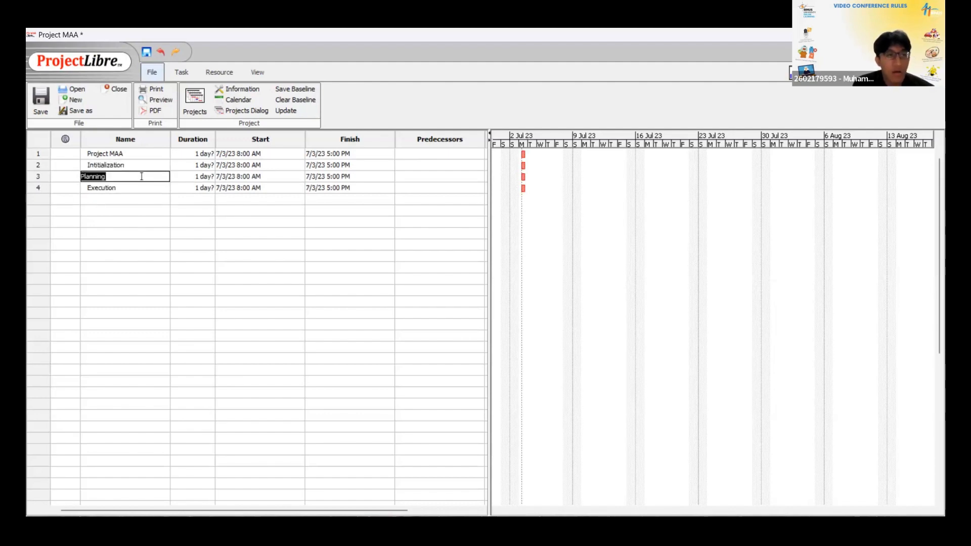
double_click(144, 165)
double_click(145, 176)
double_click(145, 165)
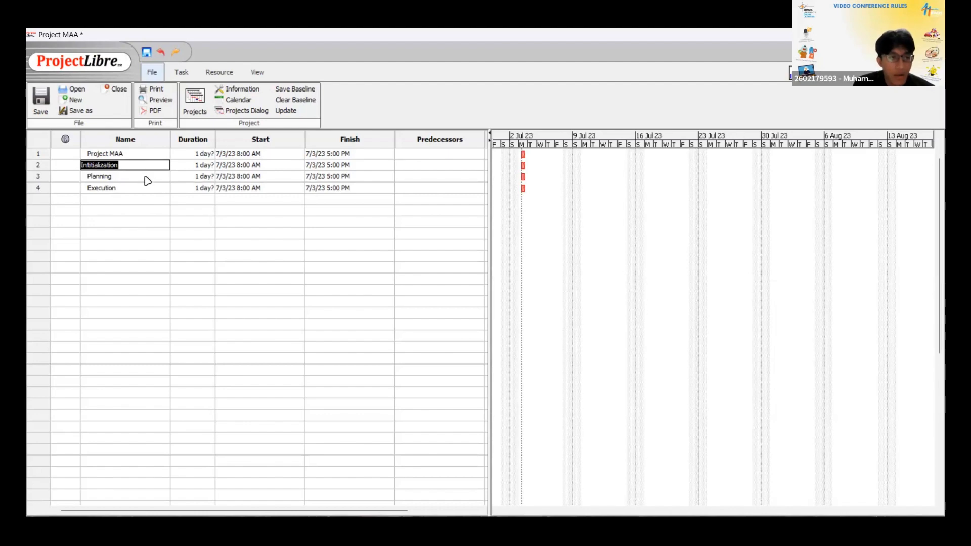
double_click(137, 177)
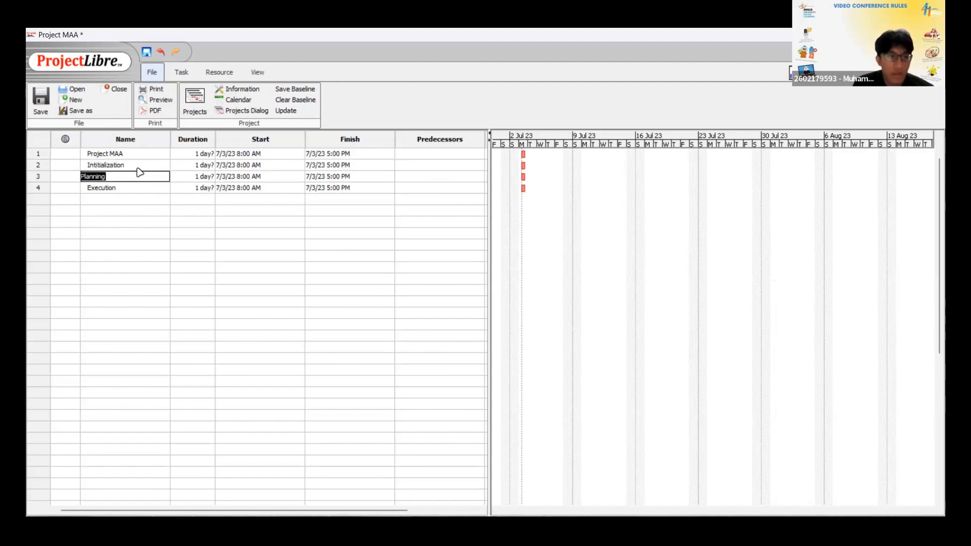
double_click(130, 166)
Step: Insert a new task row above Planning and name it Business Case
left_click(181, 72)
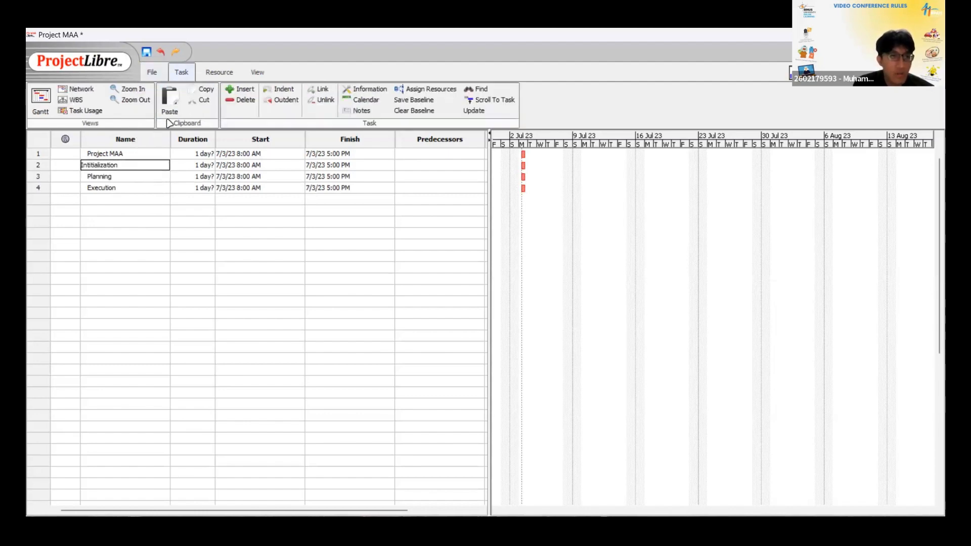
left_click(139, 178)
double_click(138, 168)
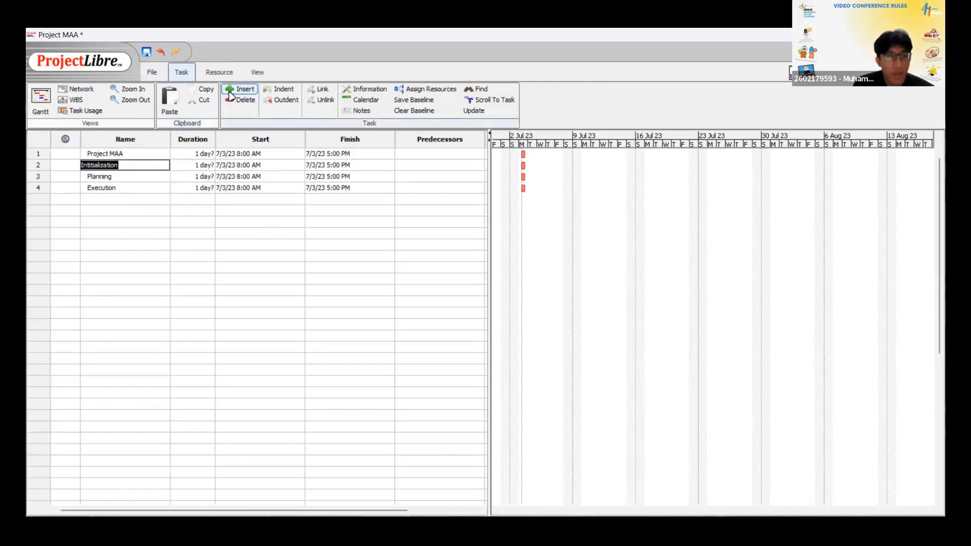
left_click(152, 176)
left_click(240, 89)
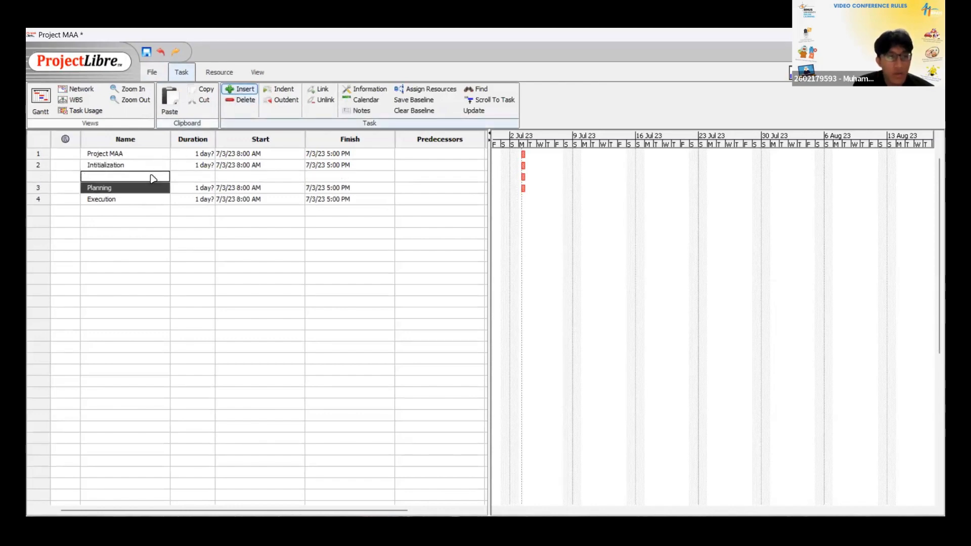
left_click(147, 176)
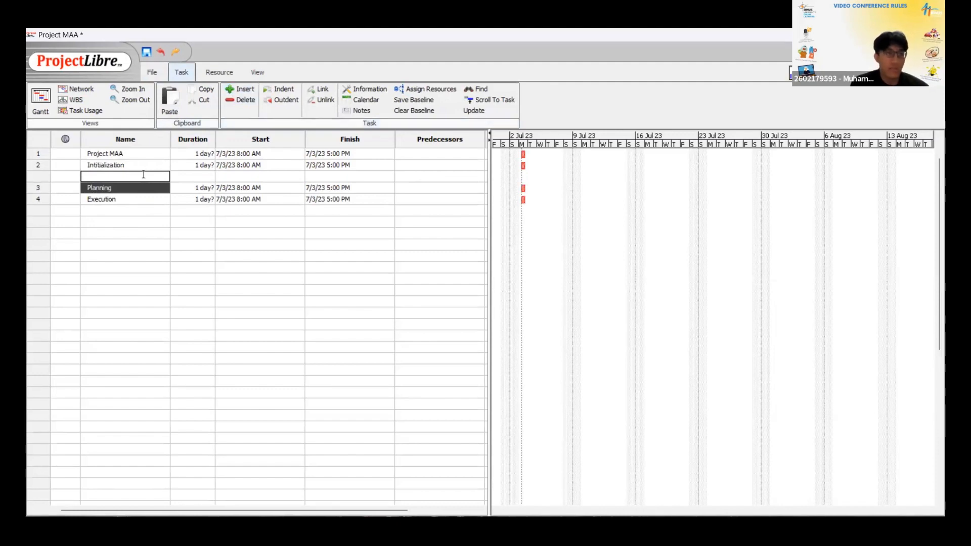
type("Business Case")
key("Return")
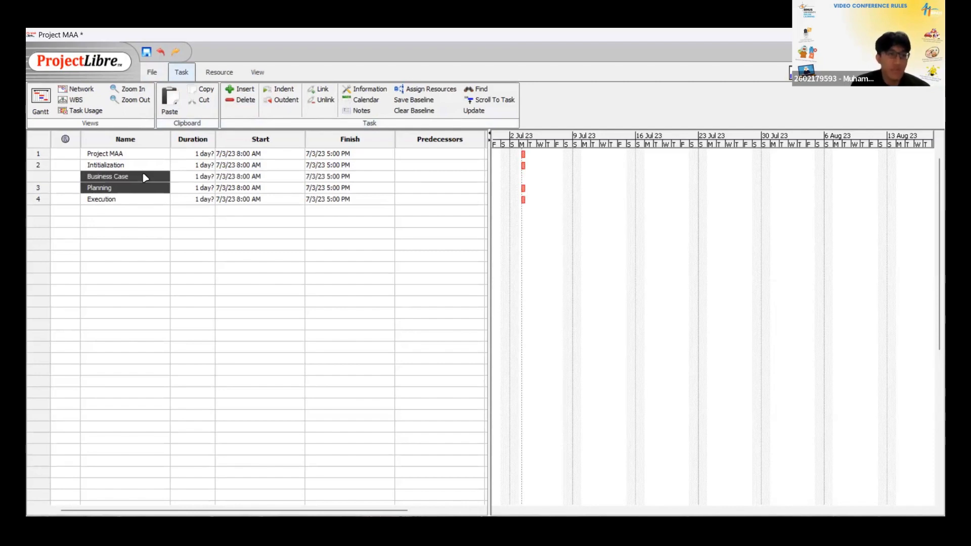
left_click(136, 222)
left_click(150, 179)
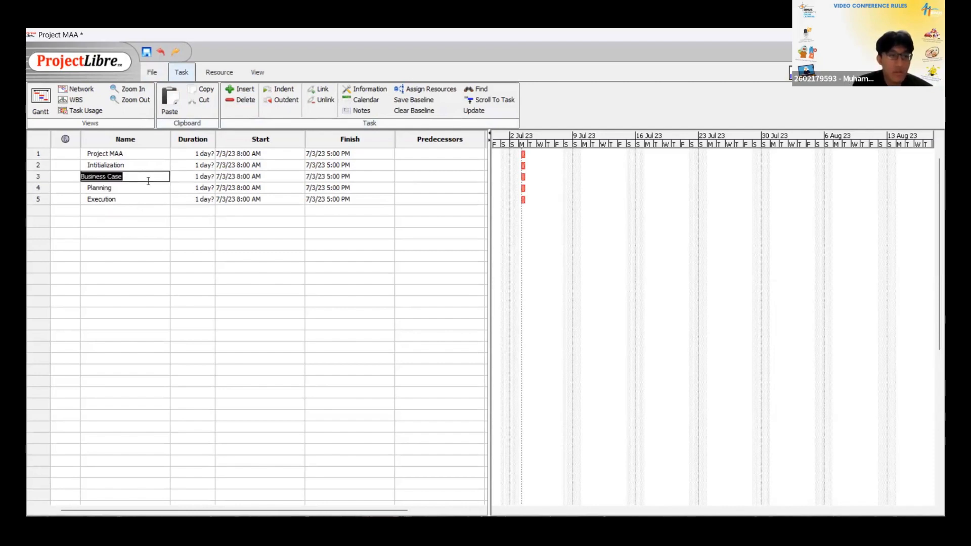
left_click(128, 178)
left_click(128, 179)
left_click(134, 200)
left_click(128, 177)
left_click(125, 197)
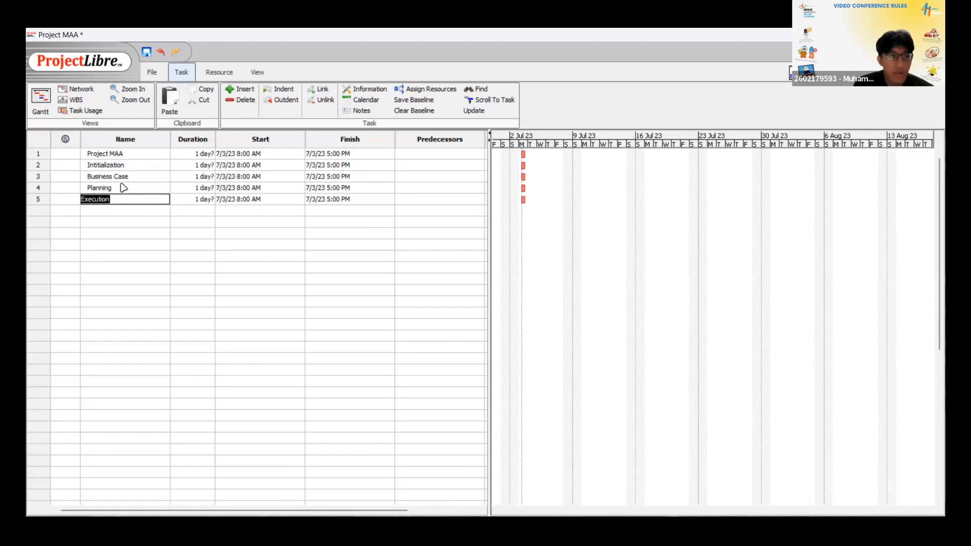
left_click(132, 173)
left_click(130, 179)
left_click(124, 188)
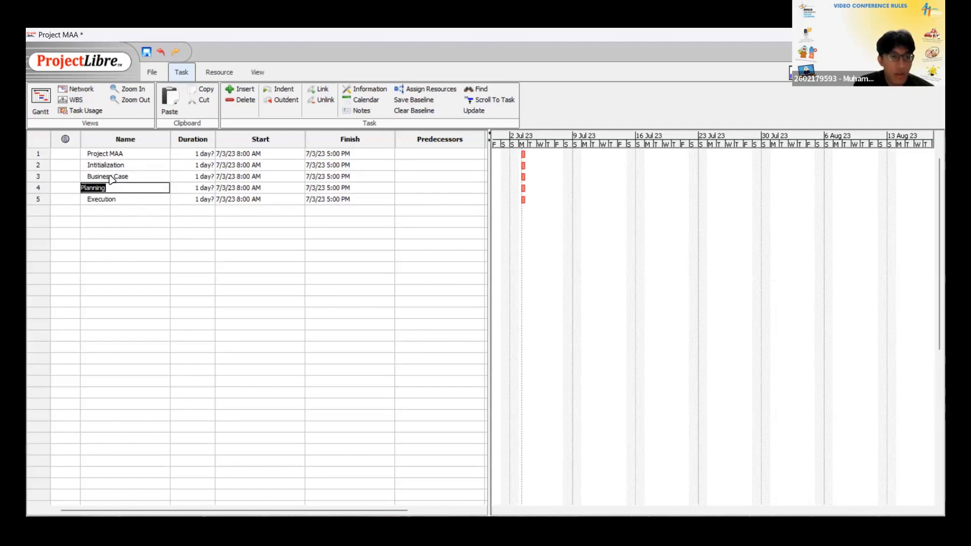
Step: Indent the Business Case task so that it is a subtask of Intitialization
left_click(111, 177)
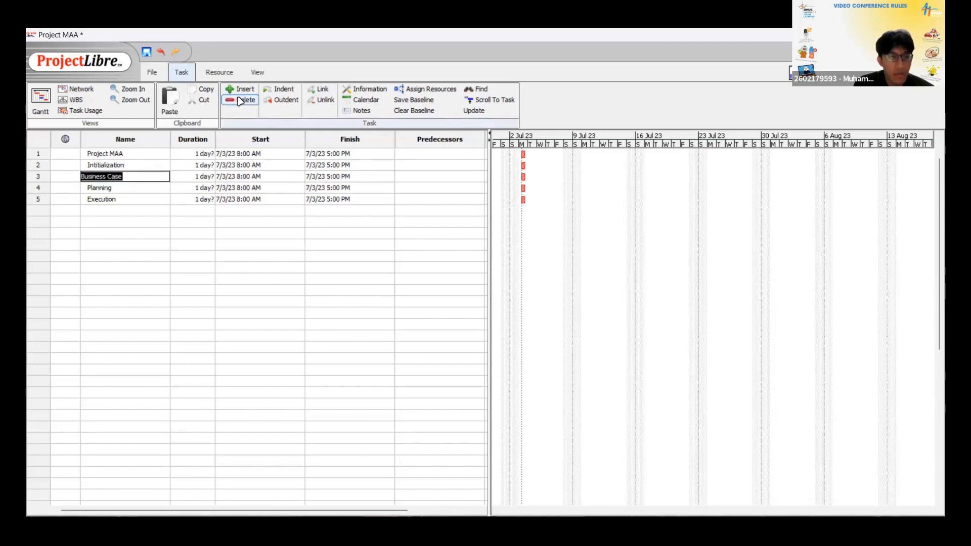
left_click(273, 89)
left_click(195, 188)
left_click(127, 177)
left_click(125, 197)
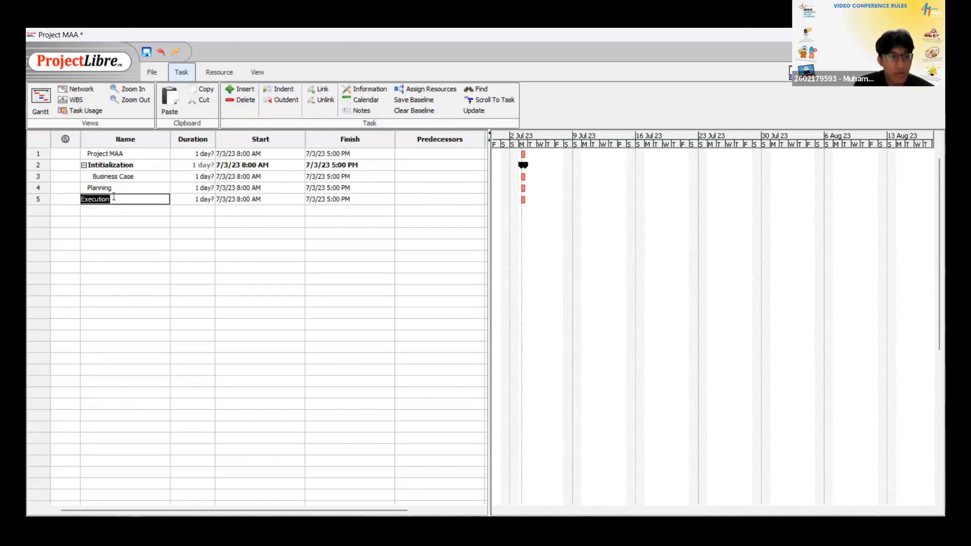
left_click(120, 178)
left_click(135, 187)
left_click(128, 176)
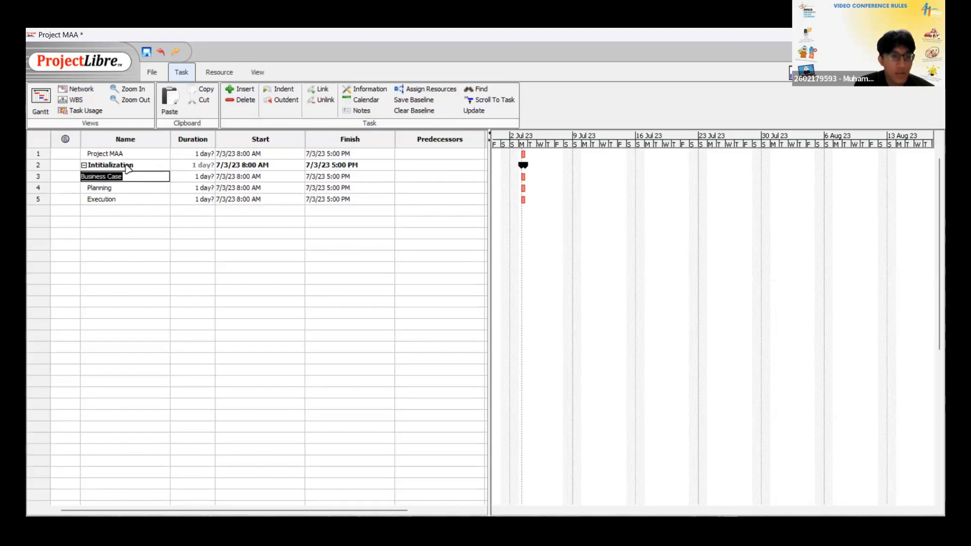
left_click(130, 166)
left_click(135, 178)
left_click(134, 189)
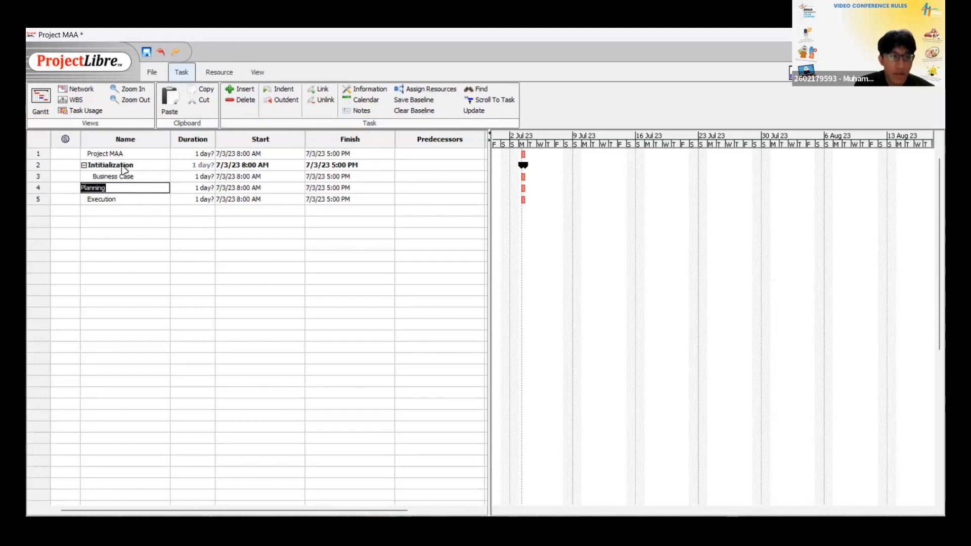
Step: Insert a new task row above Execution and name it Project Charter
left_click(134, 201)
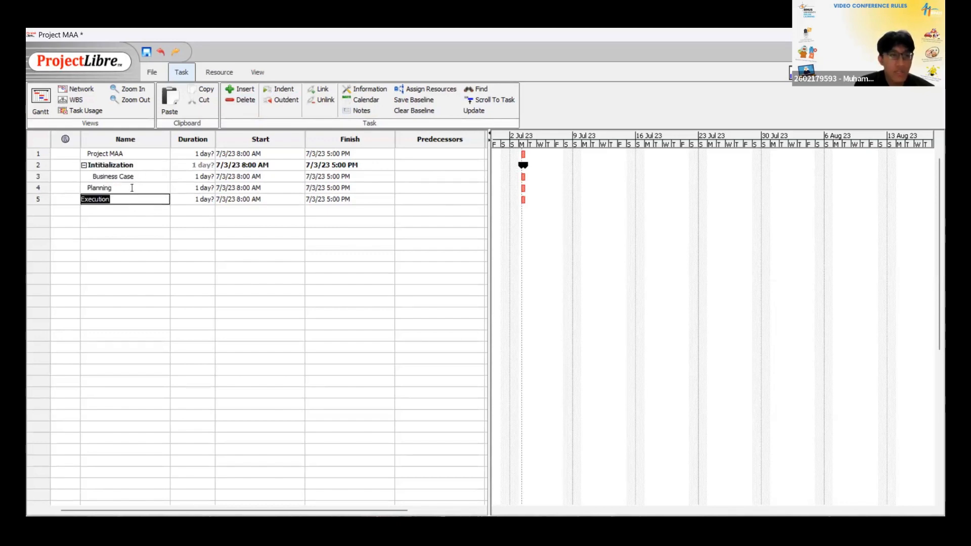
left_click(132, 188)
left_click(135, 198)
left_click(130, 211)
left_click(128, 198)
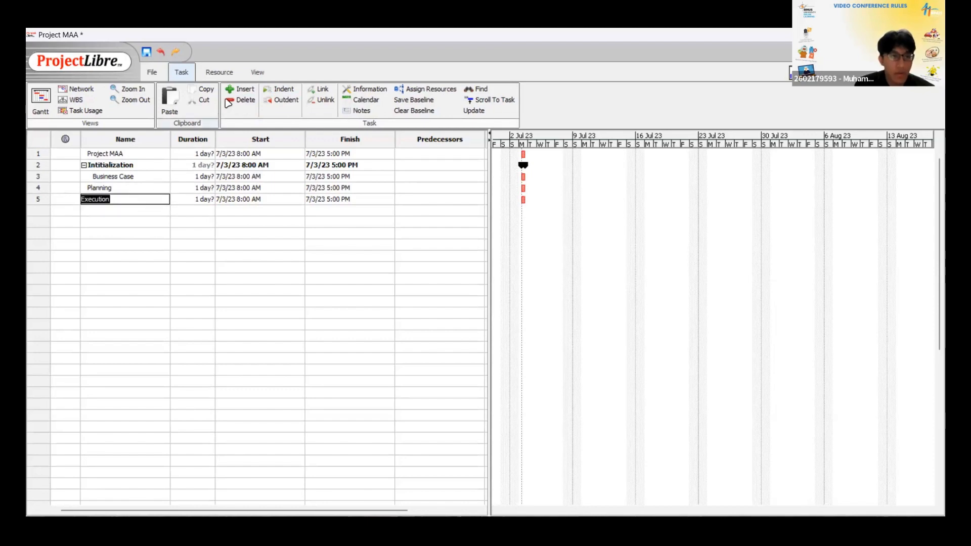
left_click(241, 89)
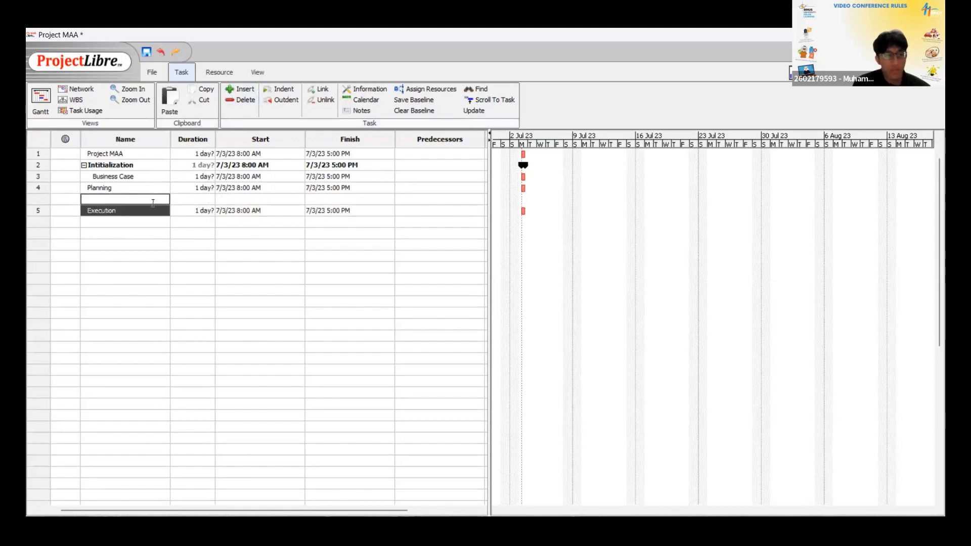
type("Projec")
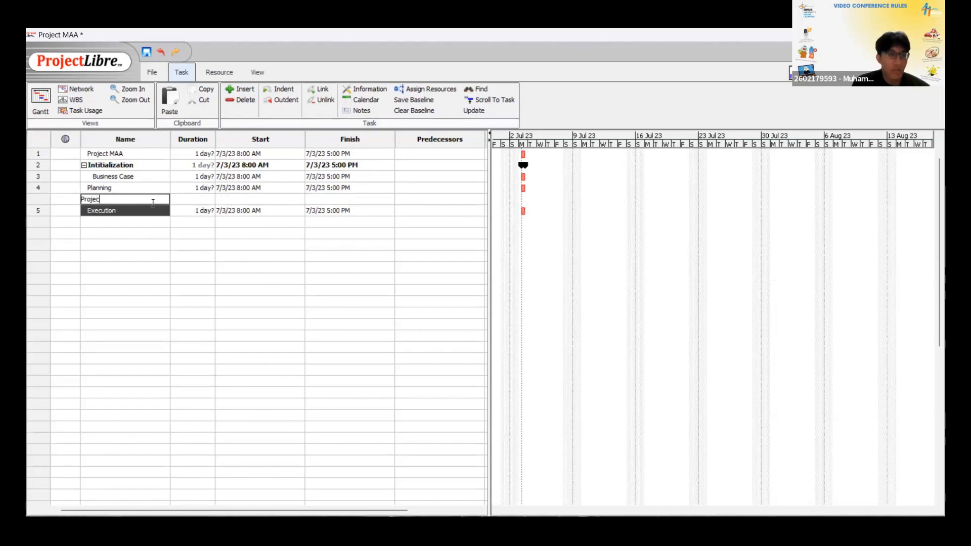
type("t Charter")
key("Return")
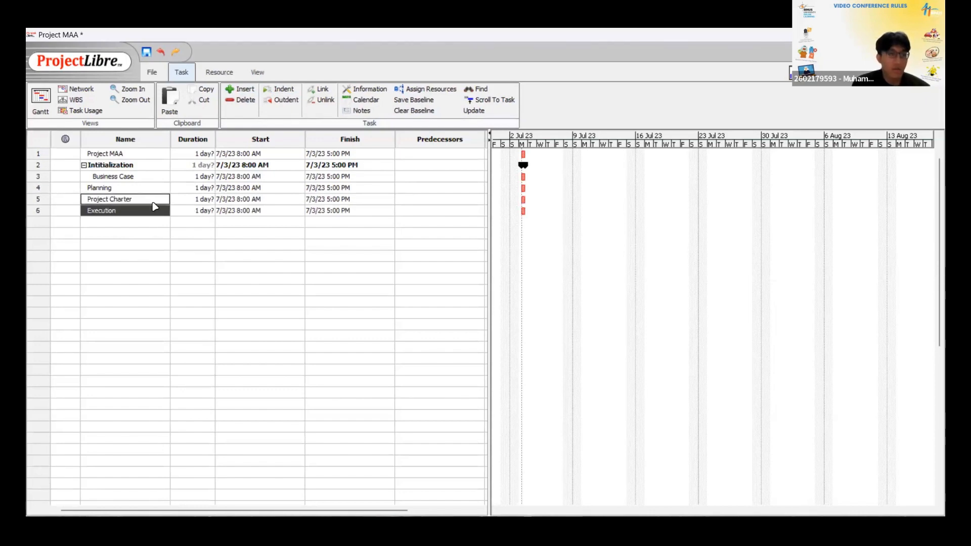
Step: Indent the Project Charter task so that it is a subtask of Planning
left_click(150, 230)
left_click(141, 200)
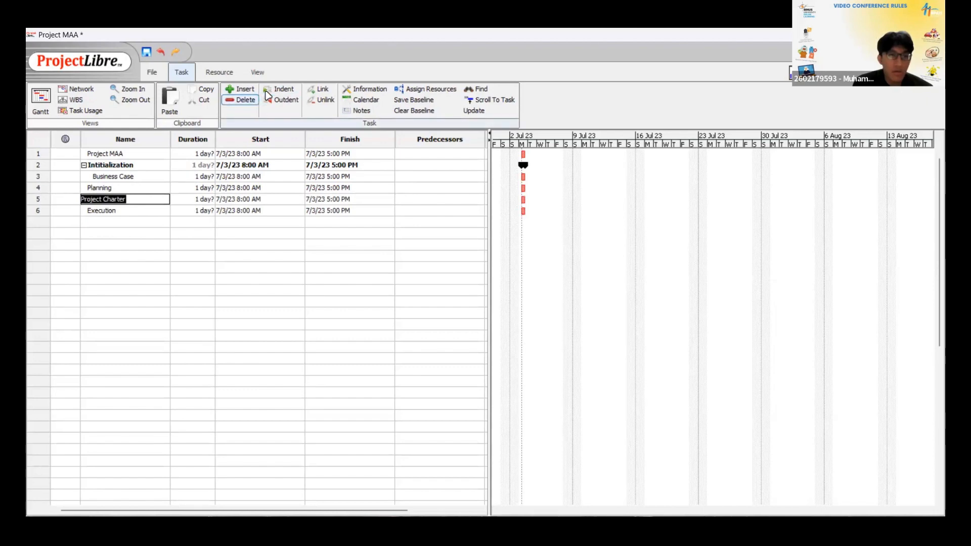
left_click(282, 90)
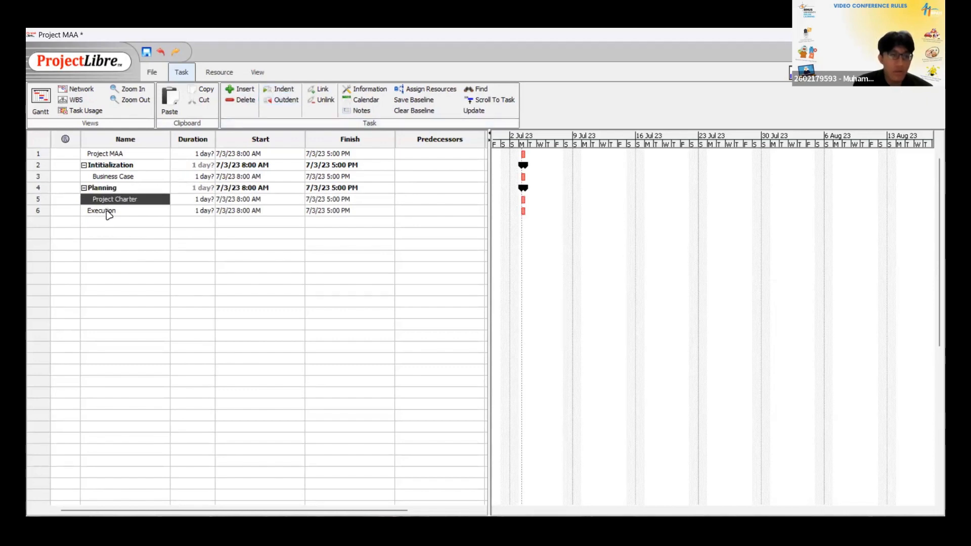
left_click(128, 223)
left_click(123, 178)
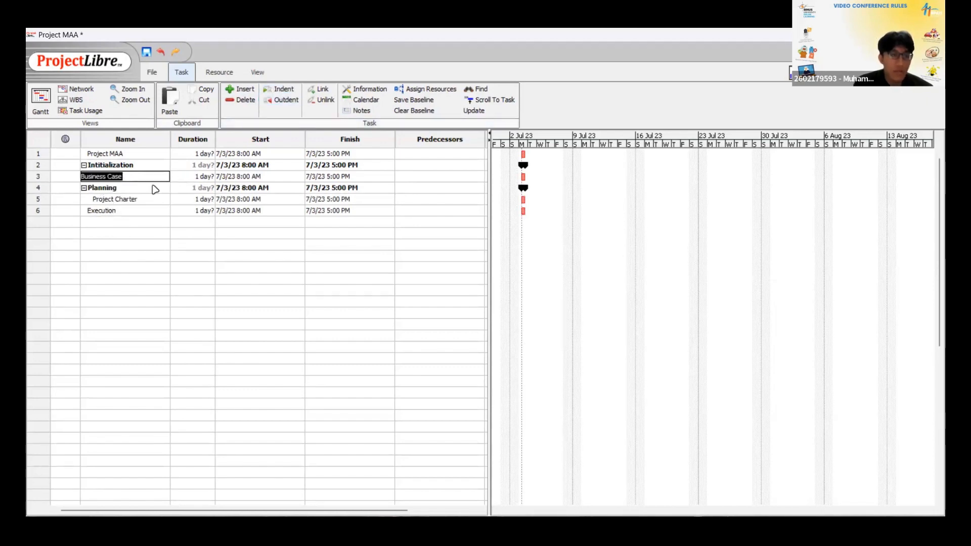
left_click(125, 225)
double_click(129, 178)
double_click(132, 209)
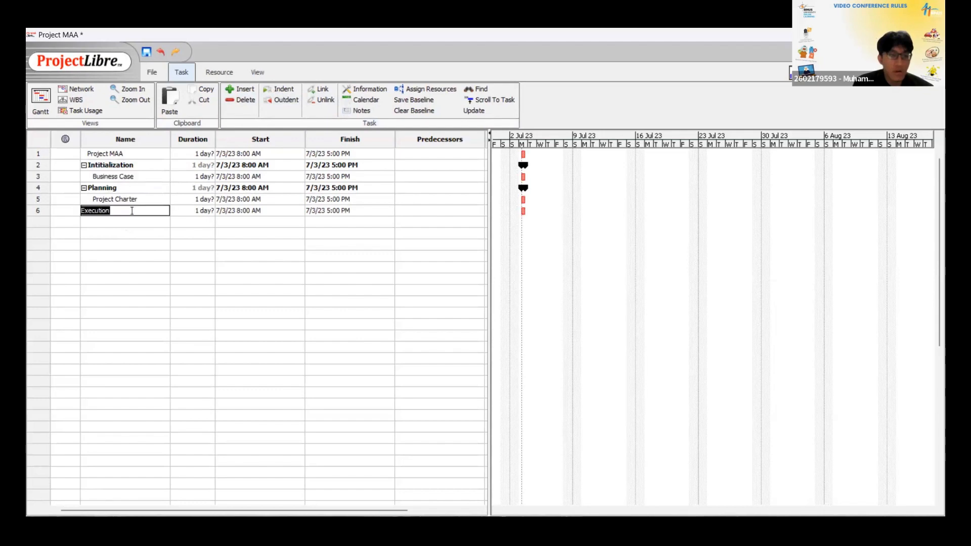
left_click(128, 245)
left_click(117, 223)
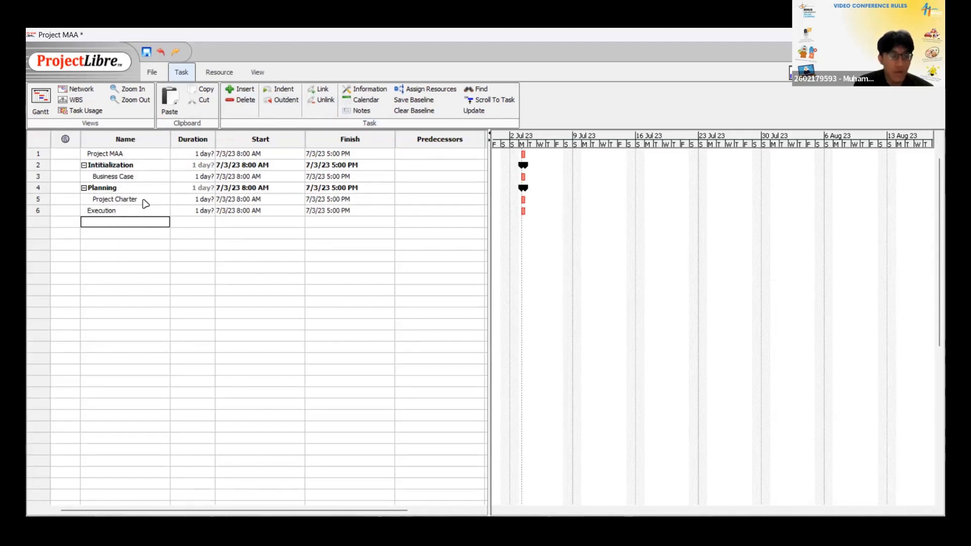
left_click(127, 178)
left_click(128, 221)
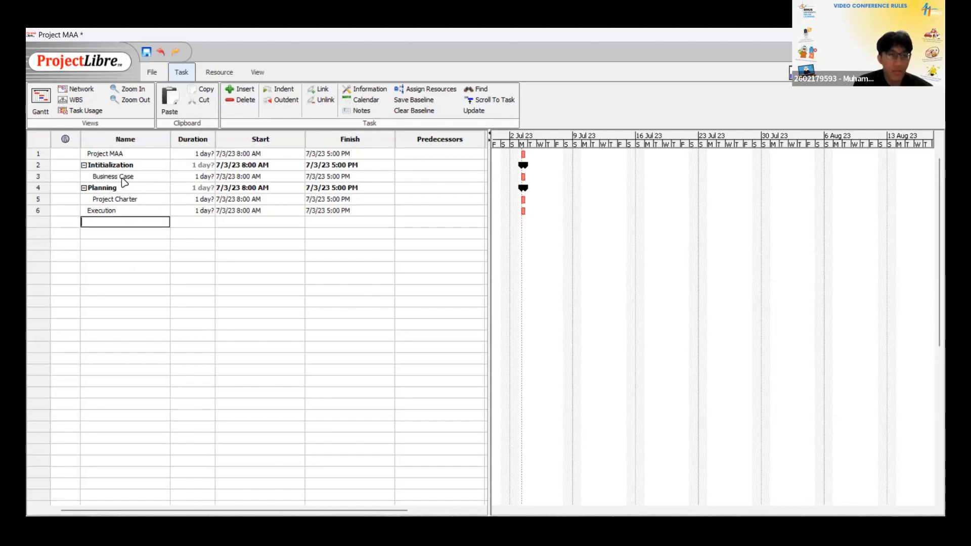
left_click(123, 178)
left_click(121, 211)
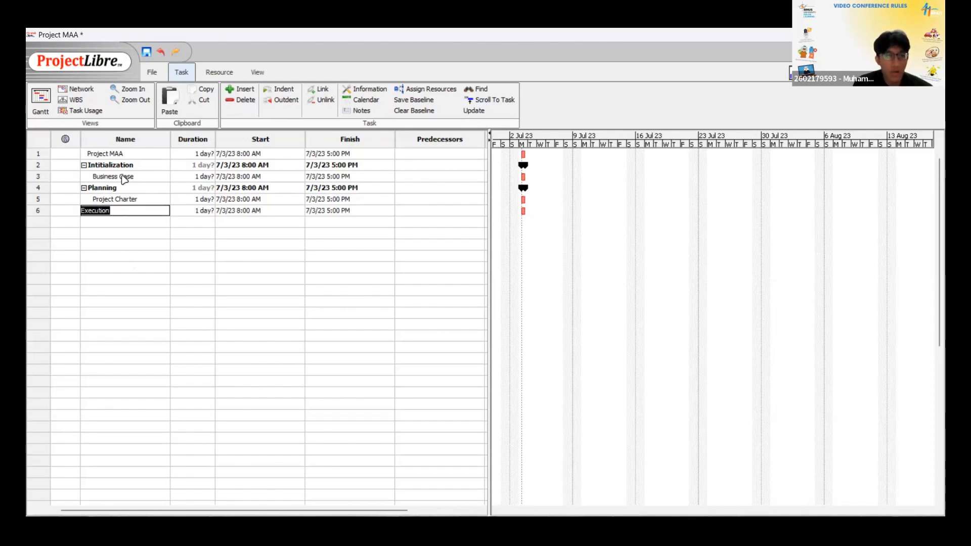
left_click(123, 177)
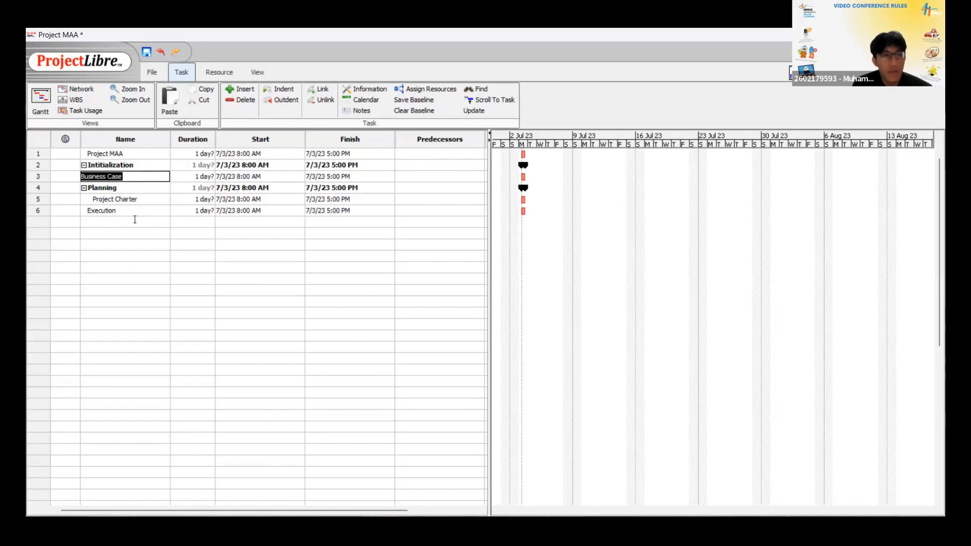
left_click(135, 221)
left_click(120, 177)
left_click(124, 210)
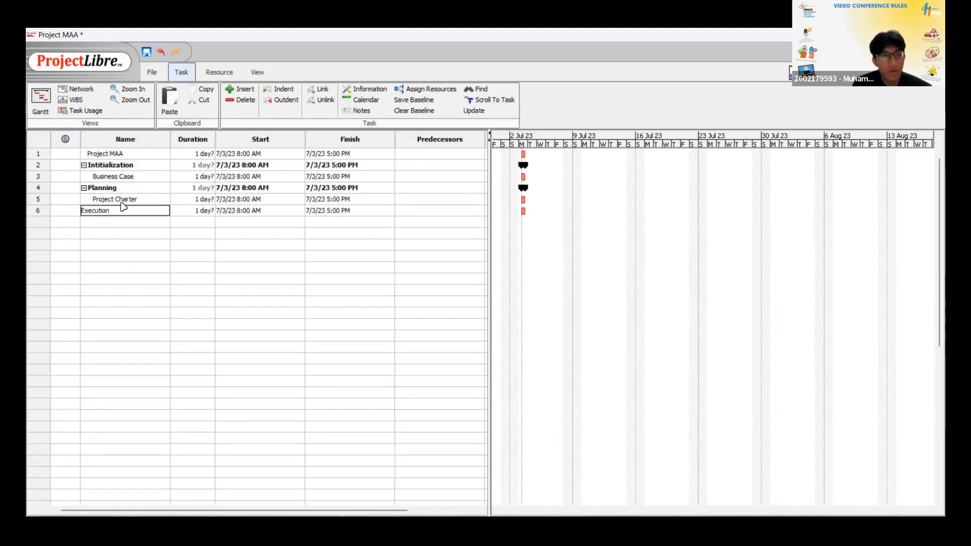
left_click(116, 178)
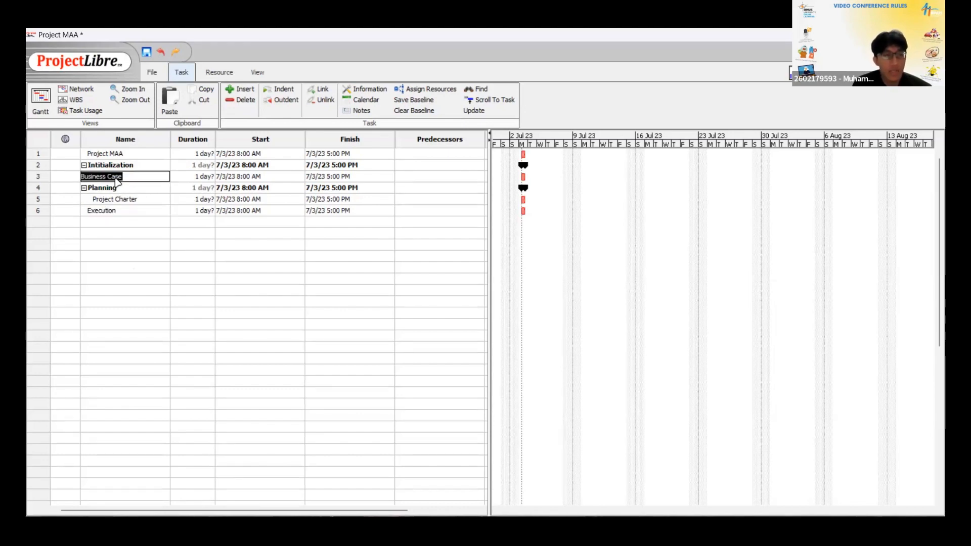
double_click(131, 201)
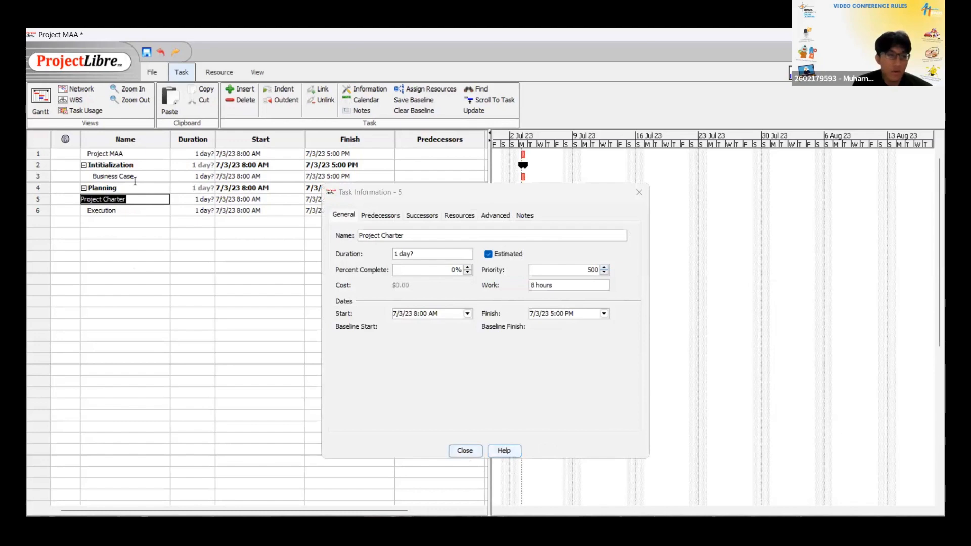
left_click(136, 180)
left_click(145, 189)
left_click(145, 177)
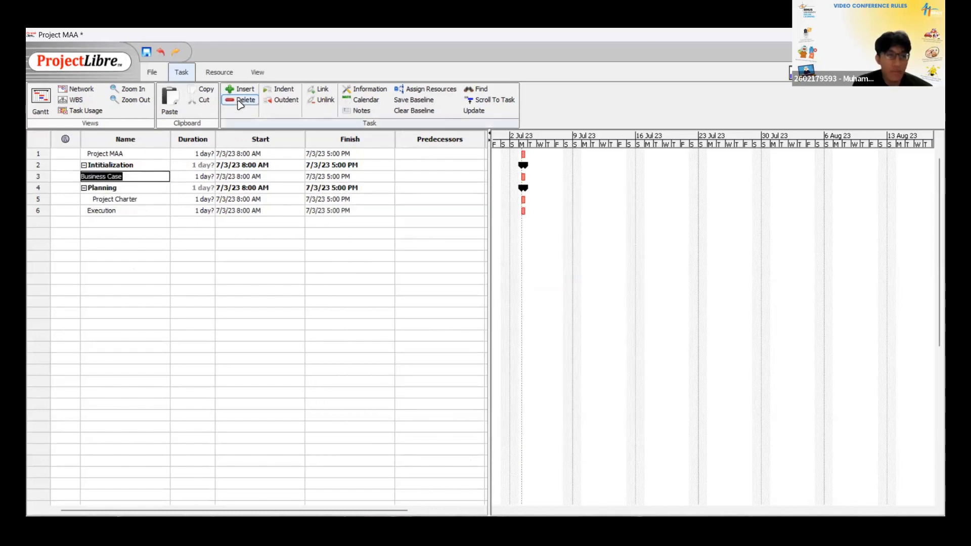
Step: Insert a new task row above Planning and name it Create MOV
left_click(145, 190)
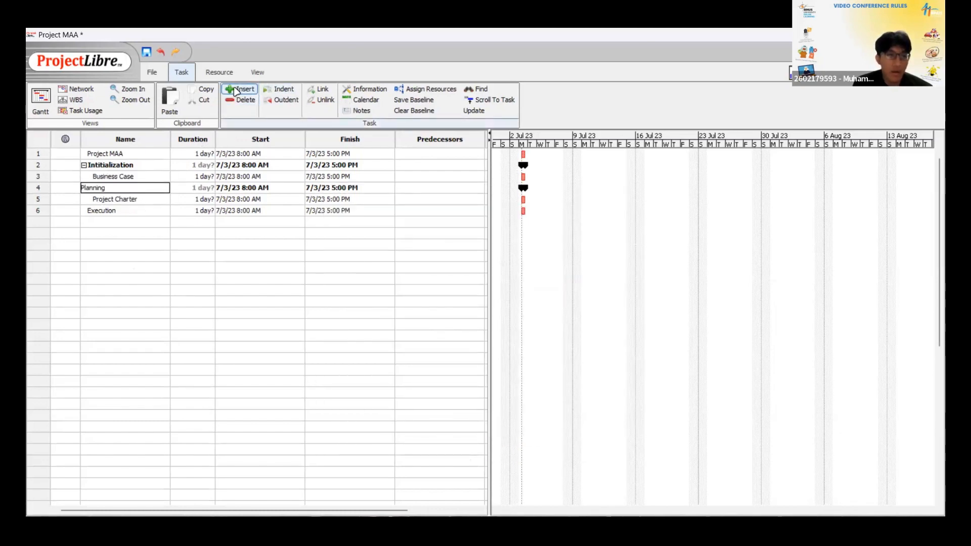
left_click(235, 90)
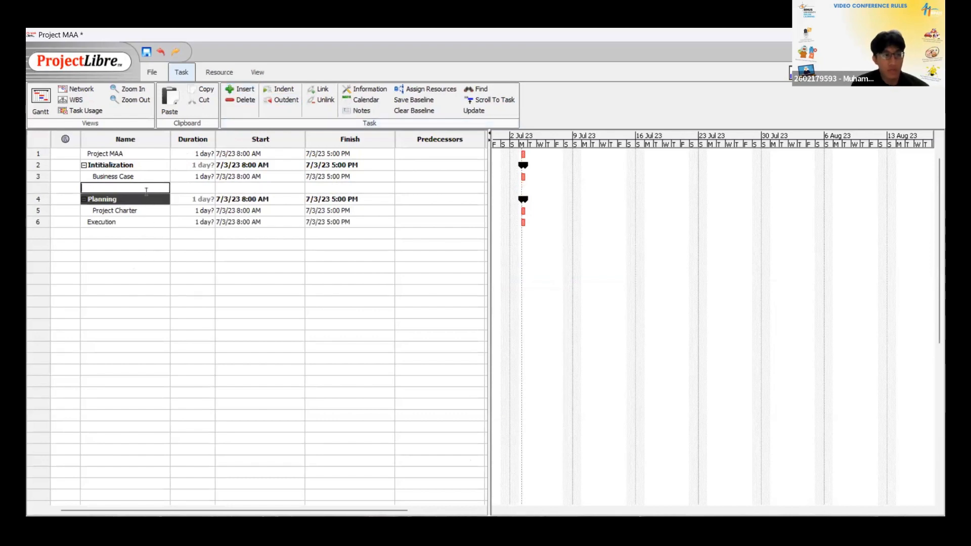
type("Create")
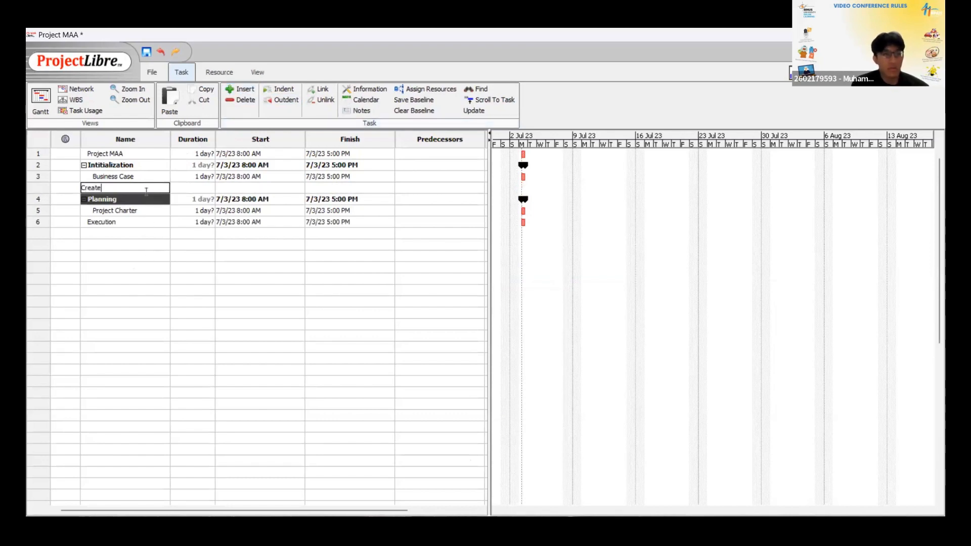
type(" MOVC")
key("BackSpace")
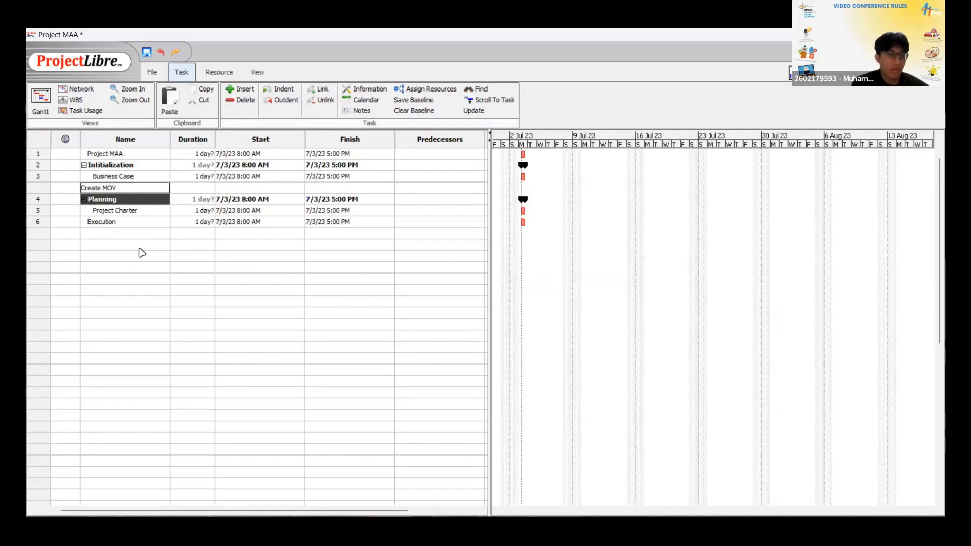
left_click(142, 252)
Step: Indent the Create MOV task so that it is a subtask of Business Case
left_click(142, 191)
left_click(148, 231)
left_click(141, 189)
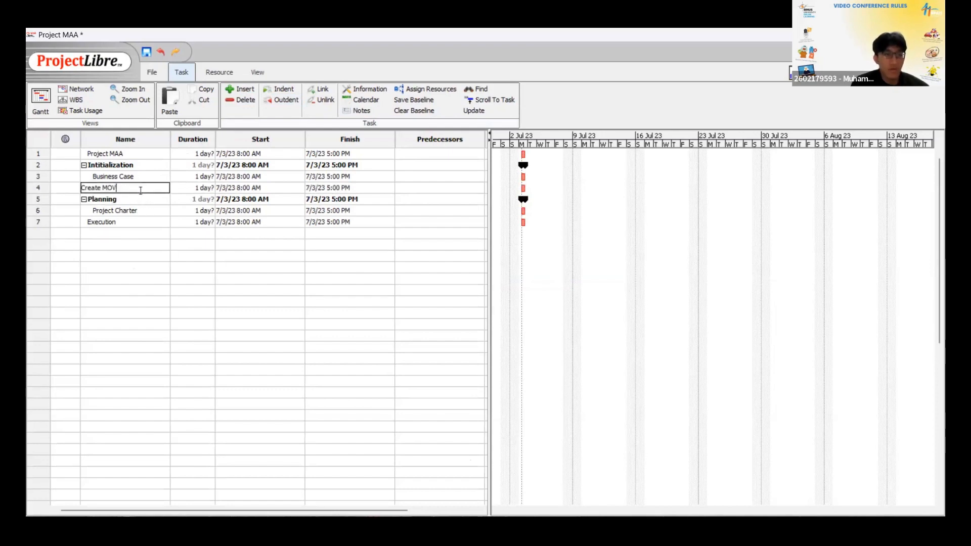
left_click(279, 89)
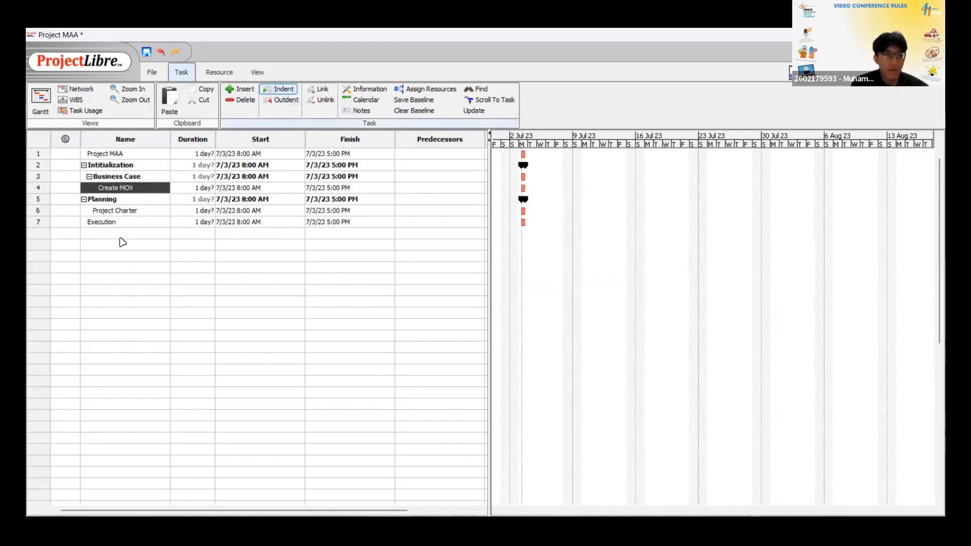
left_click(124, 235)
left_click(131, 192)
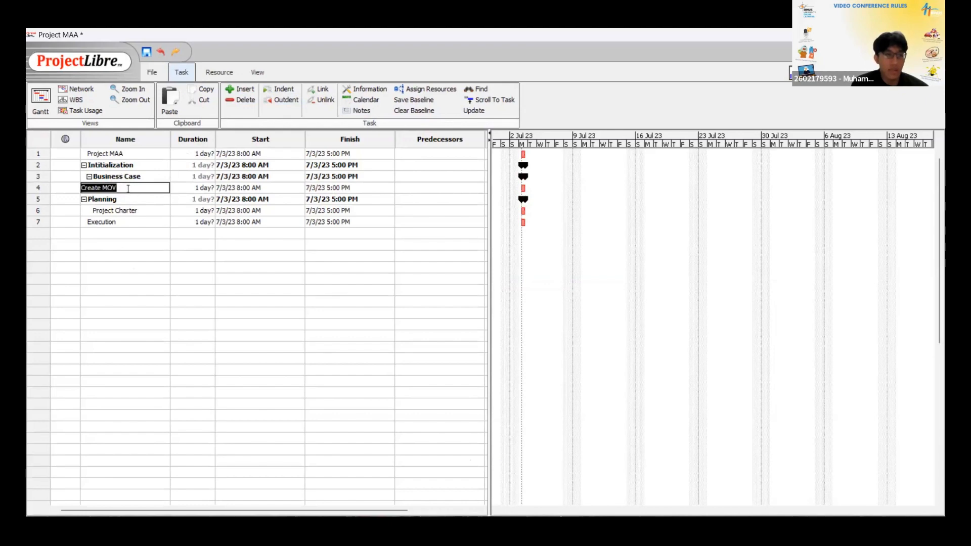
Step: Insert a new task row between Create MOV and Planning and name it Identify Alternative
left_click(133, 191)
double_click(135, 199)
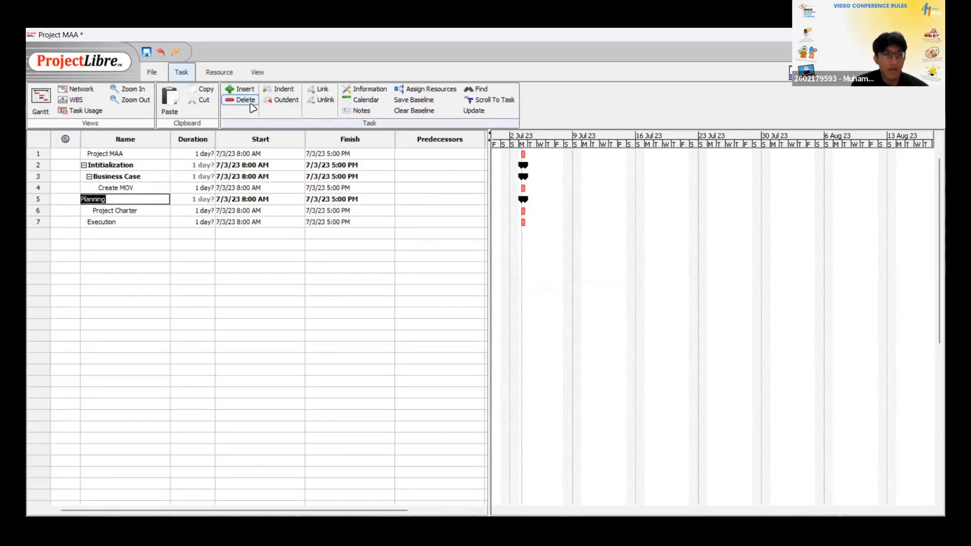
left_click(244, 90)
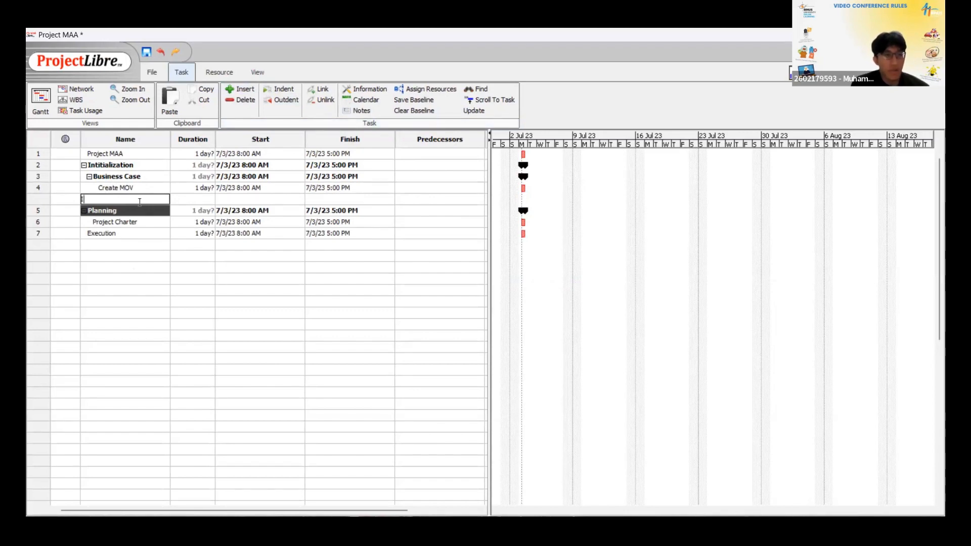
type("Identify Alternative")
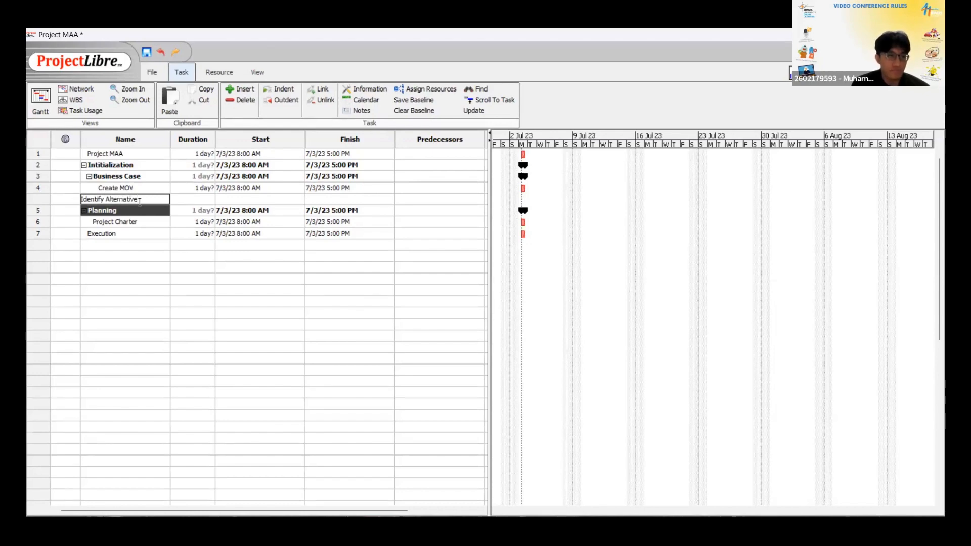
left_click(159, 259)
Step: Indent the Identify Alternative task to the same level as Create MOV under Business Case
left_click(143, 201)
left_click(139, 190)
left_click(142, 199)
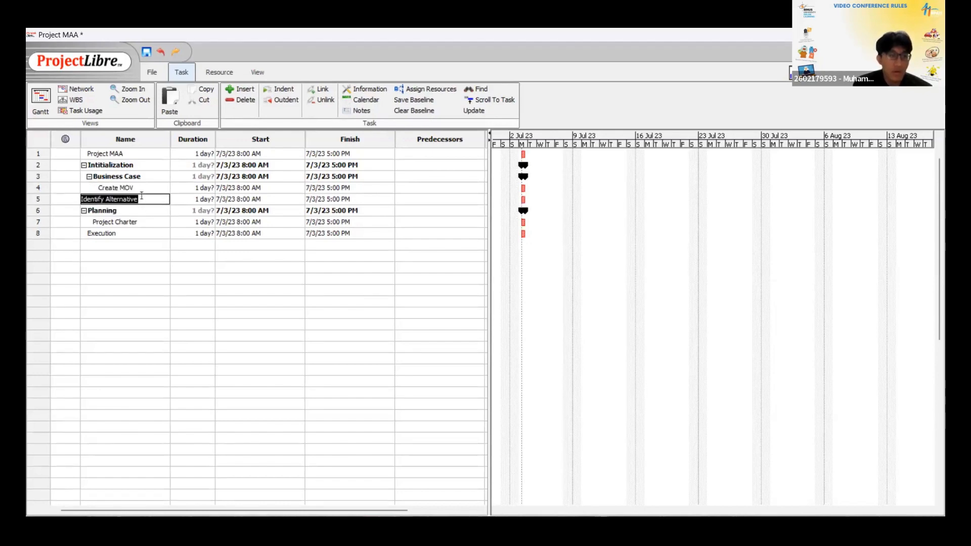
left_click(142, 190)
left_click(148, 201)
left_click(147, 191)
left_click(144, 200)
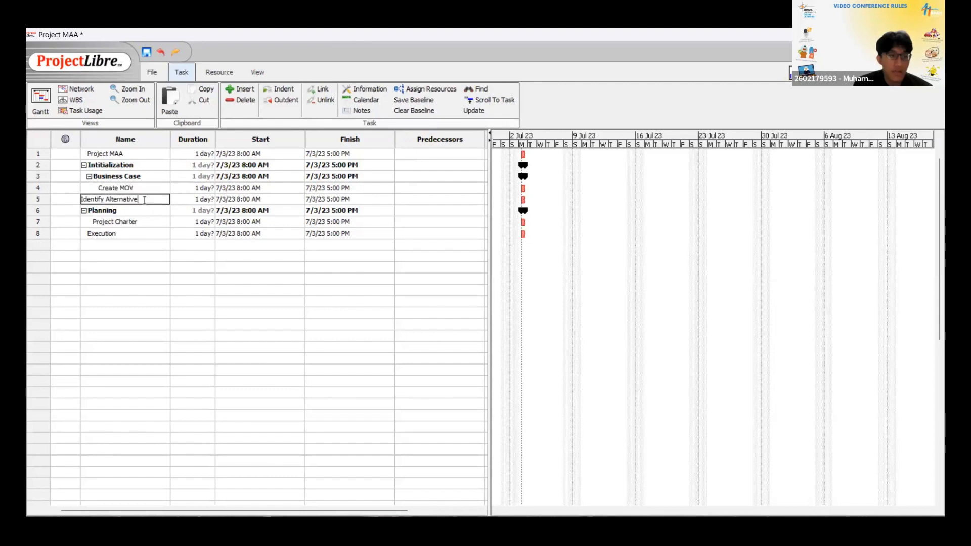
left_click(148, 191)
left_click(147, 199)
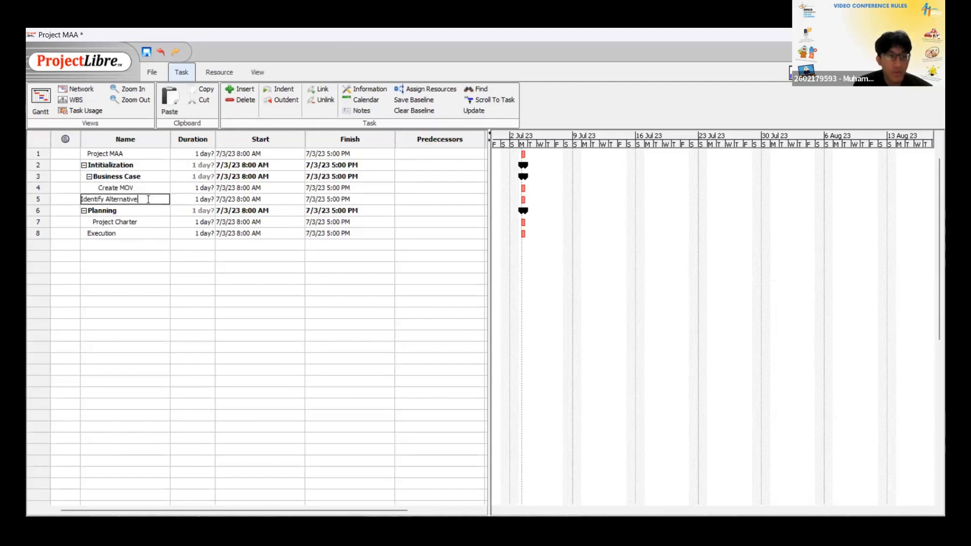
left_click(128, 177)
left_click(133, 187)
left_click(132, 180)
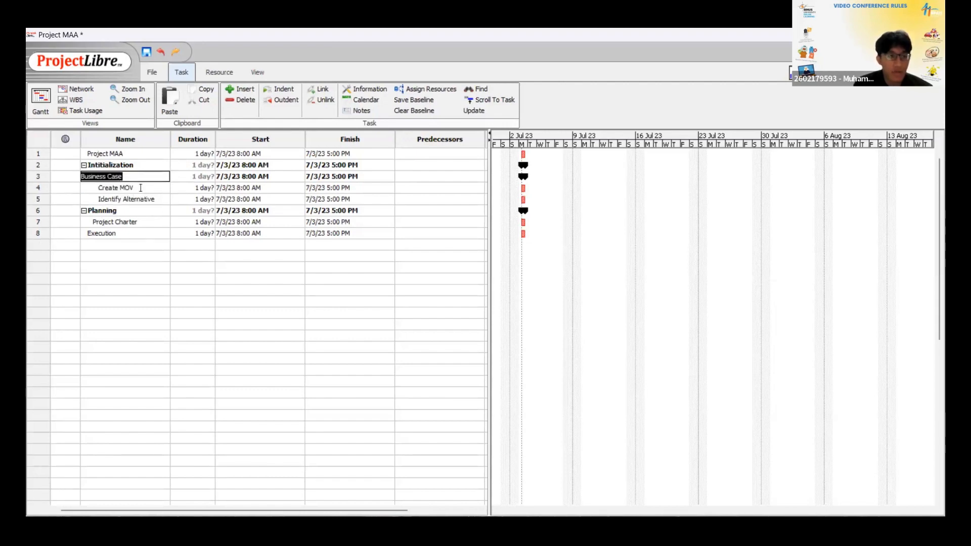
left_click(141, 187)
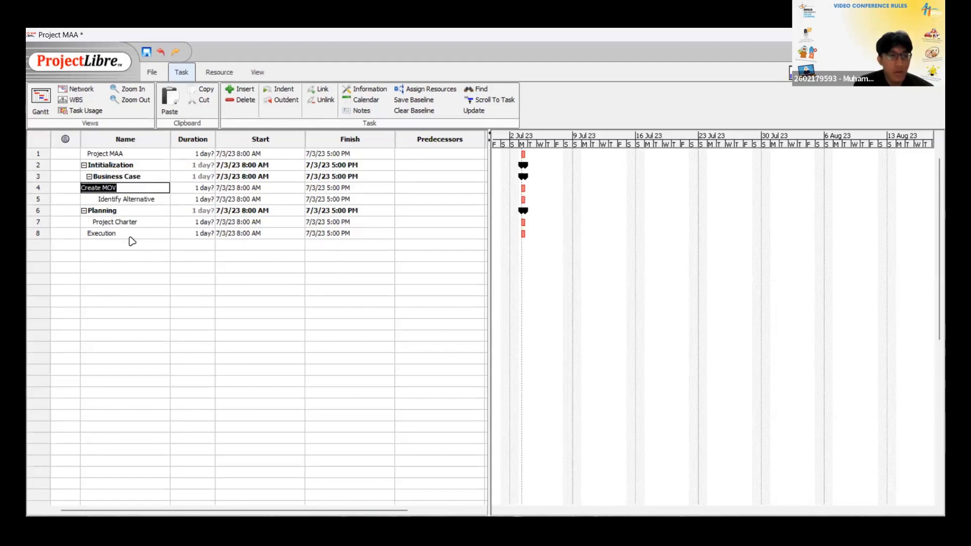
left_click(130, 242)
left_click(131, 201)
left_click(124, 232)
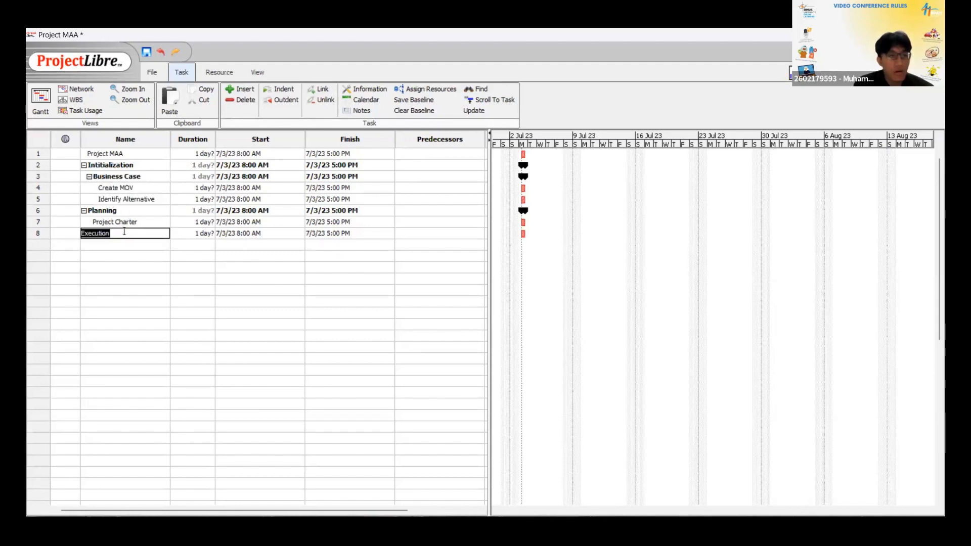
Step: Collapse the Business Case summary task and expand it again to check its subtasks
left_click(89, 176)
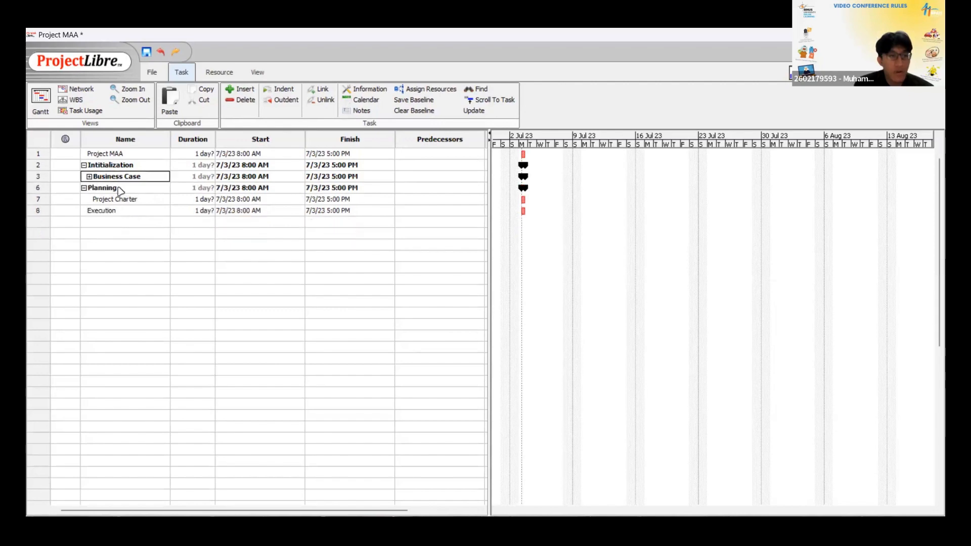
left_click(89, 176)
left_click(109, 187)
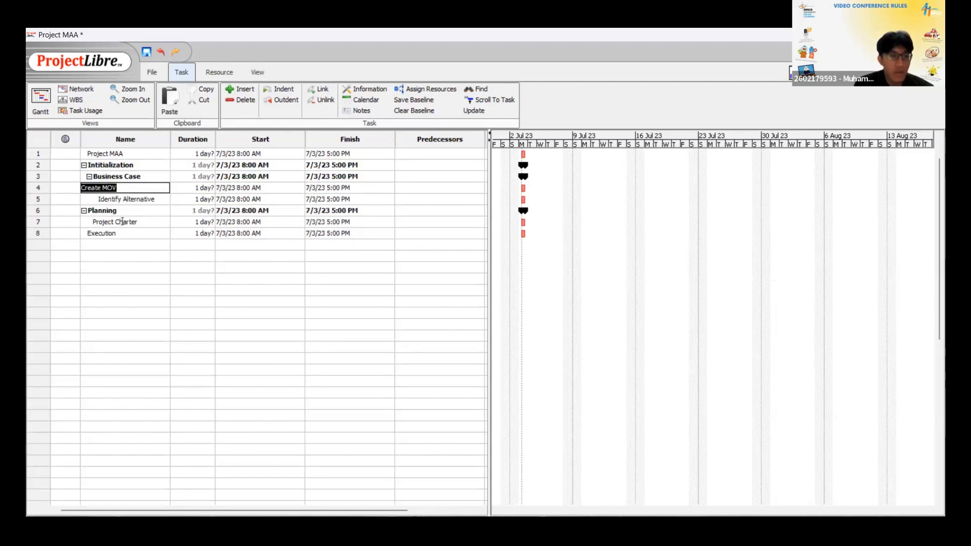
left_click(122, 221)
left_click(120, 257)
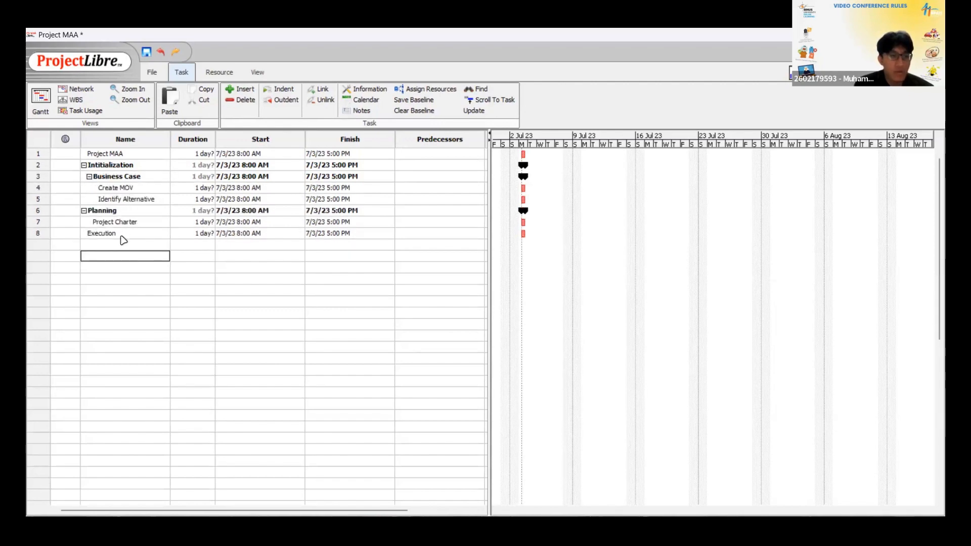
left_click(121, 235)
left_click(132, 257)
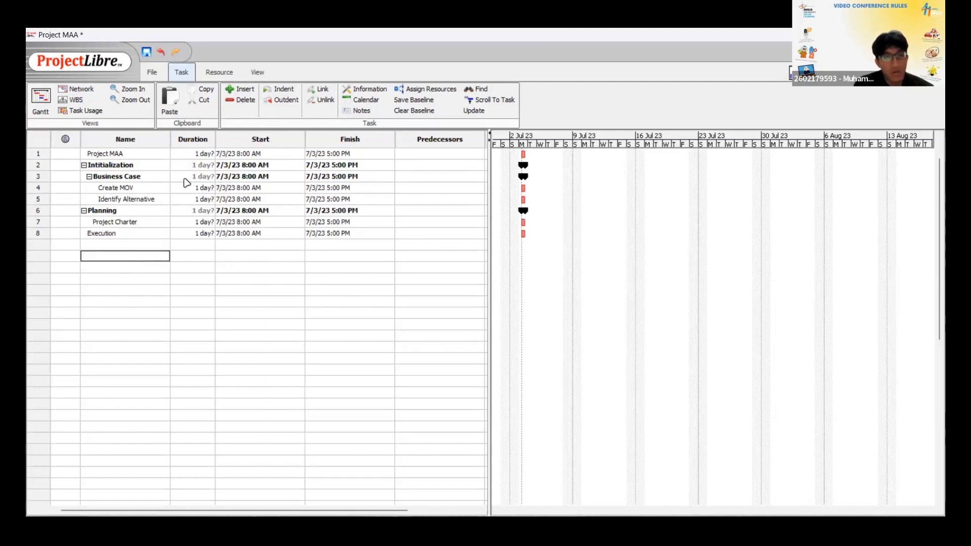
Step: Set the durations of the Create MOV and Identify Alternative tasks to 3 days each
double_click(201, 157)
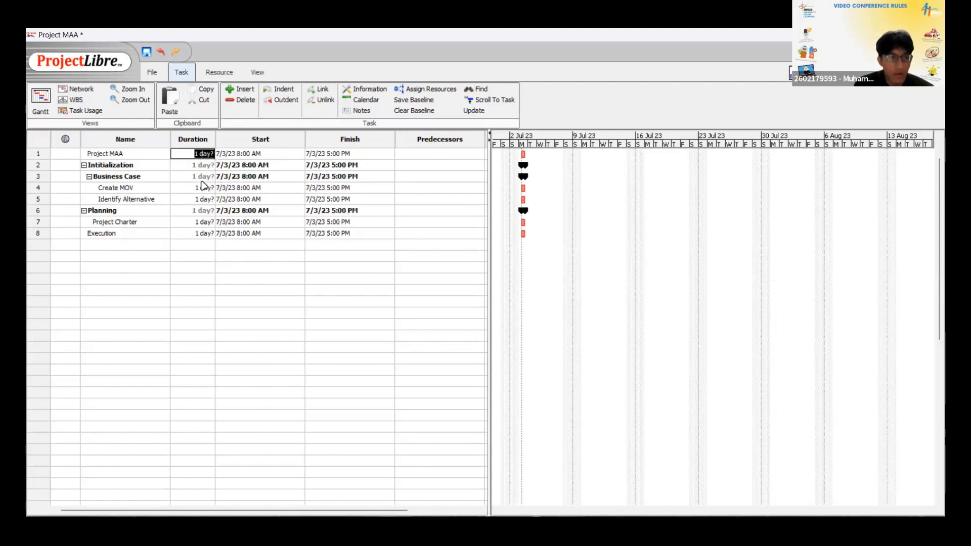
left_click(190, 165)
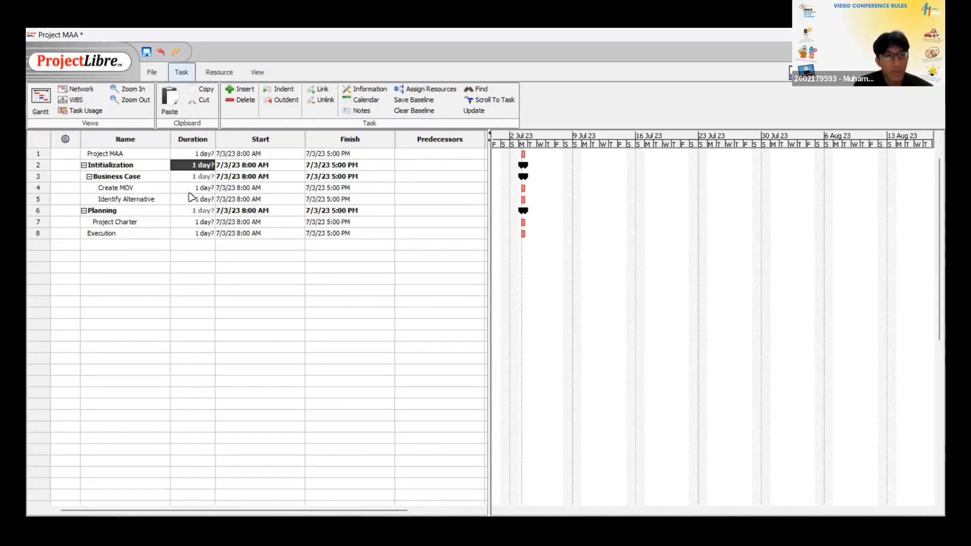
double_click(184, 188)
double_click(200, 201)
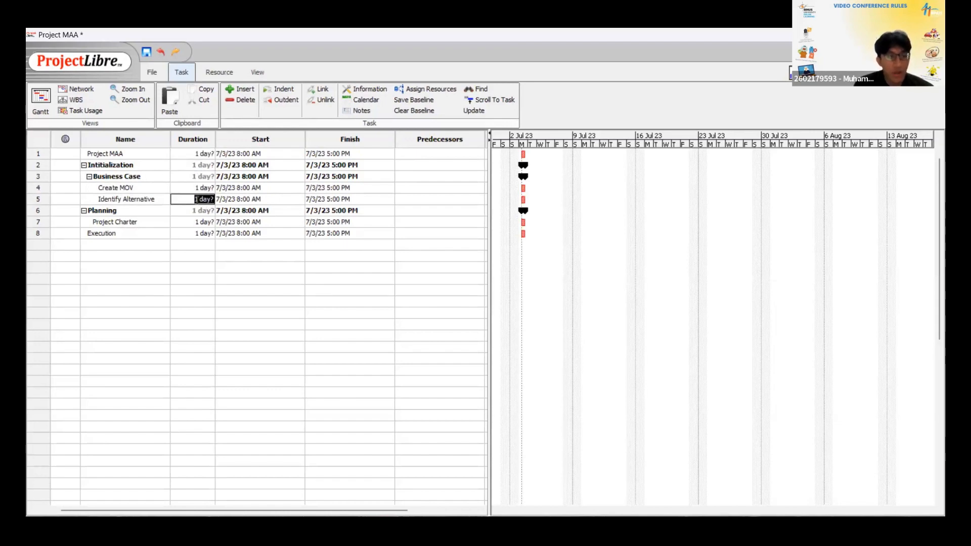
double_click(197, 191)
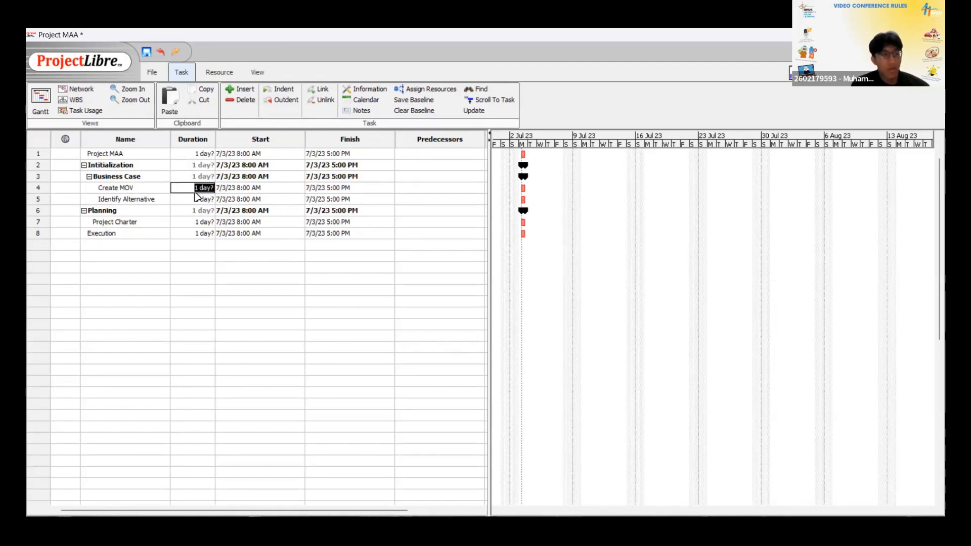
type("3")
key("Return")
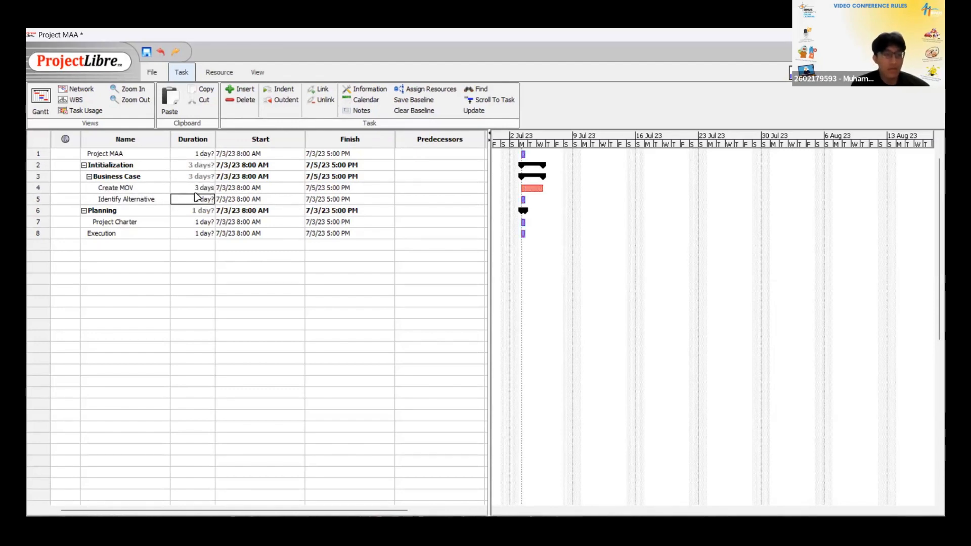
key("Return")
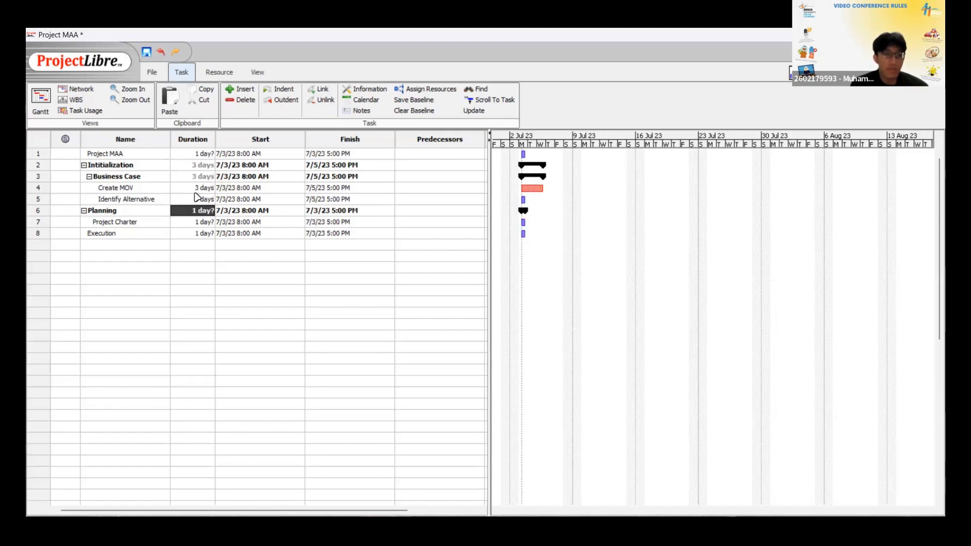
left_click(207, 255)
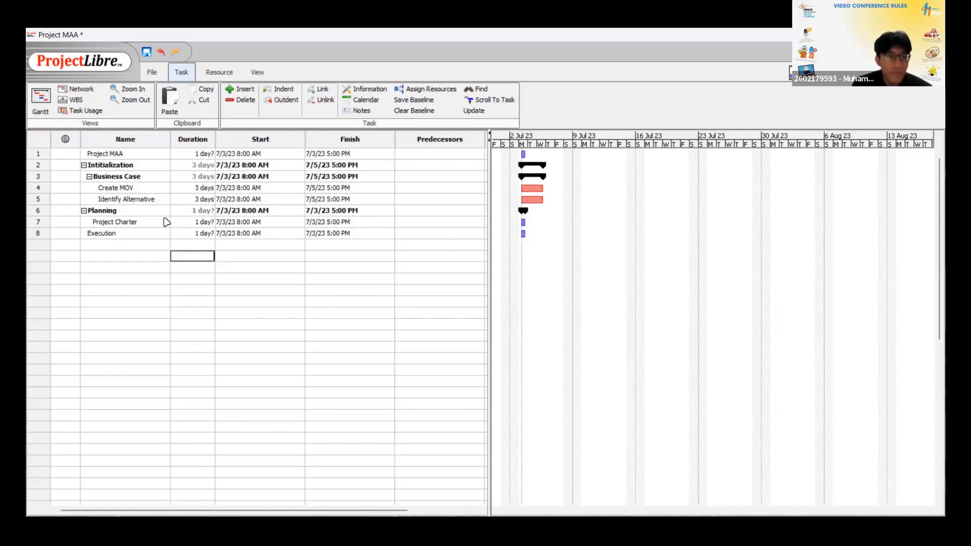
Step: Collapse and expand Business Case, and compare its rolled-up duration with those of its two subtasks
left_click(197, 202)
key("Left")
left_click(201, 191)
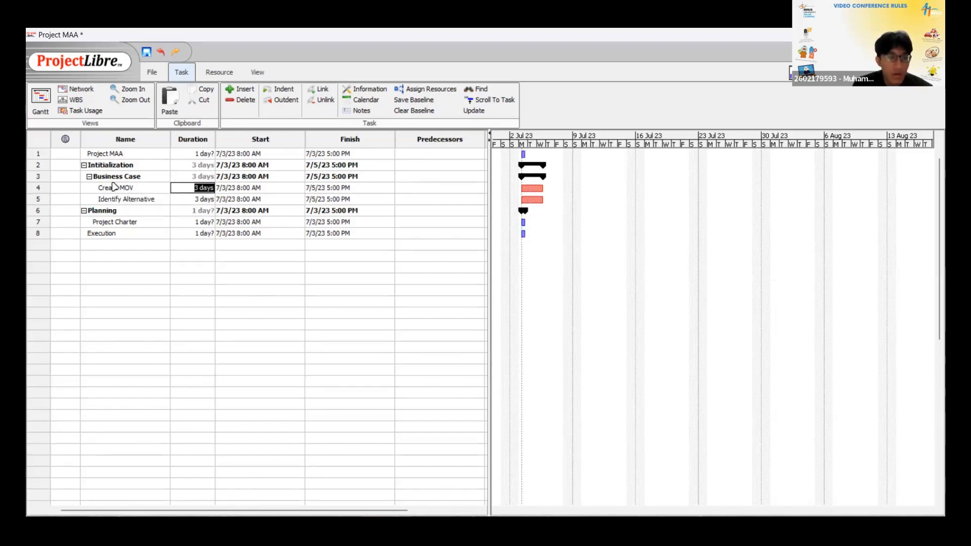
left_click(90, 177)
left_click(90, 177)
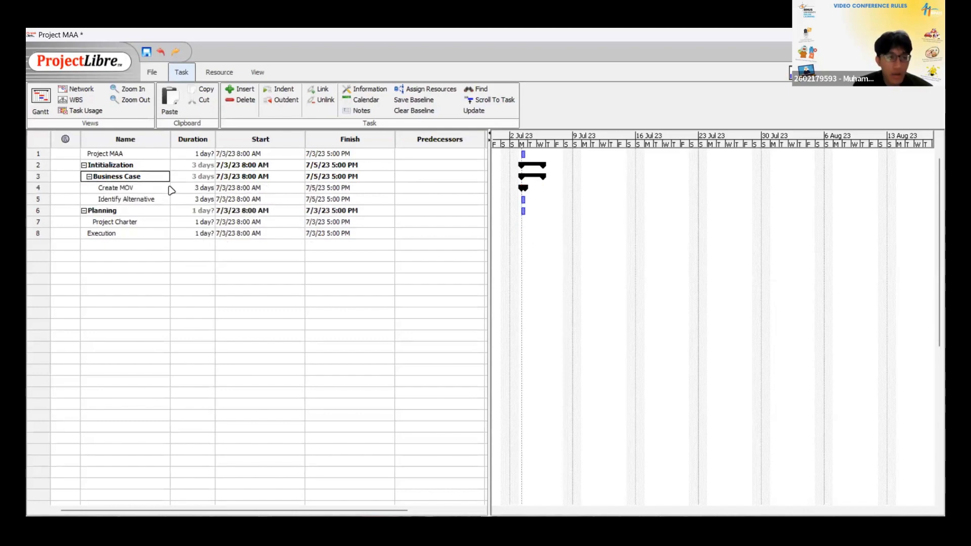
left_click(192, 199)
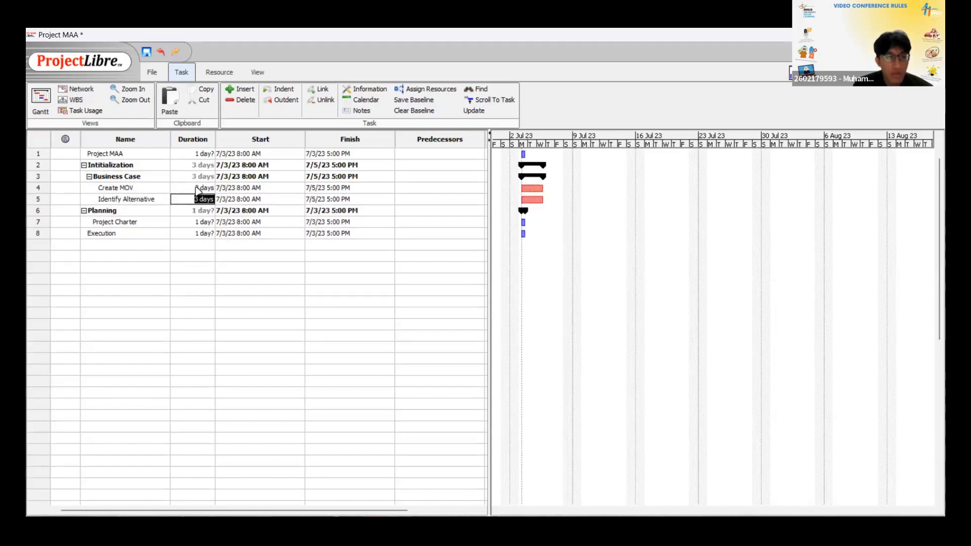
left_click(195, 187)
left_click(191, 199)
left_click(195, 188)
left_click(196, 177)
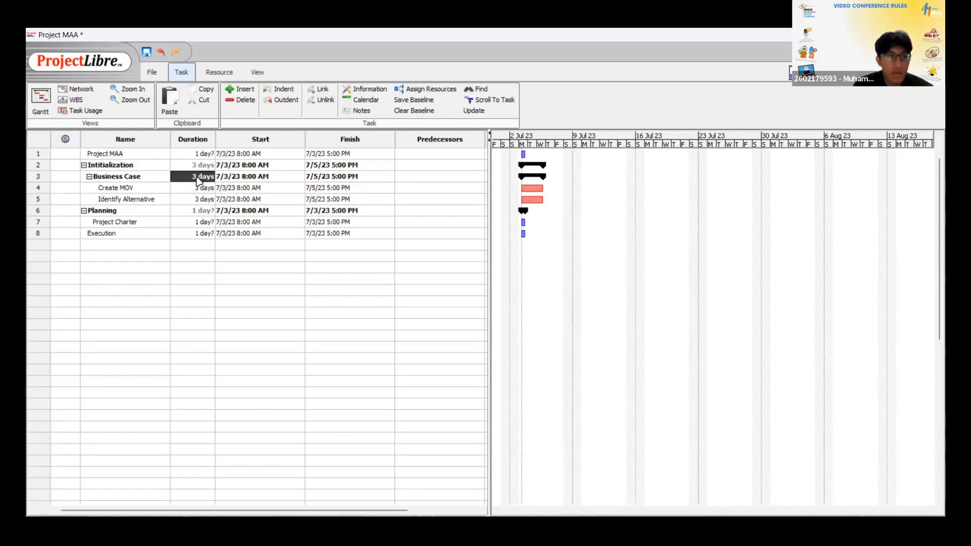
left_click(153, 189)
left_click(151, 200)
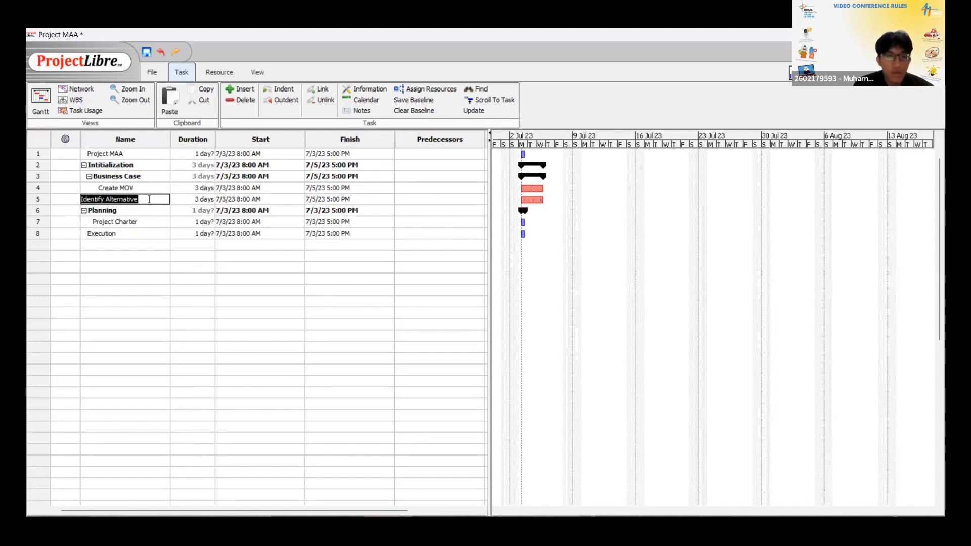
left_click(151, 210)
left_click(139, 188)
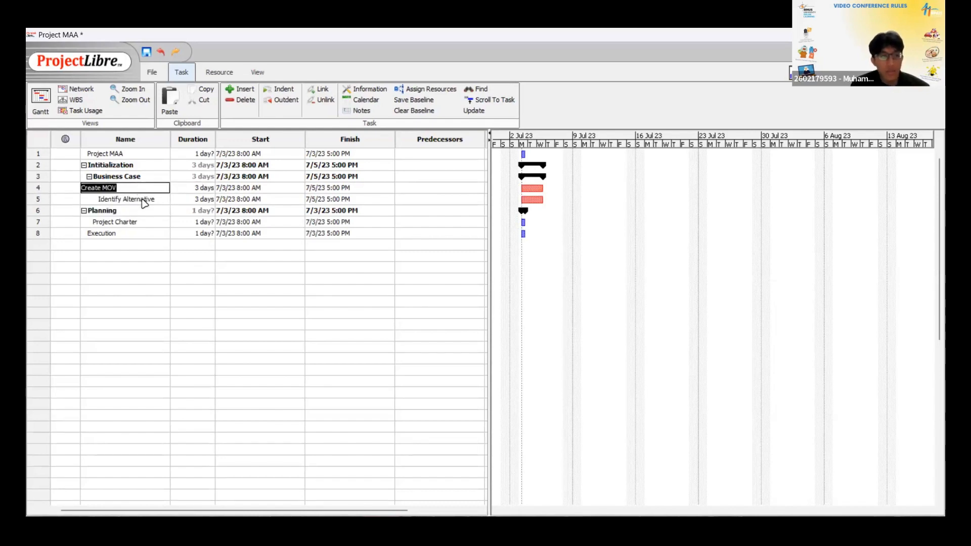
left_click(141, 200, "ctrl")
left_click(160, 246)
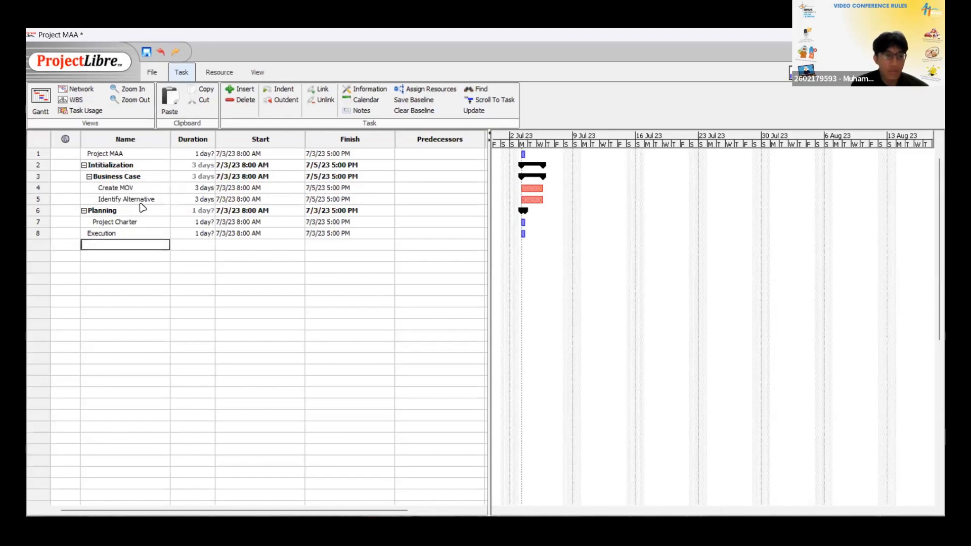
double_click(141, 200)
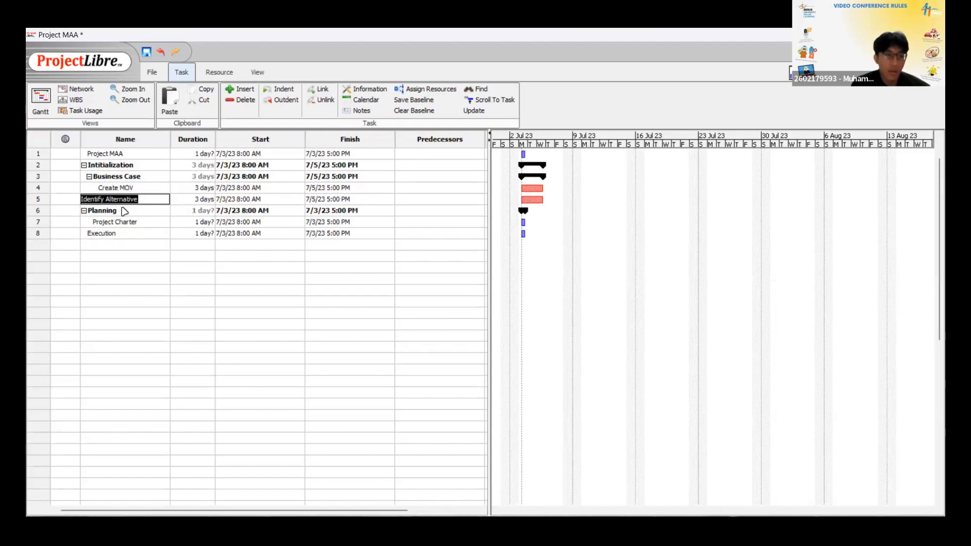
left_click(135, 222)
double_click(135, 200)
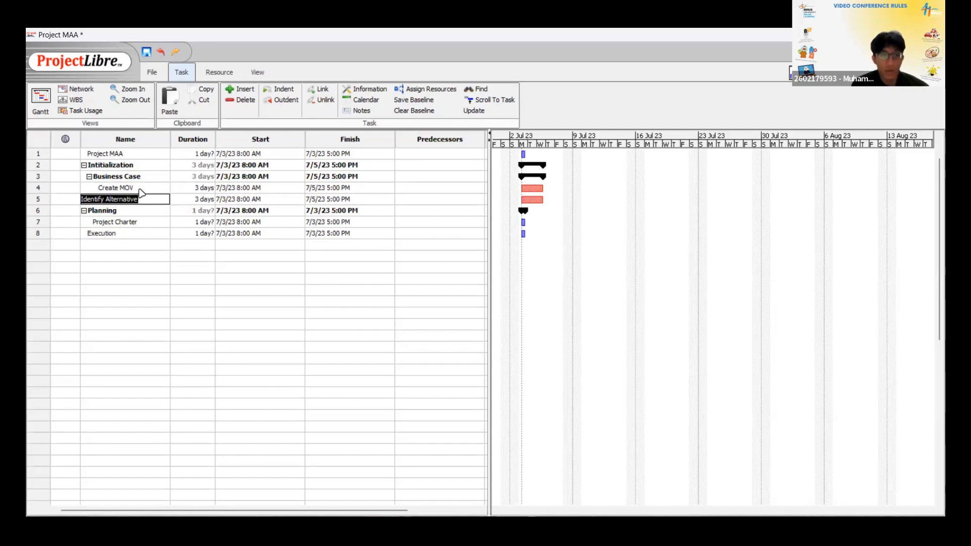
double_click(140, 188)
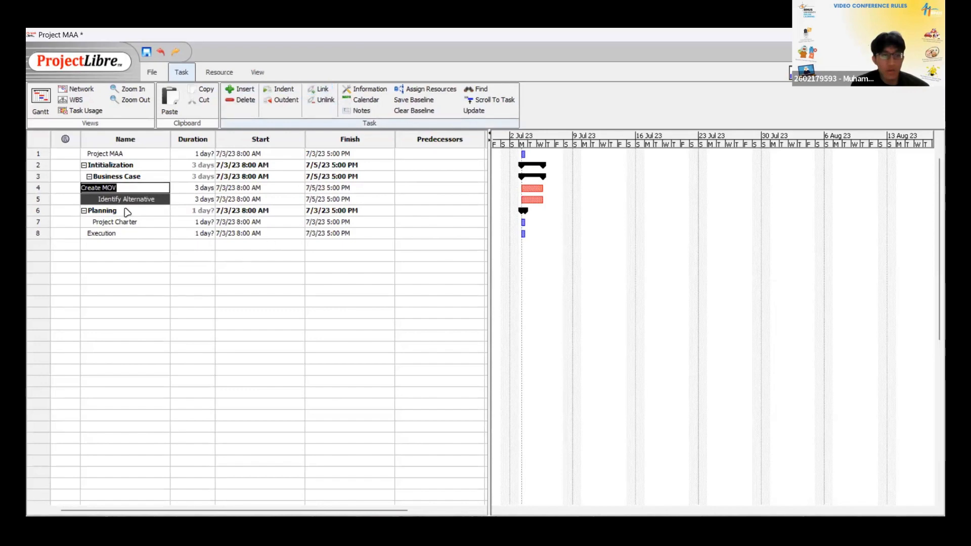
left_click(125, 244)
Step: Select Create MOV and Identify Alternative together and link them, making Create MOV the predecessor of Identify Alternative
double_click(133, 201)
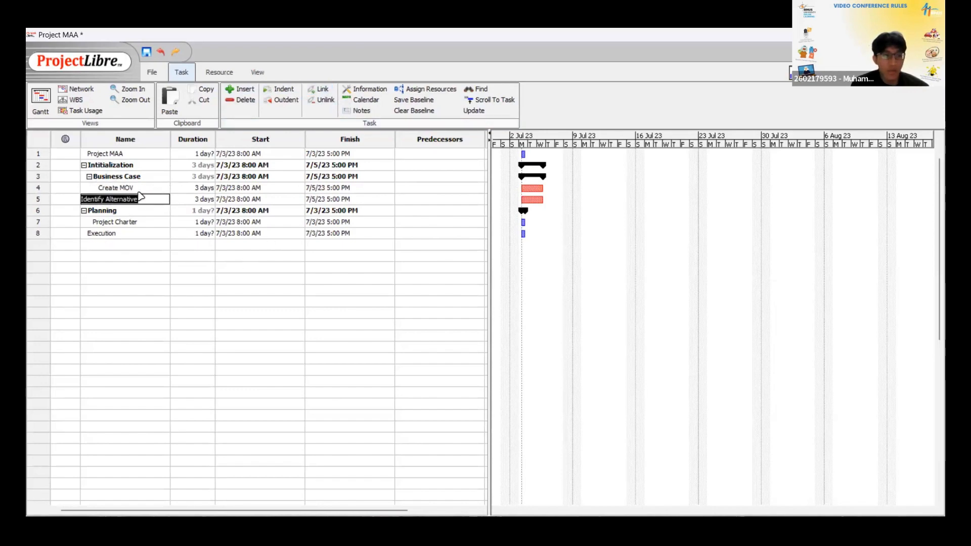
double_click(140, 189)
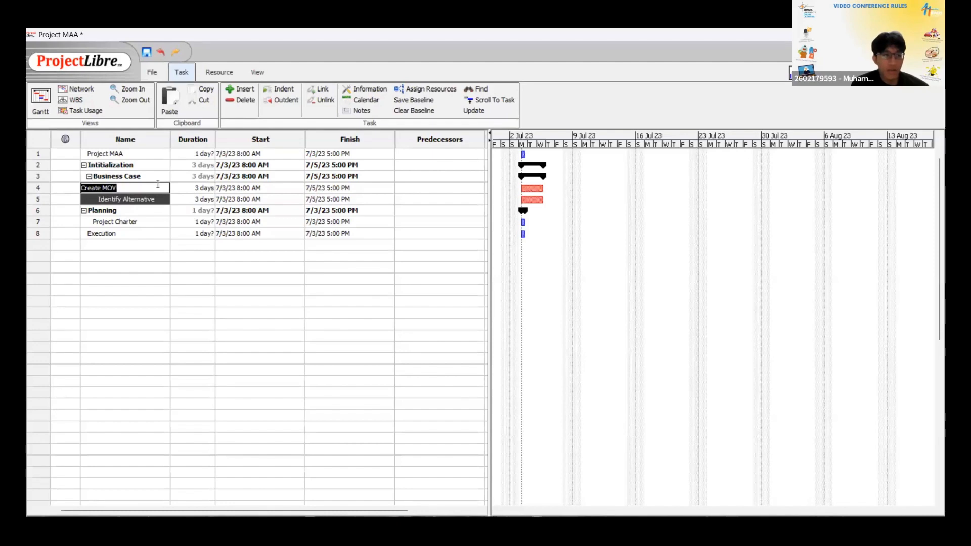
left_click(320, 91)
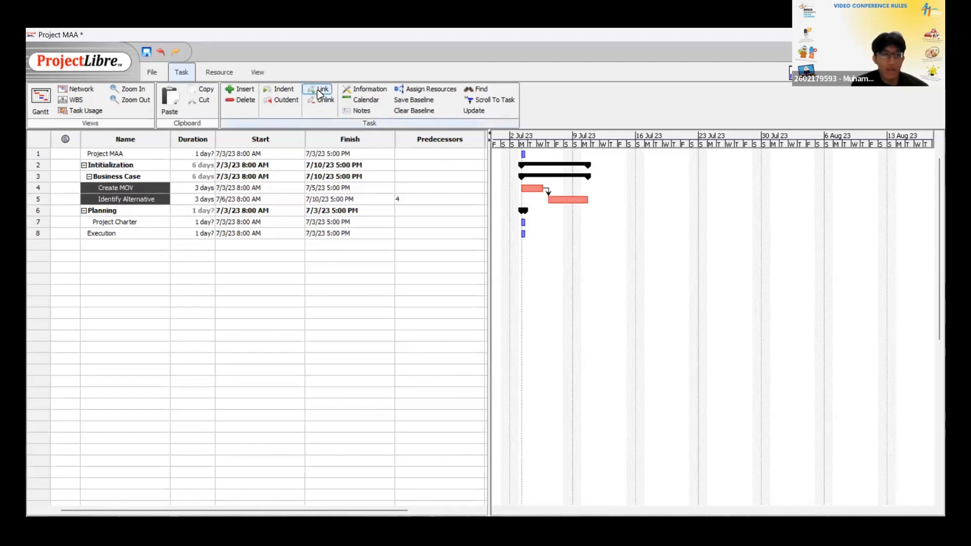
double_click(337, 254)
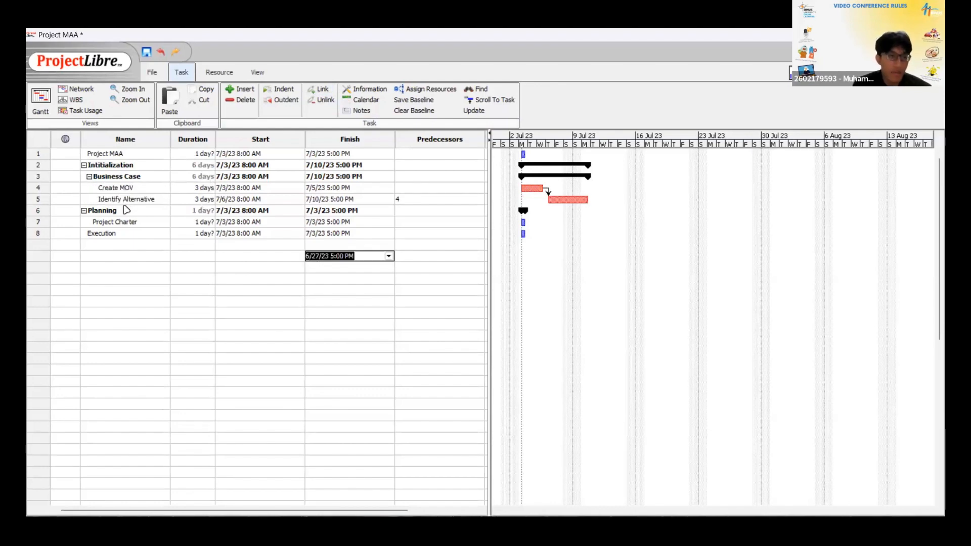
Step: Examine the durations and the start and finish dates of the linked Create MOV and Identify Alternative tasks
left_click(146, 204)
double_click(180, 201)
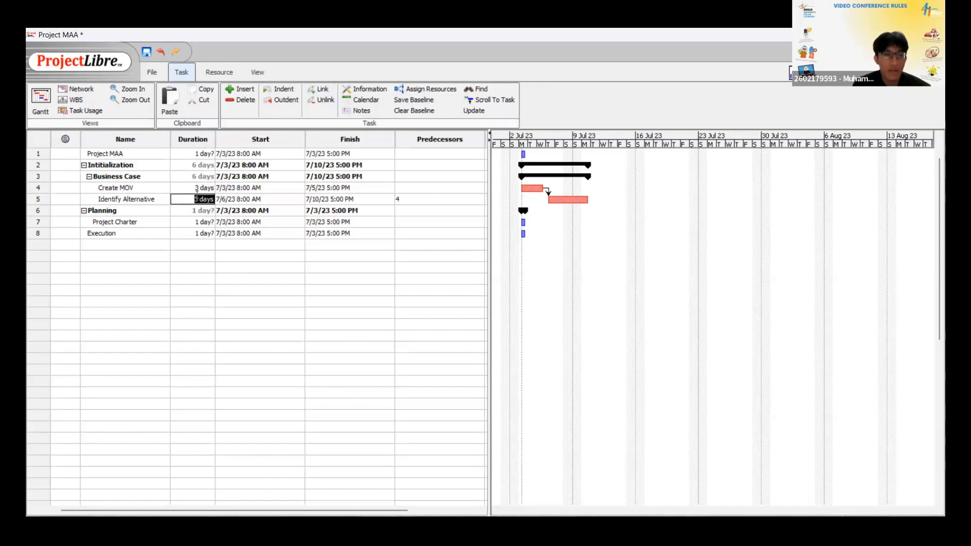
double_click(134, 188)
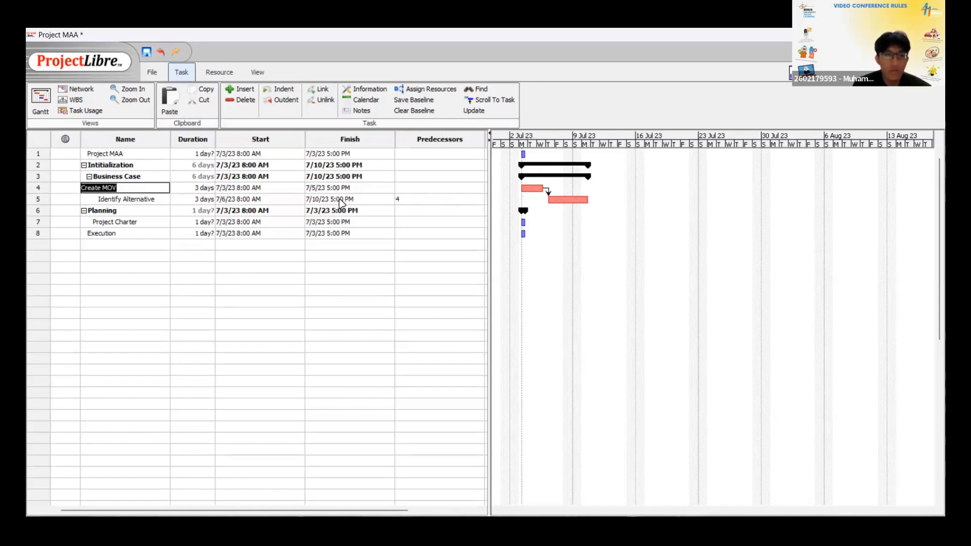
double_click(131, 201)
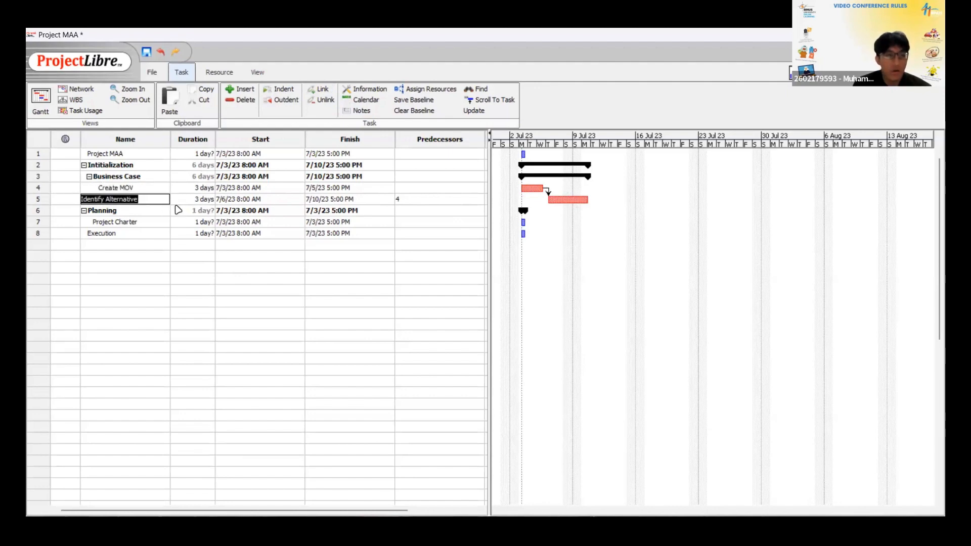
double_click(212, 199)
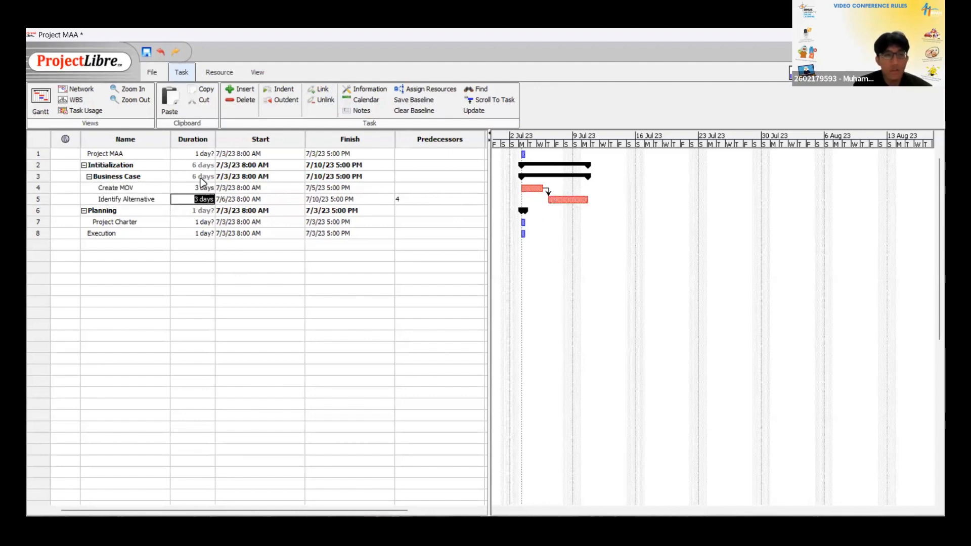
double_click(281, 209)
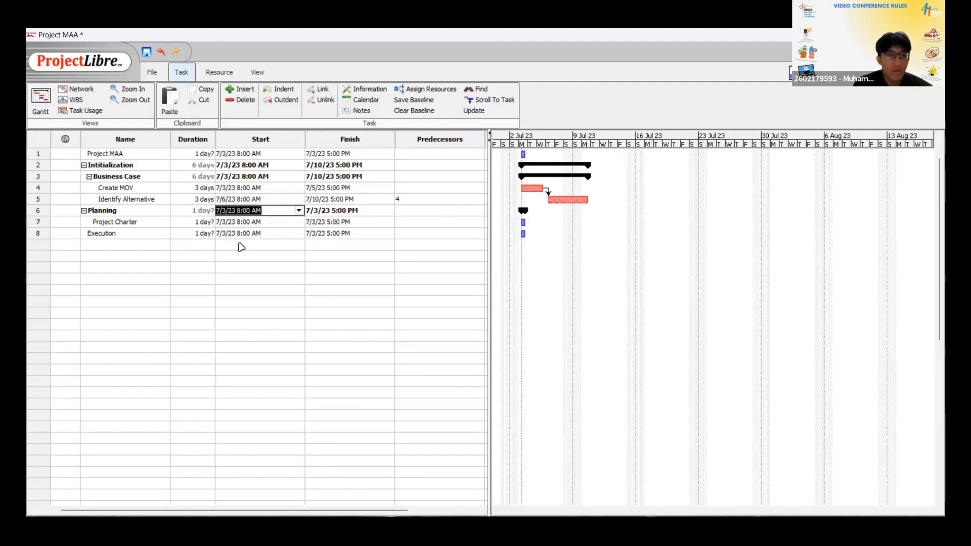
double_click(235, 258)
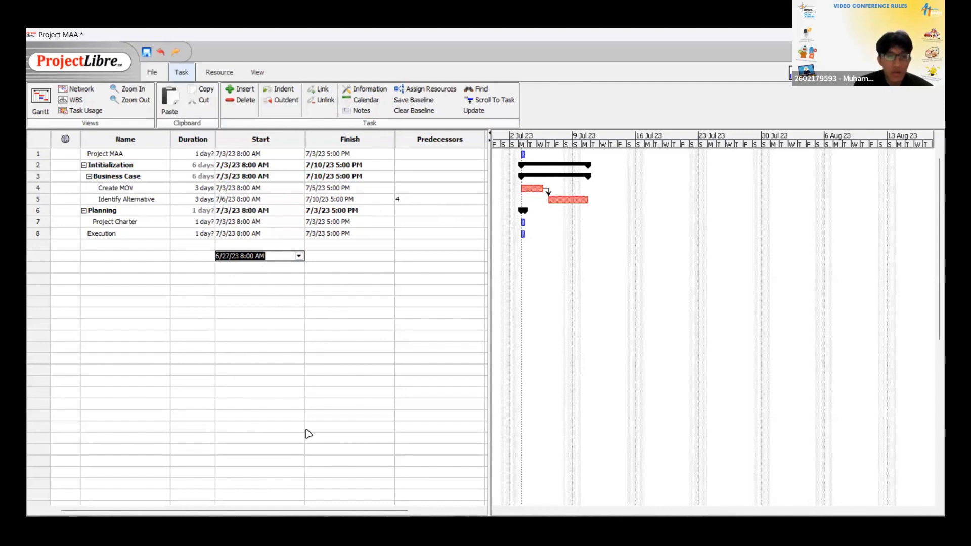
left_click_drag(256, 512, 215, 508)
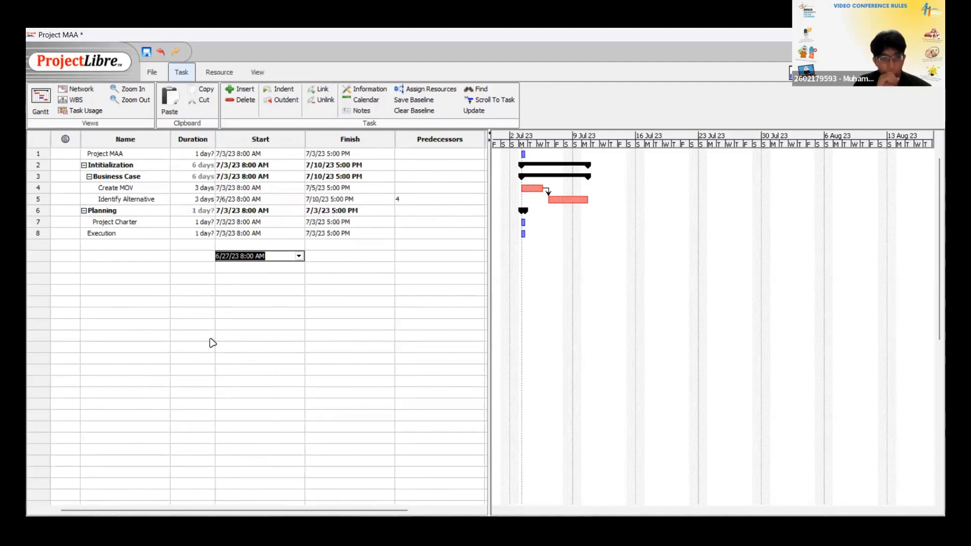
Step: Open the project's resource sheet and select its first empty name cell
left_click(219, 72)
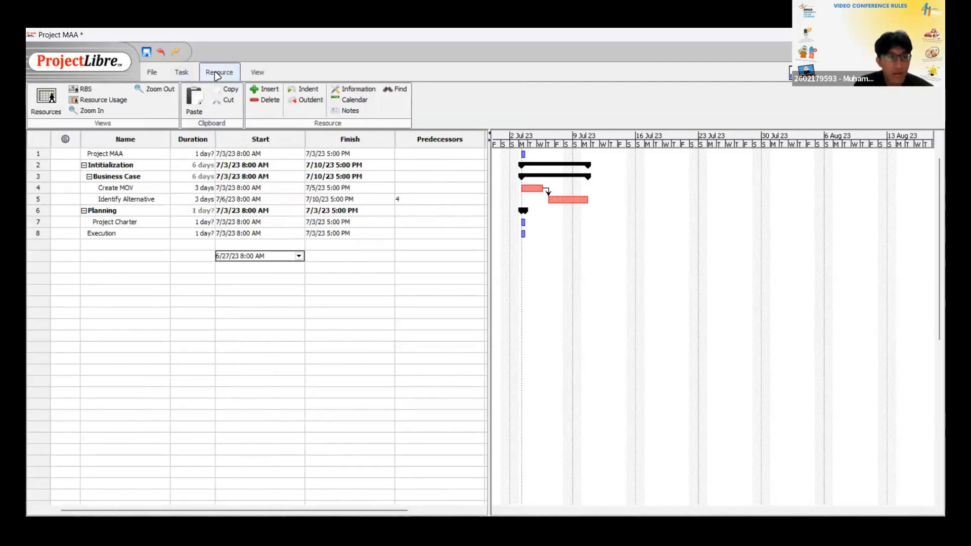
left_click(55, 110)
left_click(97, 153)
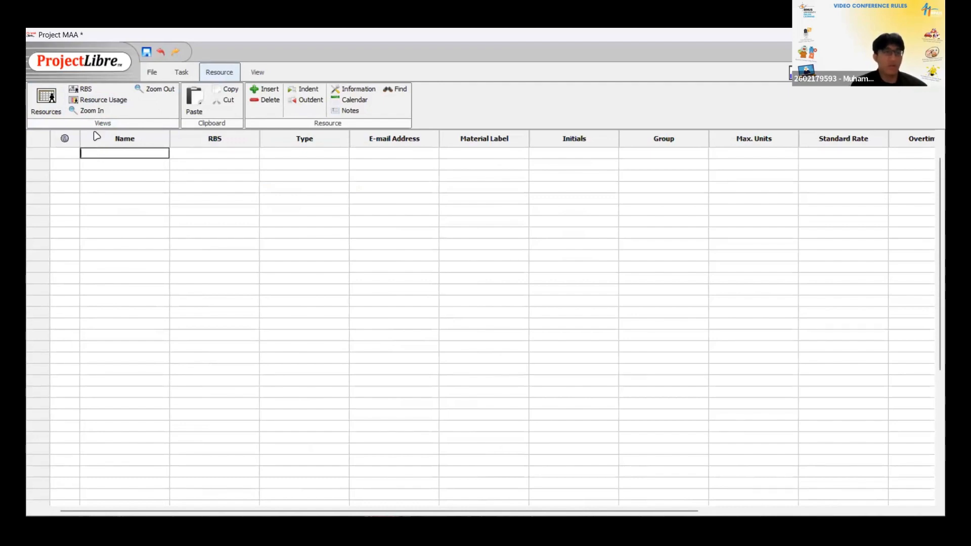
Step: Return to the Gantt chart and select the name of the Identify Alternative task
left_click(181, 72)
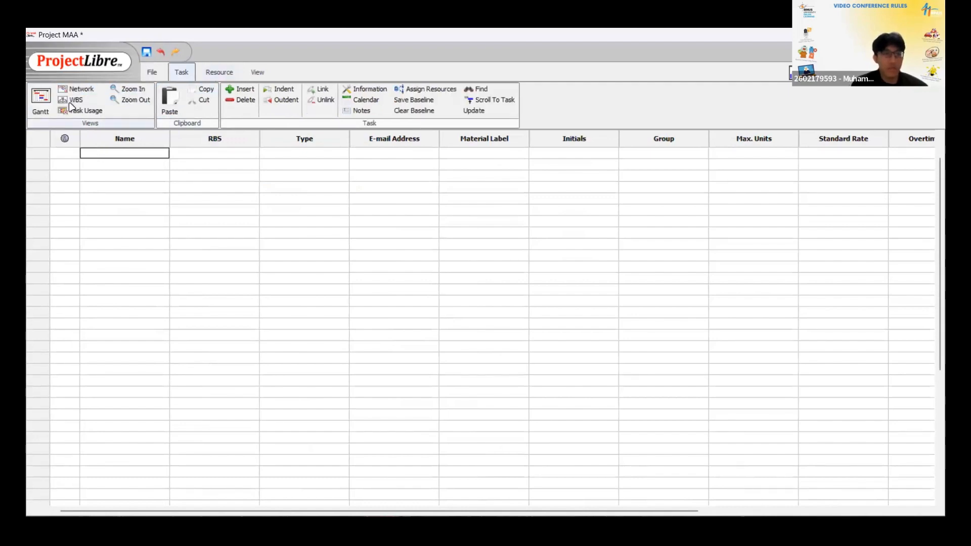
left_click(41, 98)
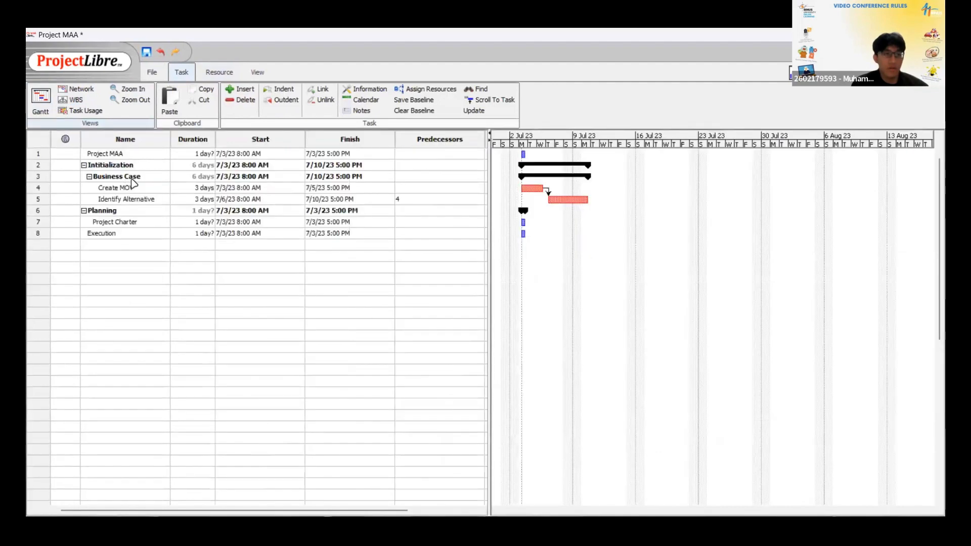
left_click(134, 188)
double_click(143, 199)
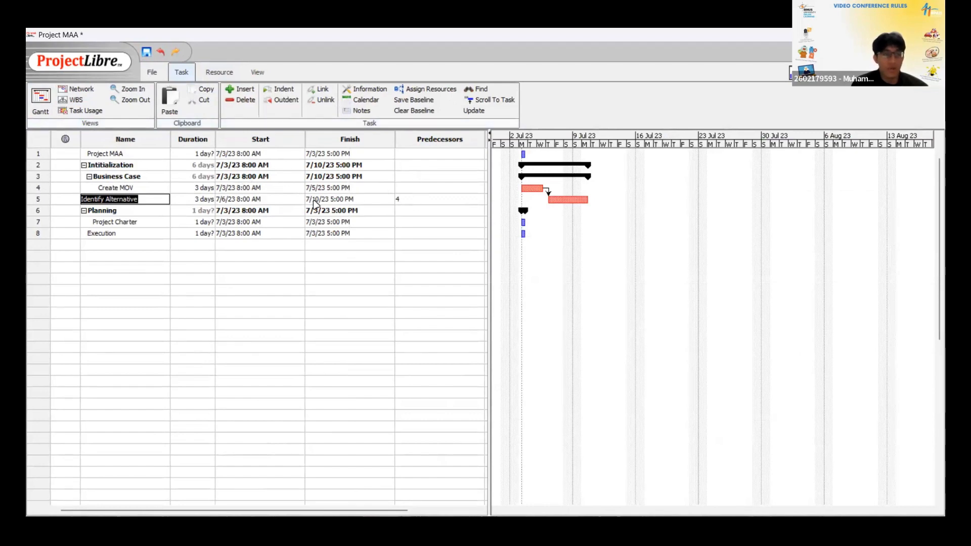
Step: Open the project's resource sheet and enter the team member's name as the first resource
left_click(220, 74)
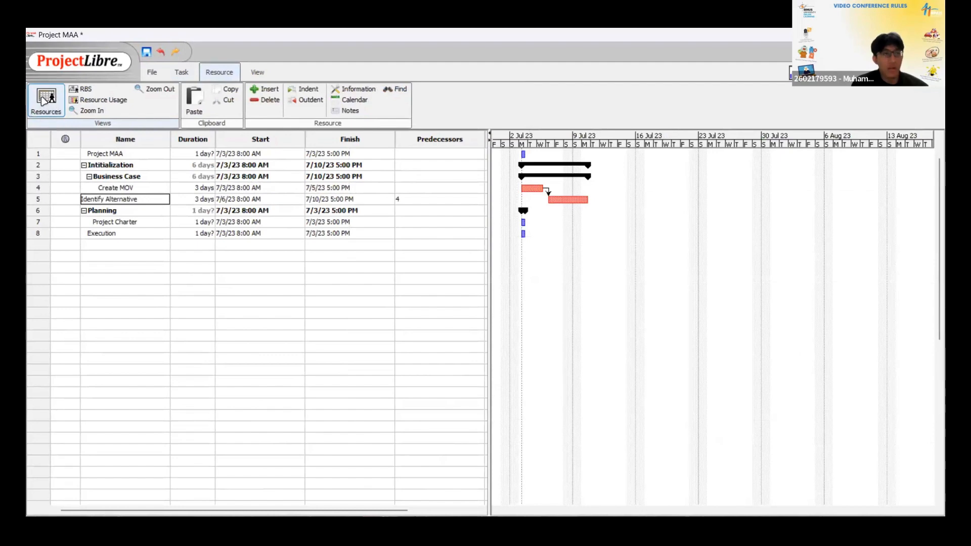
left_click(46, 101)
left_click(110, 154)
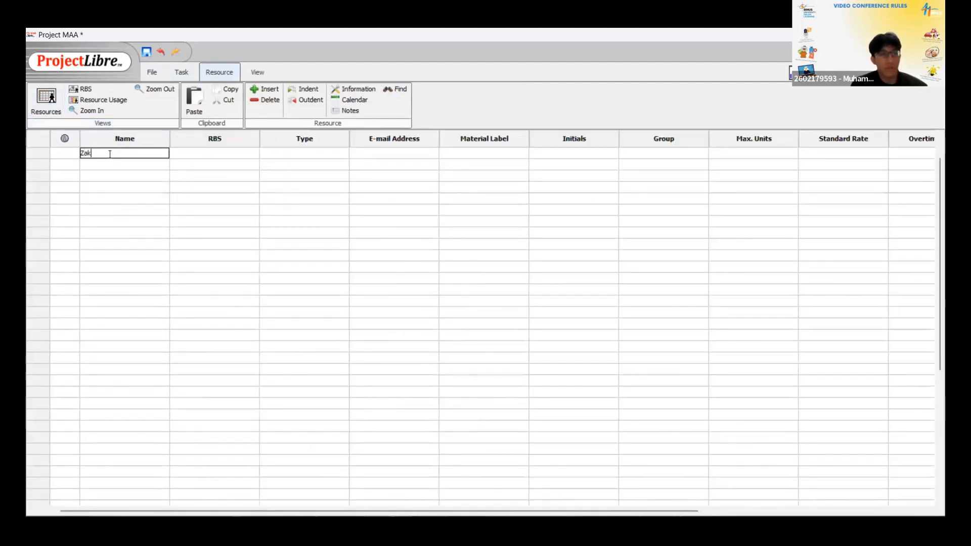
type("Zaki")
key("Return")
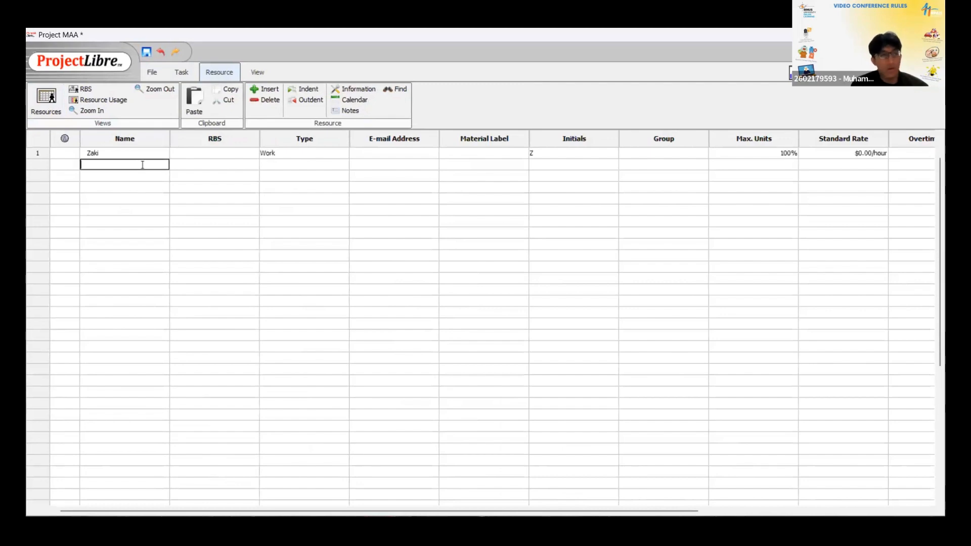
Step: Set the first resource's RBS entry to Project Manager
left_click(208, 154)
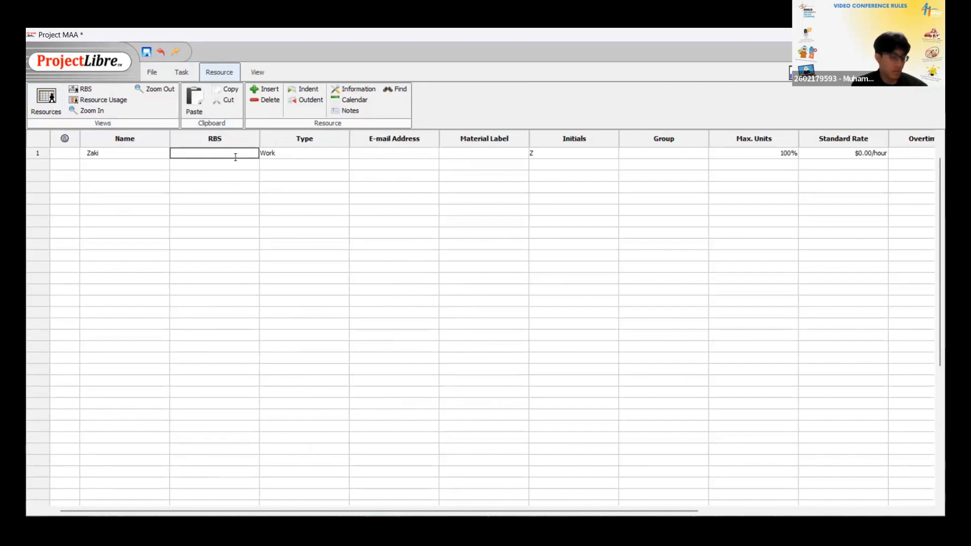
type("Project Manager")
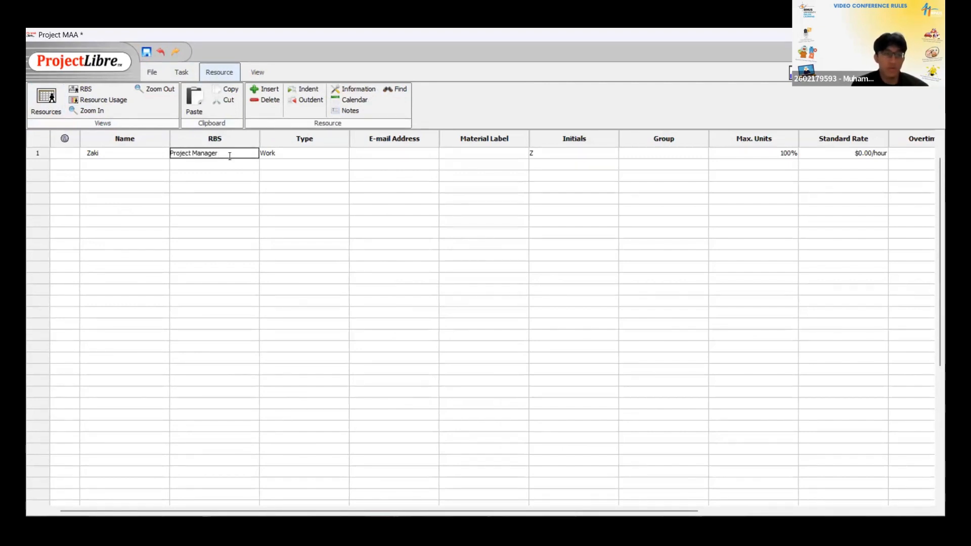
left_click(305, 212)
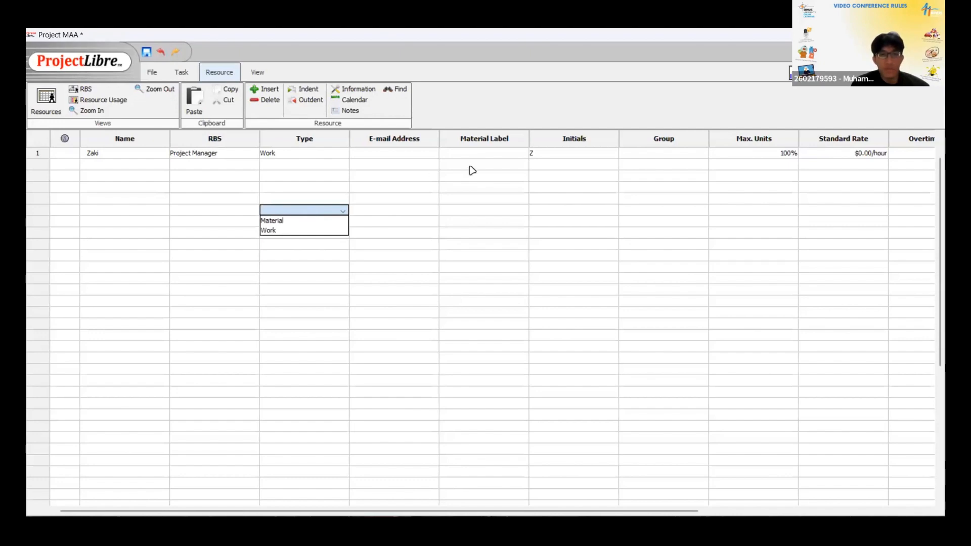
left_click(721, 157)
double_click(115, 153)
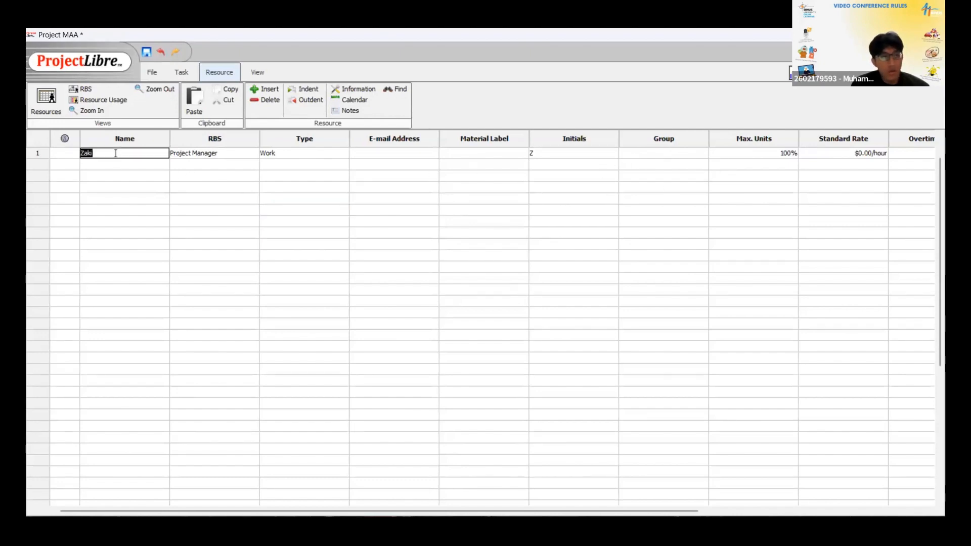
Step: Switch to the resource usage view and open the cost rate tables in the first resource's information
left_click(110, 102)
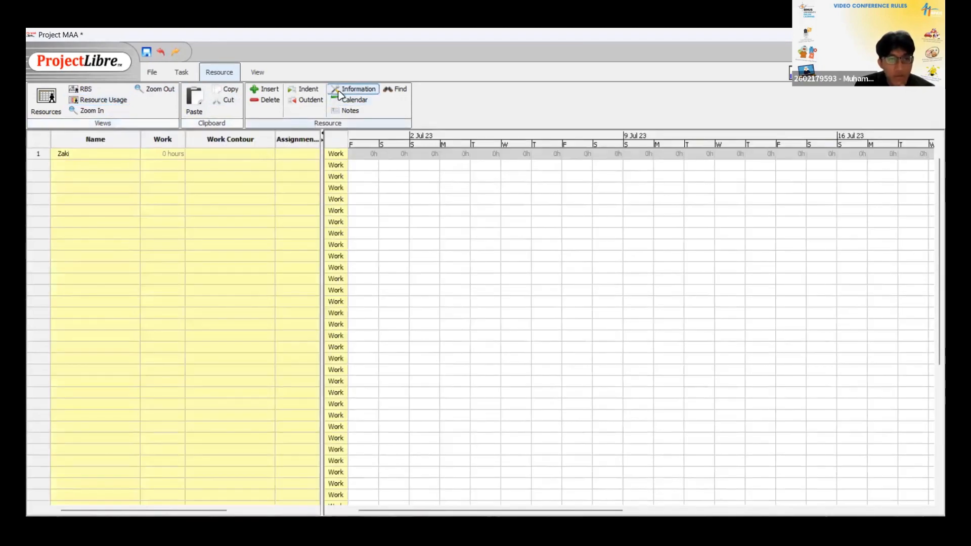
left_click(123, 155)
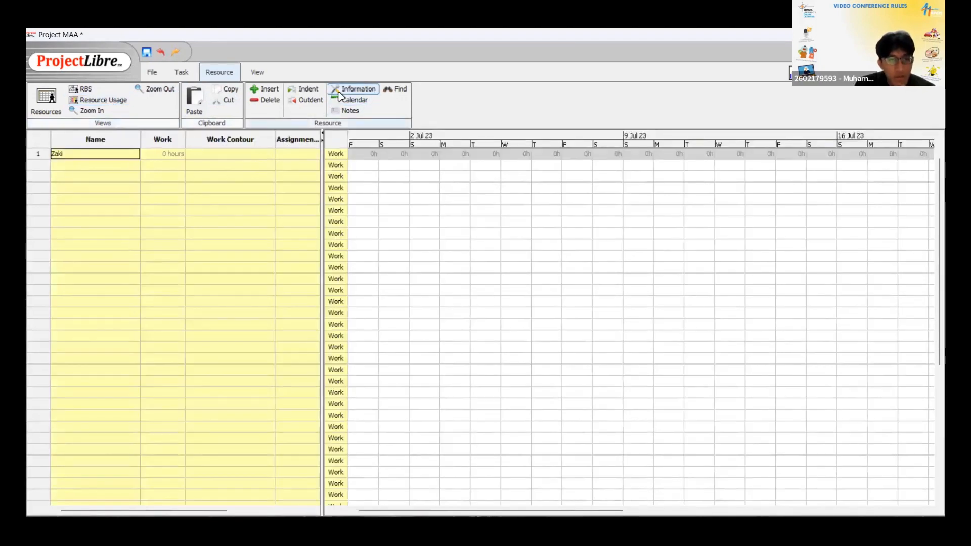
left_click(340, 91)
left_click(347, 205)
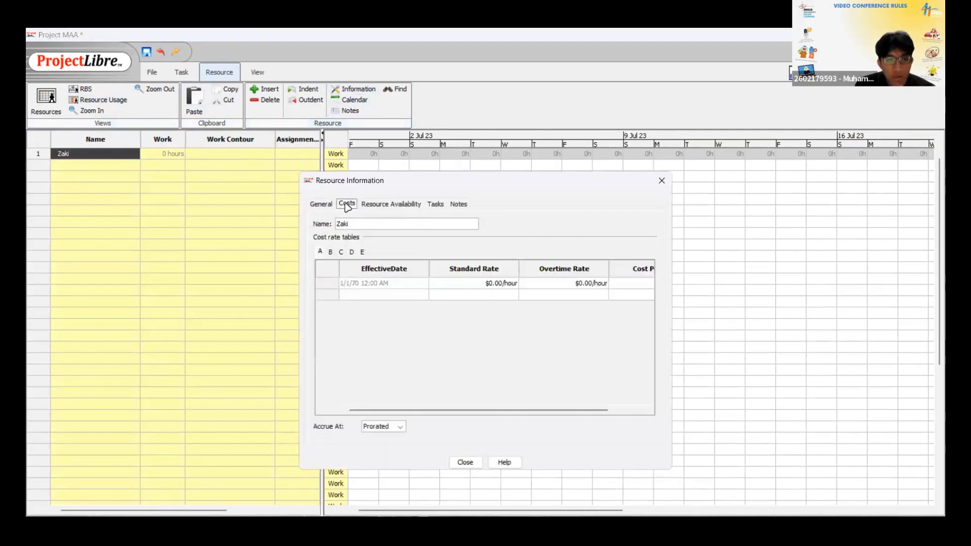
Step: Set the resource's standard rate to $50.00/hour in cost rate table A and close its information dialog
double_click(501, 286)
left_click(503, 283)
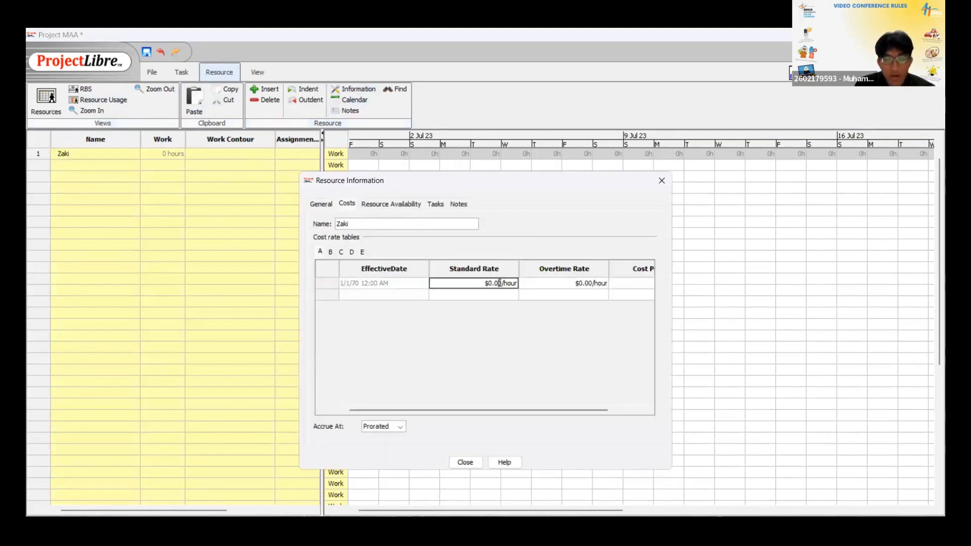
key("shift+Home")
left_click_drag(500, 283, 480, 284)
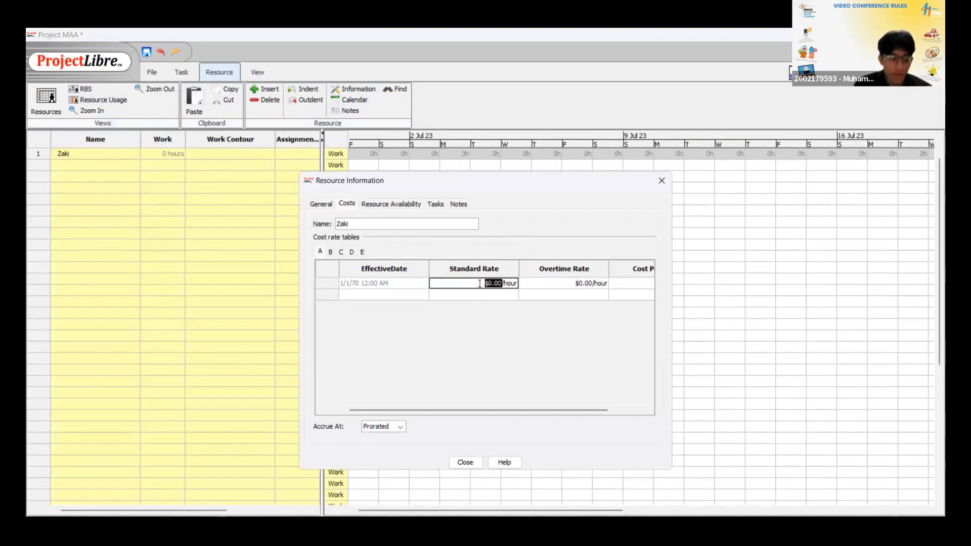
type("5")
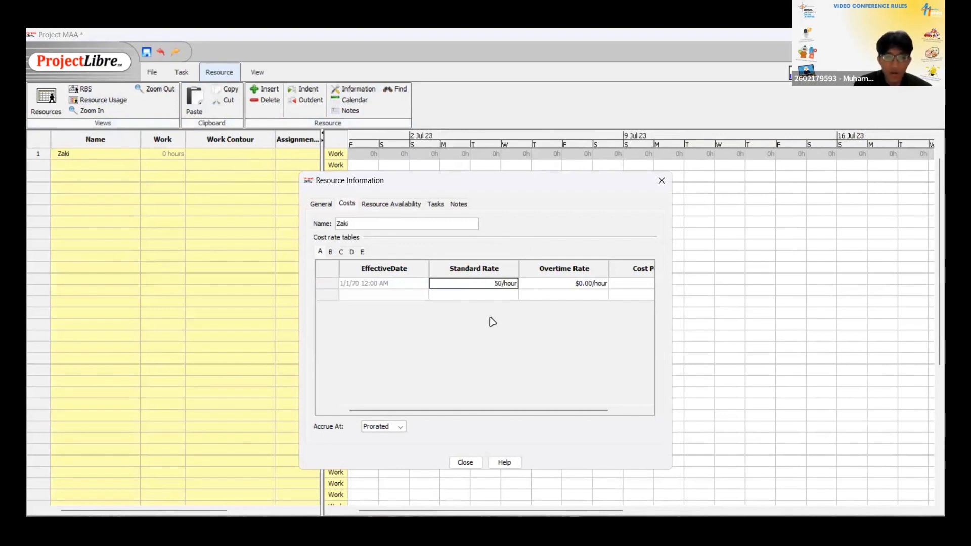
key("Return")
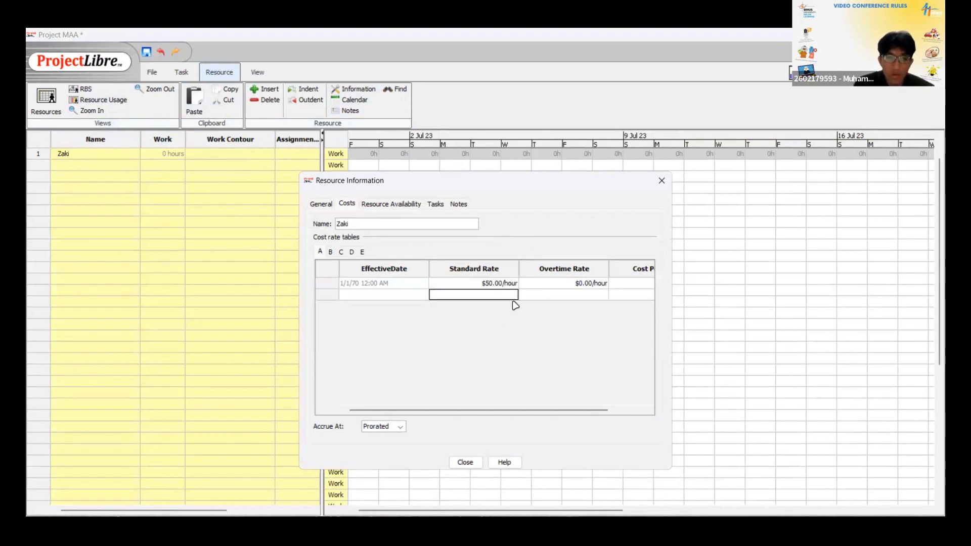
left_click(465, 462)
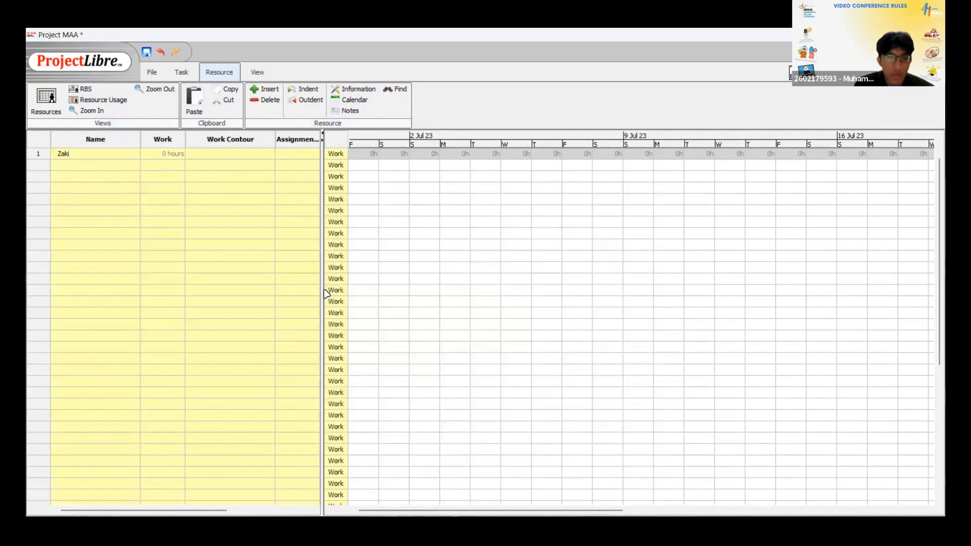
Step: Return to the Gantt chart and look at the general task information of Create MOV
left_click(153, 73)
left_click(181, 72)
left_click(44, 101)
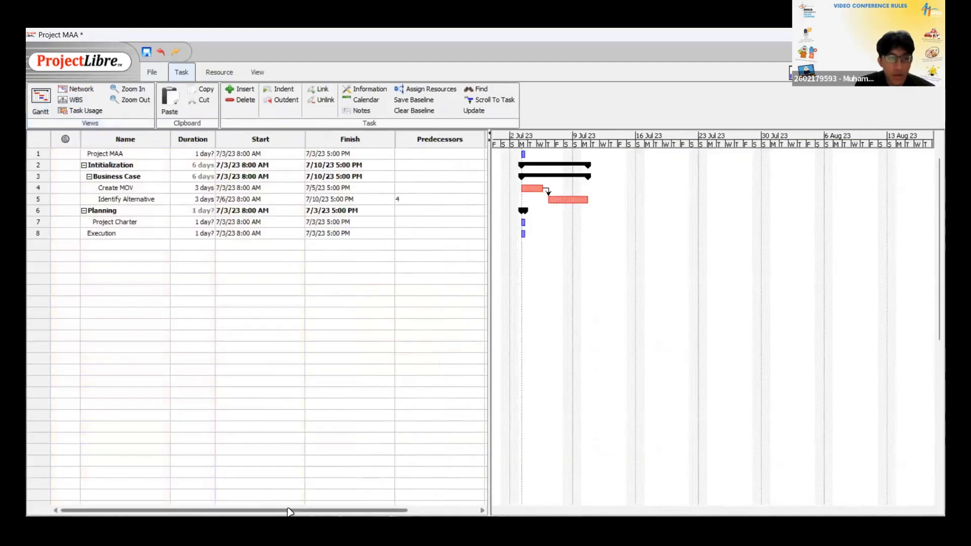
double_click(150, 188)
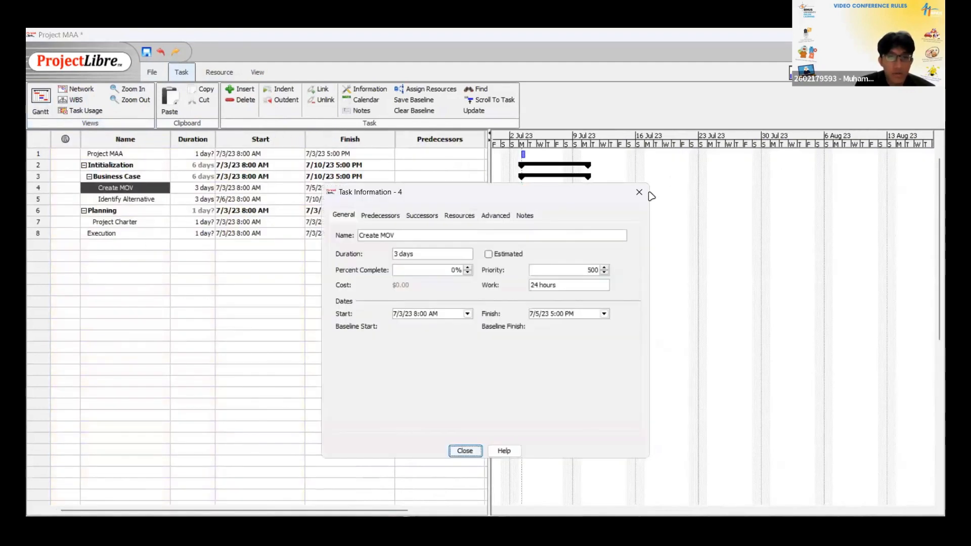
left_click(639, 194)
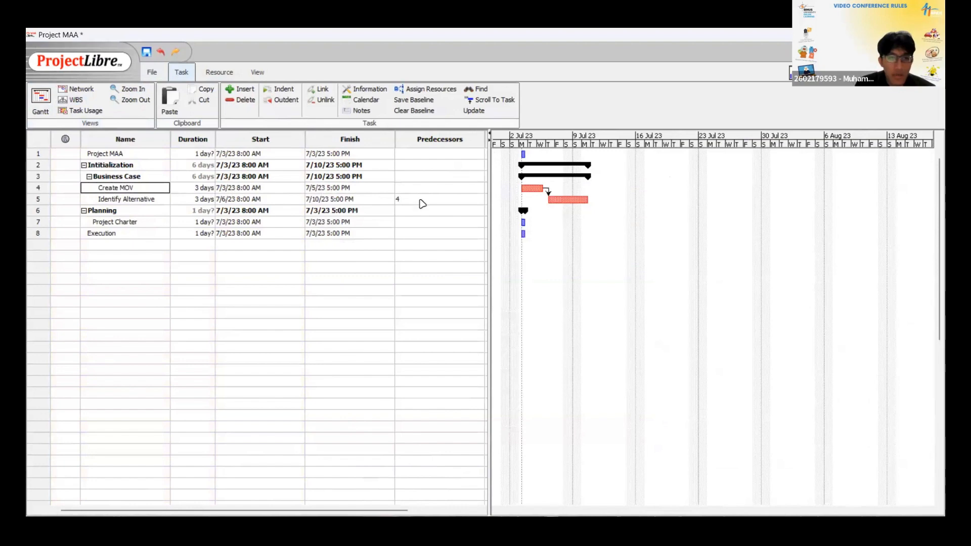
Step: Assign the newly added resource to both the Create MOV and Identify Alternative tasks in the Resource Names column
left_click(429, 199)
double_click(427, 189)
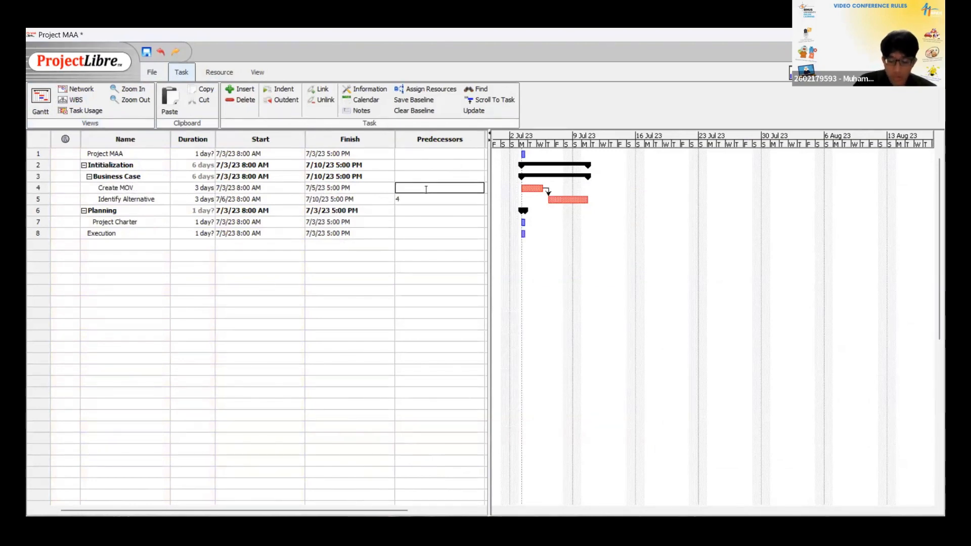
left_click_drag(247, 506, 317, 507)
left_click(421, 187)
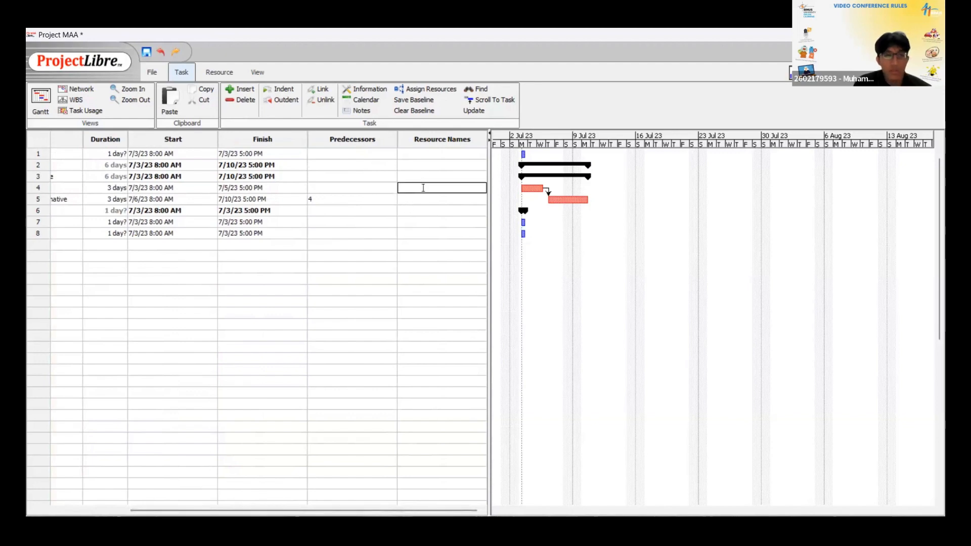
type("Zaki")
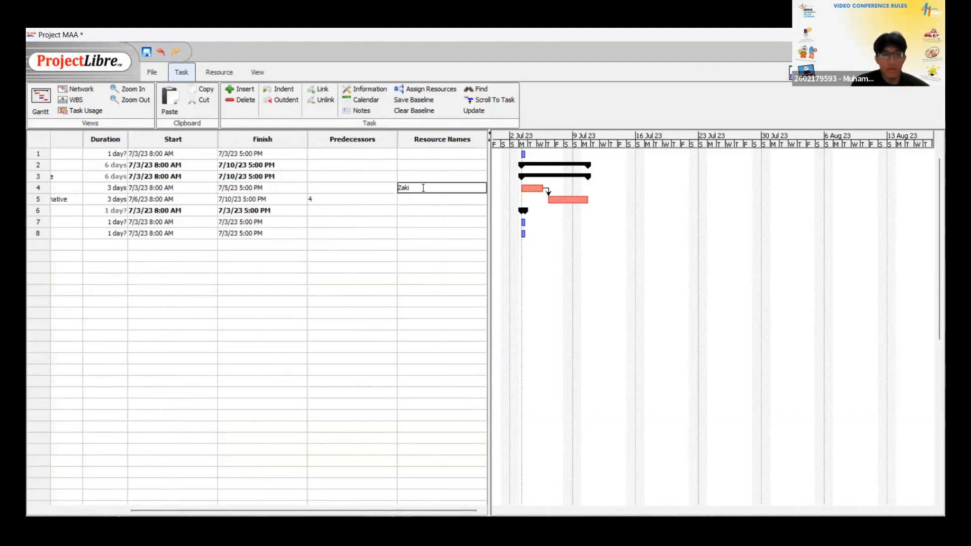
key("Return")
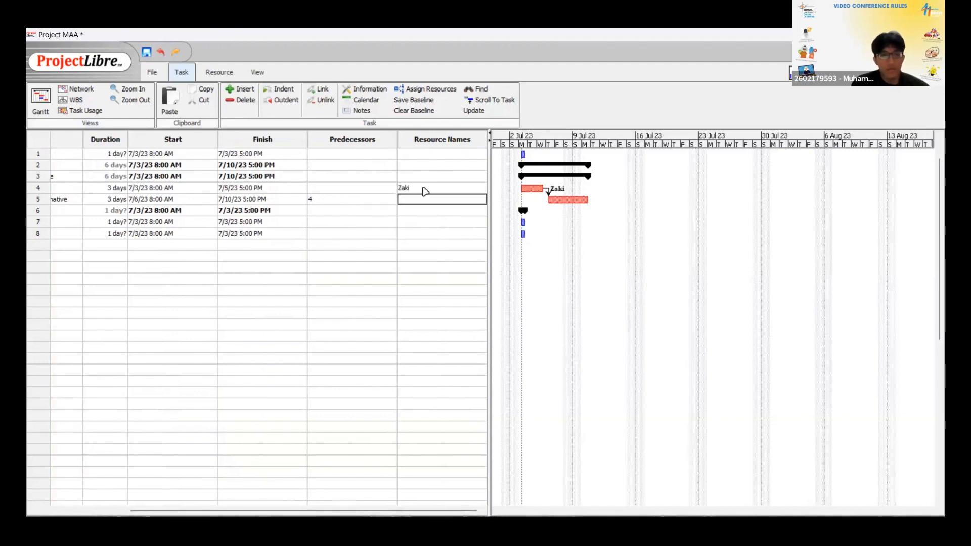
type("Zaki")
key("Return")
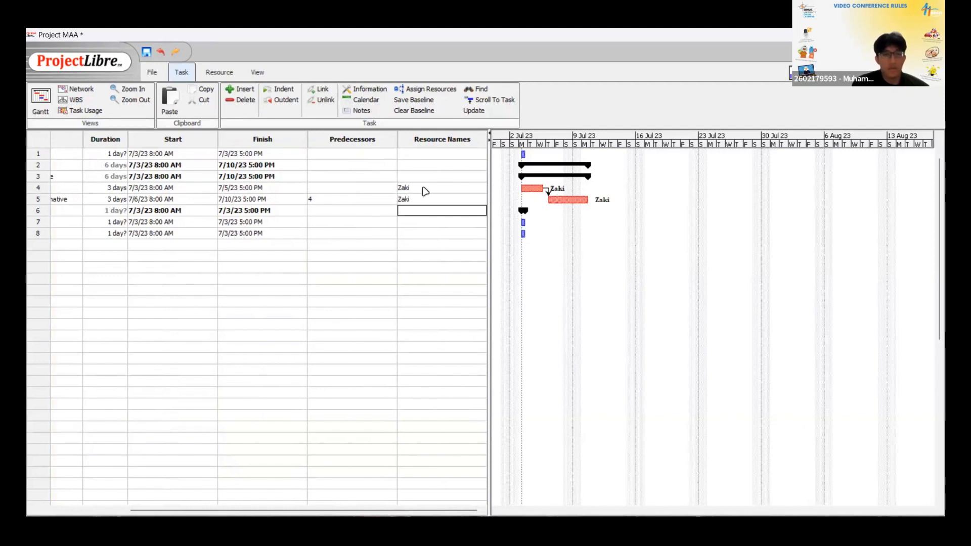
Step: Try to replace the resource assigned to Identify Alternative with a resource named A
left_click(425, 190)
left_click(219, 72)
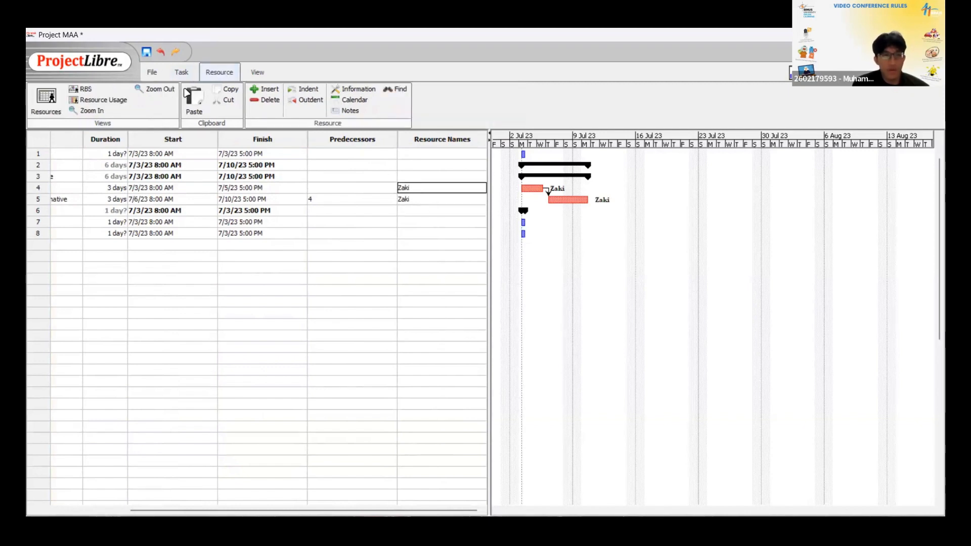
double_click(435, 199)
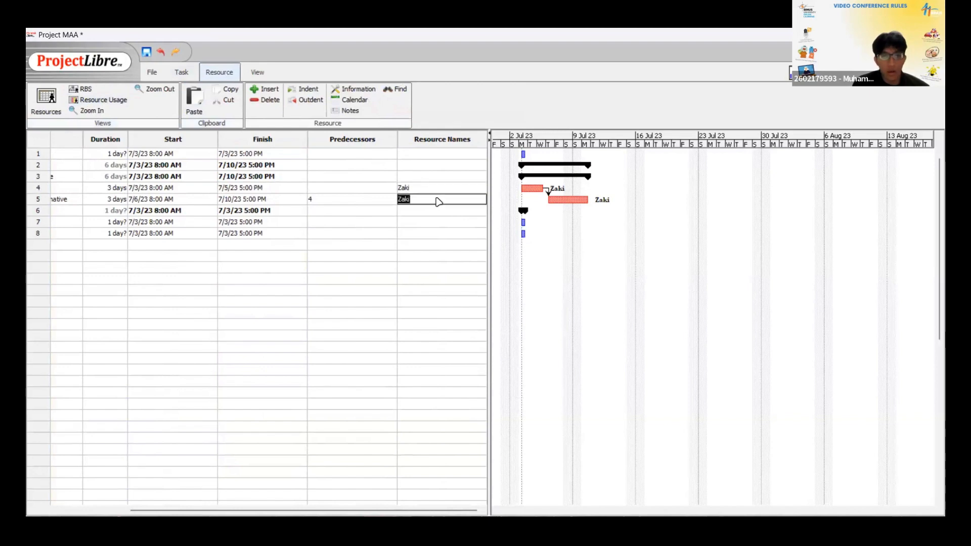
left_click(640, 195)
double_click(410, 199)
type("A")
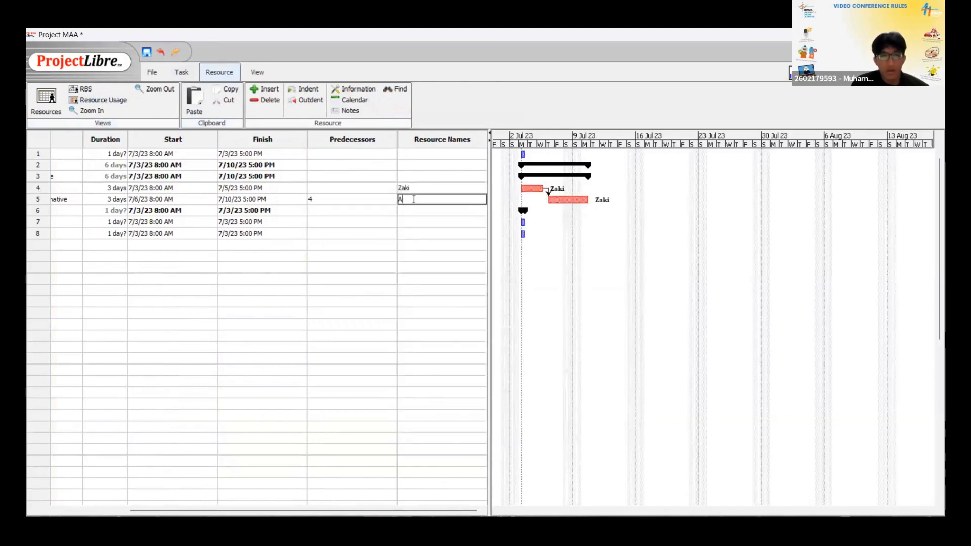
key("Return")
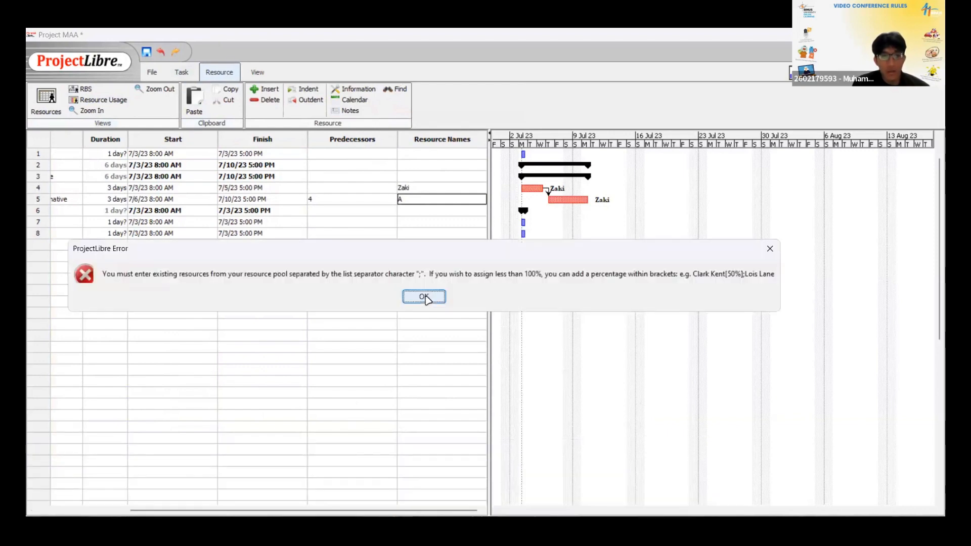
key("Return")
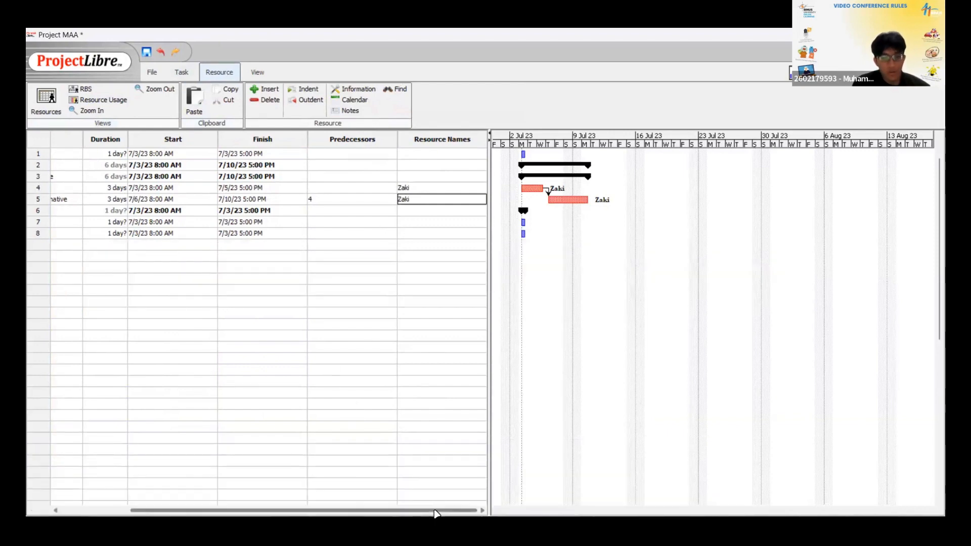
Step: Widen the task table so it shows all columns from Name through Resource Names beside the Gantt bars
left_click_drag(433, 511, 327, 473)
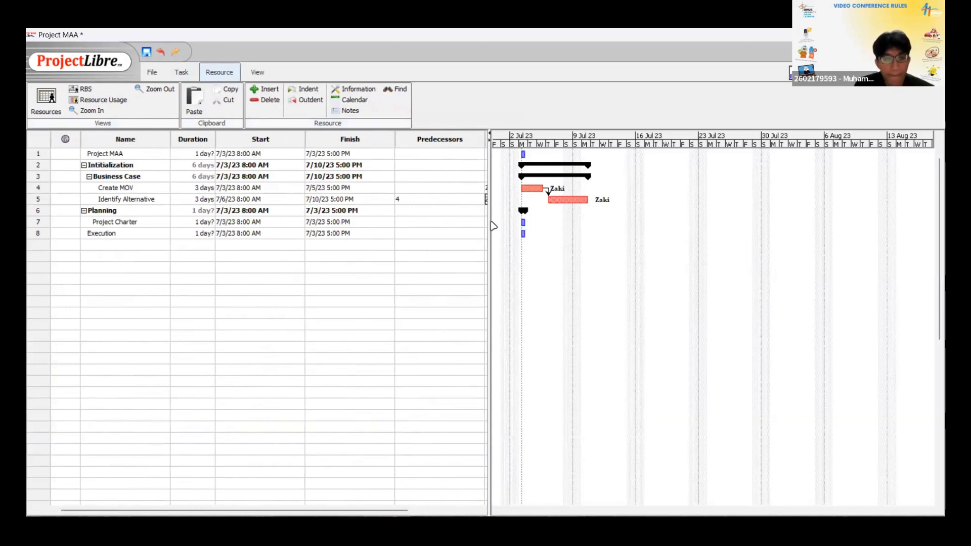
left_click_drag(587, 235, 603, 237)
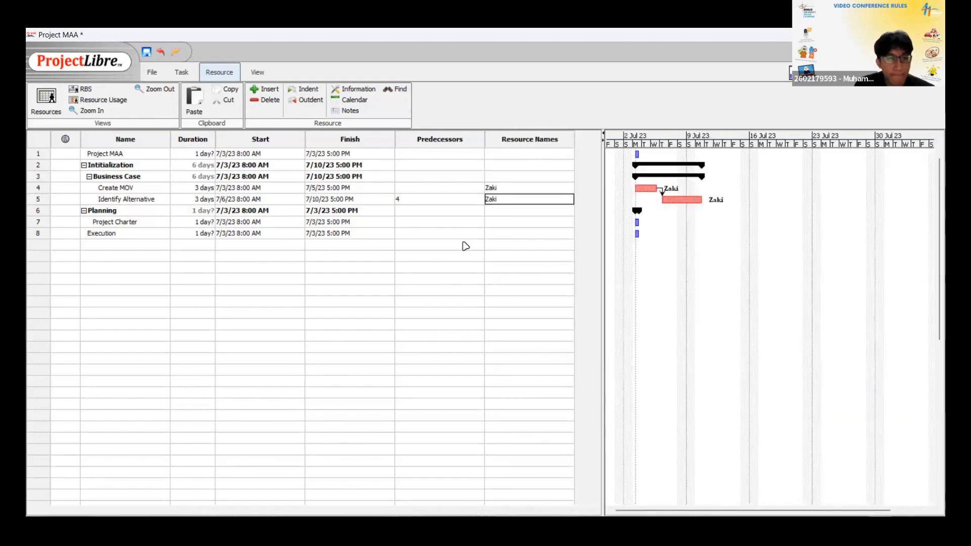
left_click(462, 245)
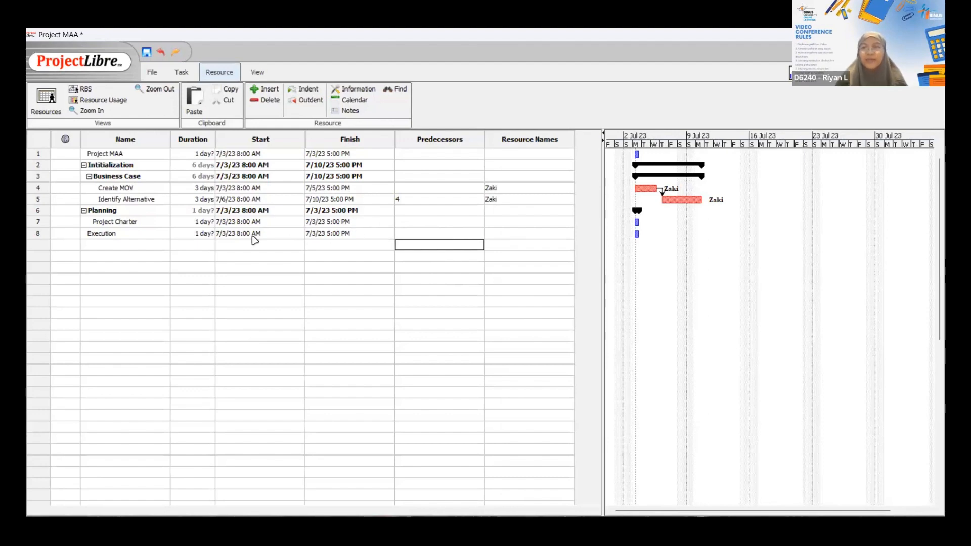
left_click(137, 236)
left_click(136, 233)
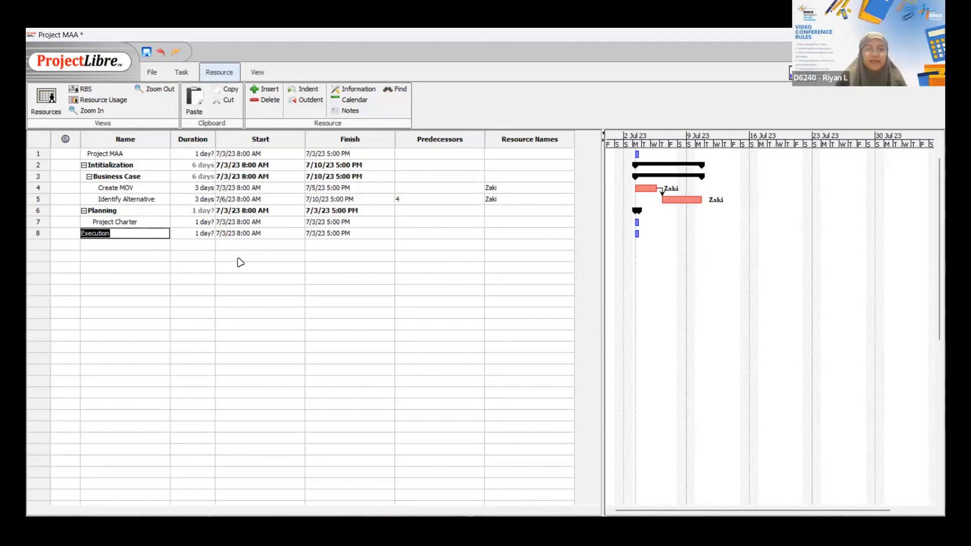
double_click(221, 268)
left_click(130, 247)
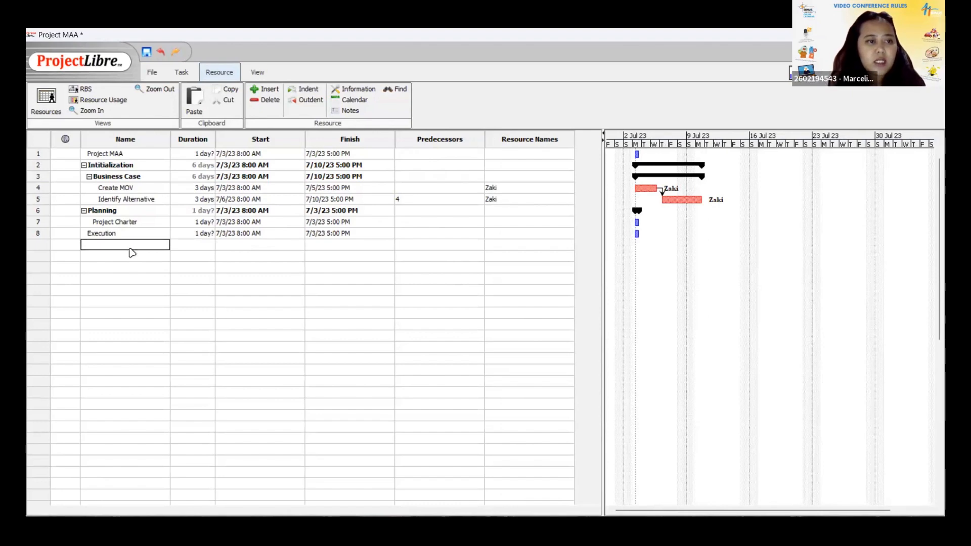
double_click(112, 167)
left_click(134, 252)
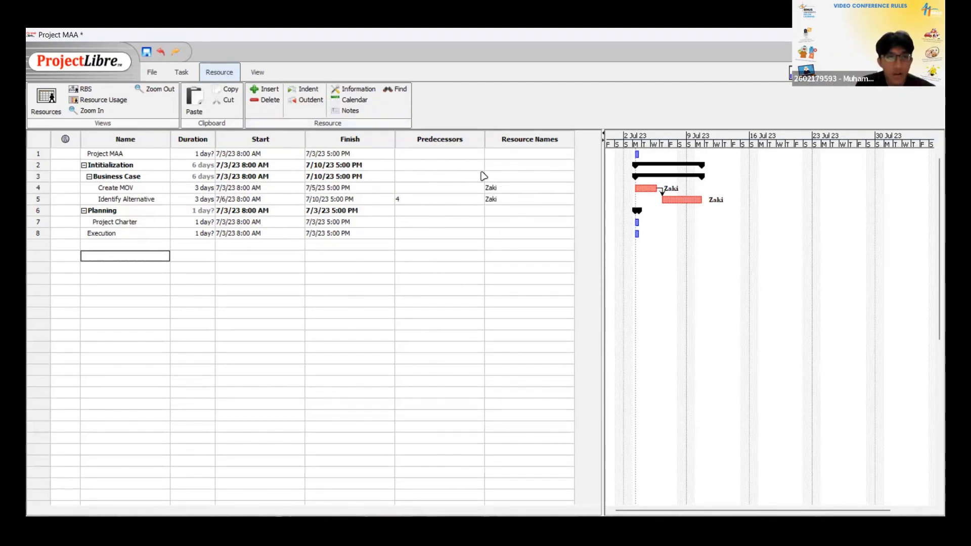
Step: Look at the resource assigned to Create MOV, including its Resources details in the task information
double_click(499, 188)
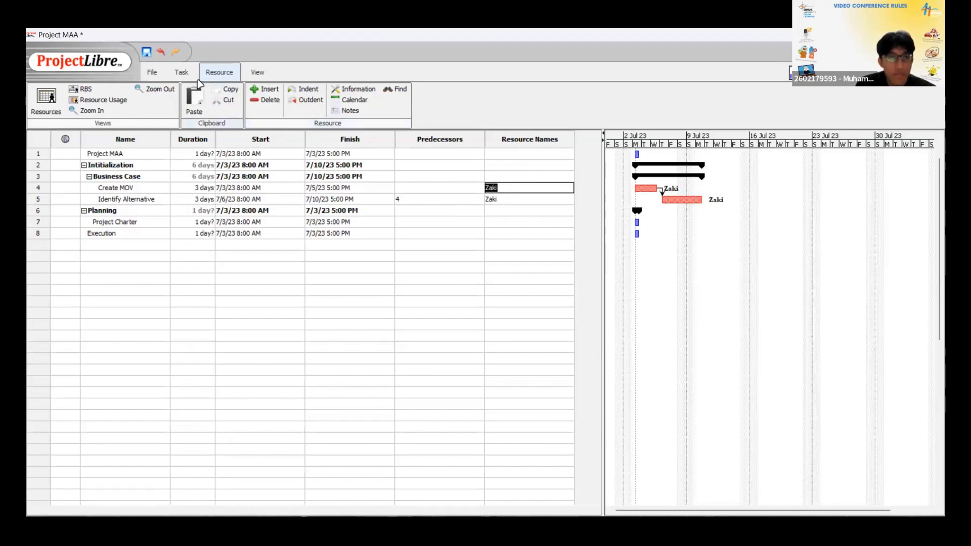
left_click(517, 189)
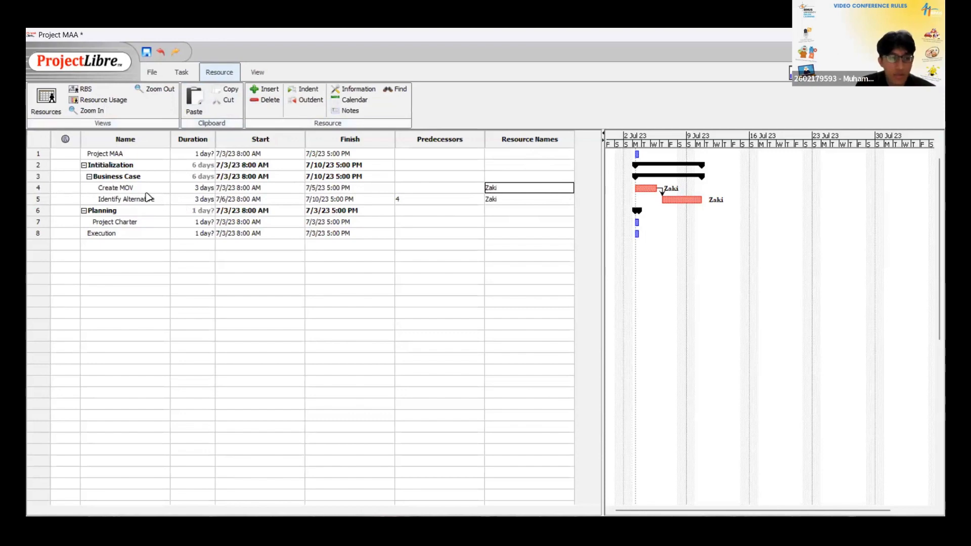
left_click(110, 189)
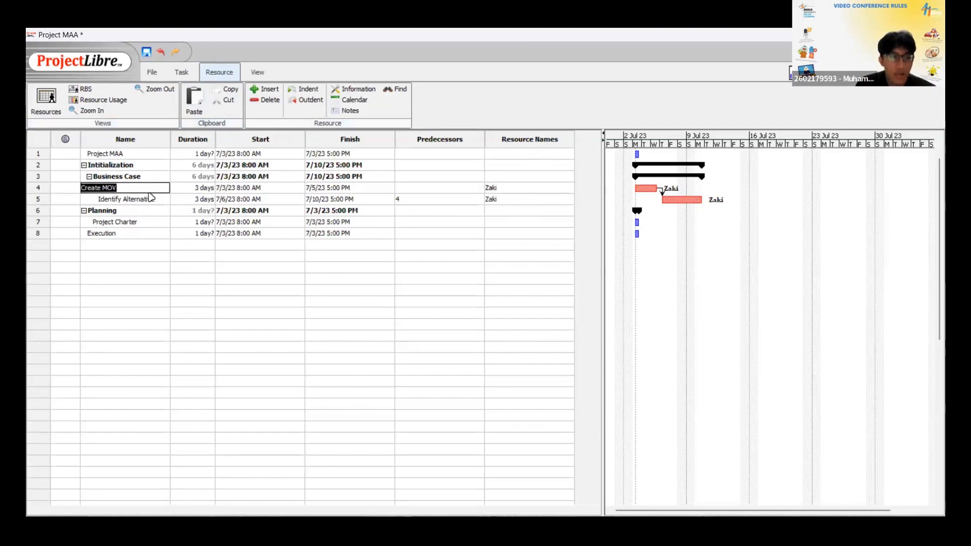
left_click(137, 208)
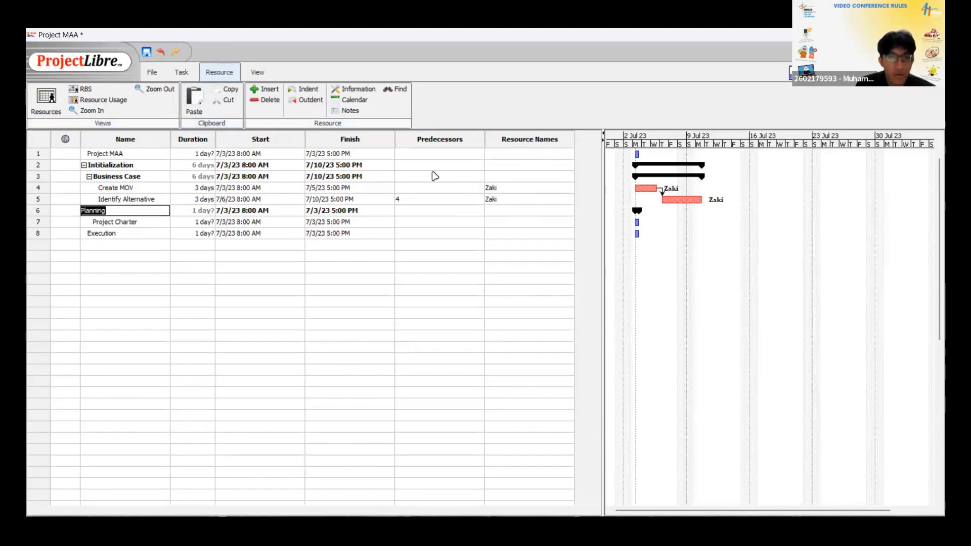
left_click(537, 187)
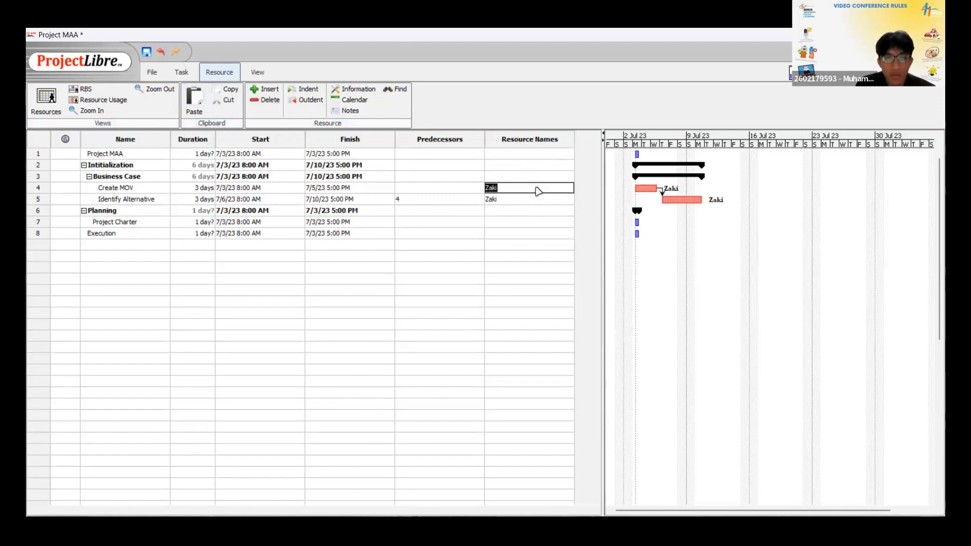
double_click(639, 190)
left_click(464, 215)
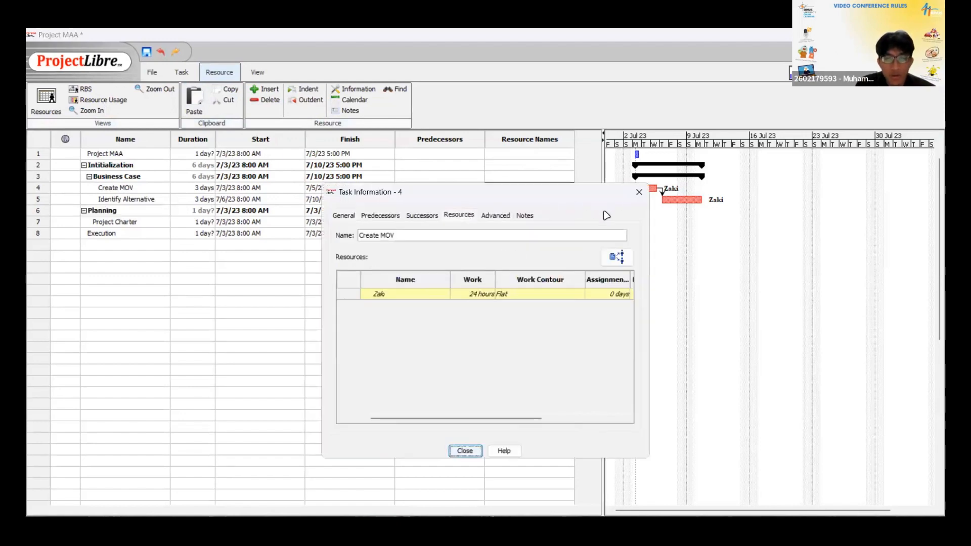
left_click(639, 192)
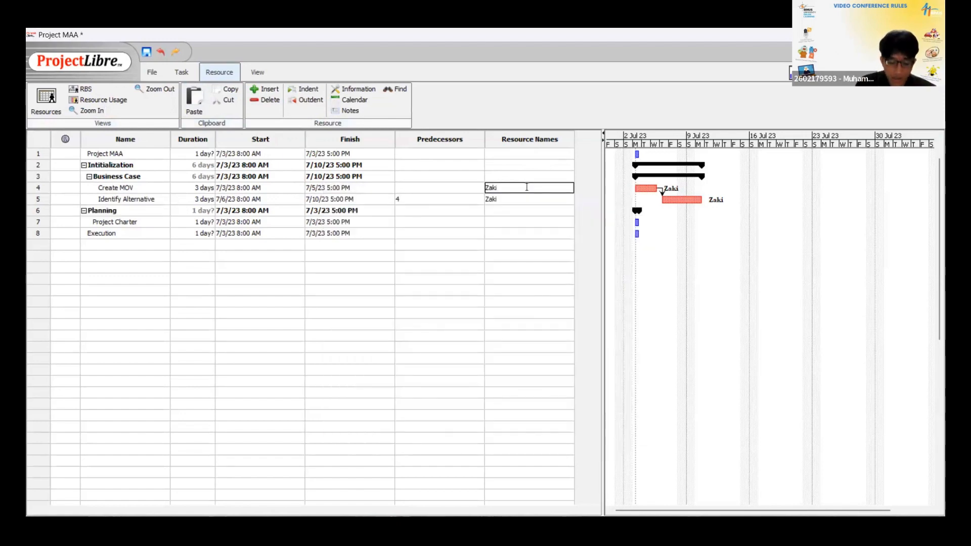
Step: Add a second resource by entering the person's name in the first empty row of the resource sheet
left_click(48, 101)
left_click(104, 163)
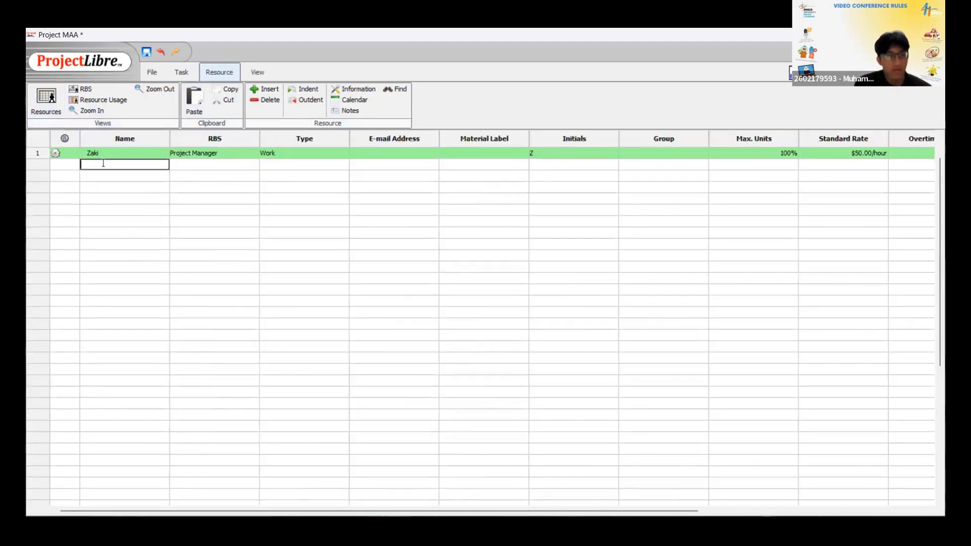
type("Marcelina")
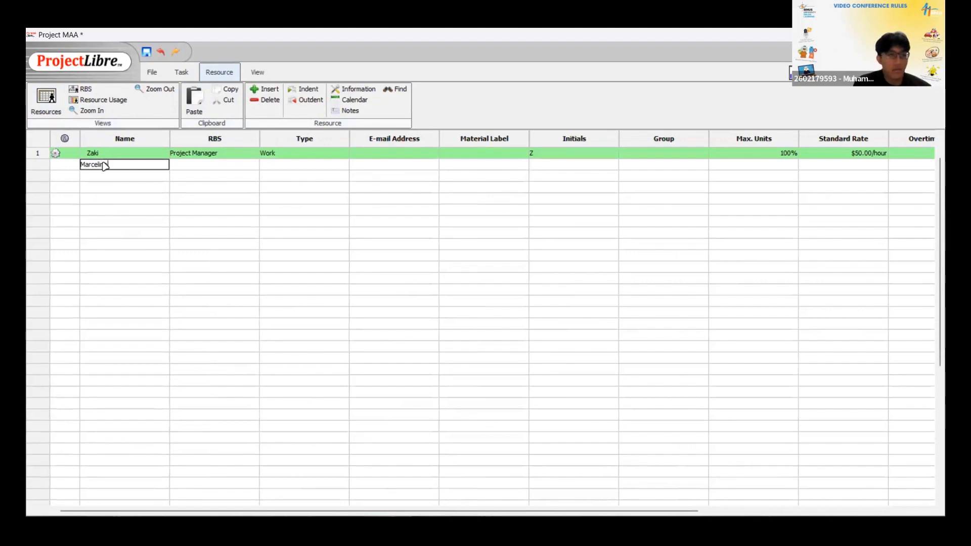
key("Return")
Step: Return to the Gantt chart and assign the second resource to Create MOV in addition to the existing one, separating the names with a semicolon
left_click(180, 72)
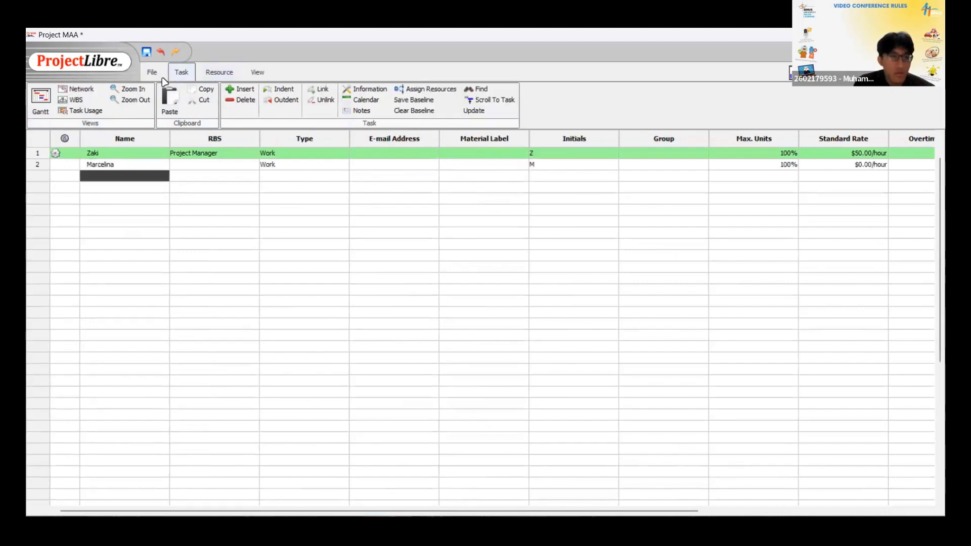
left_click(40, 98)
double_click(525, 188)
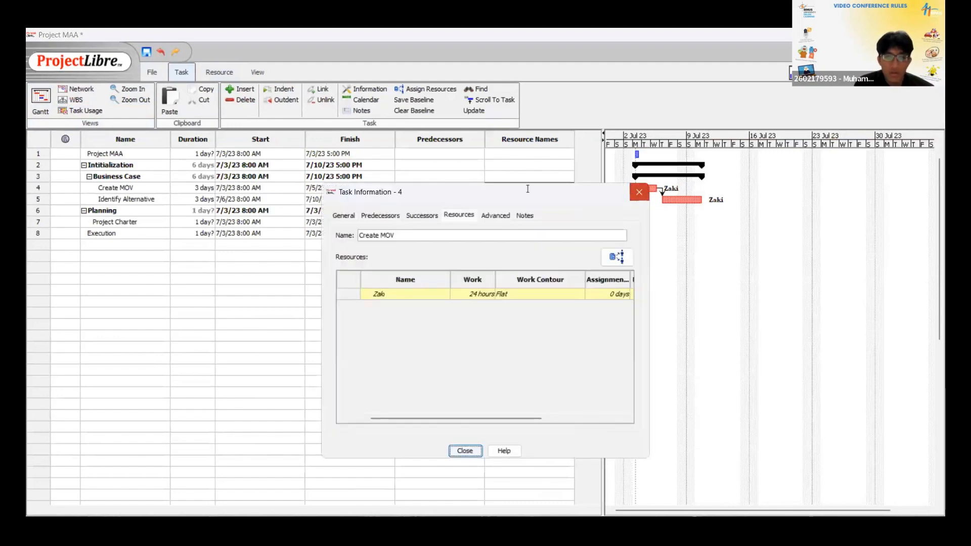
type("; Marcelina")
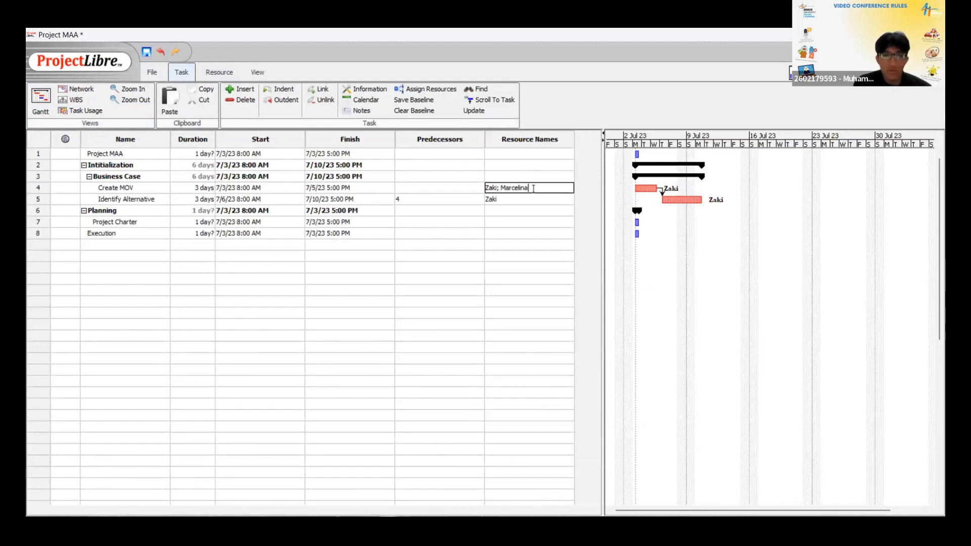
key("Return")
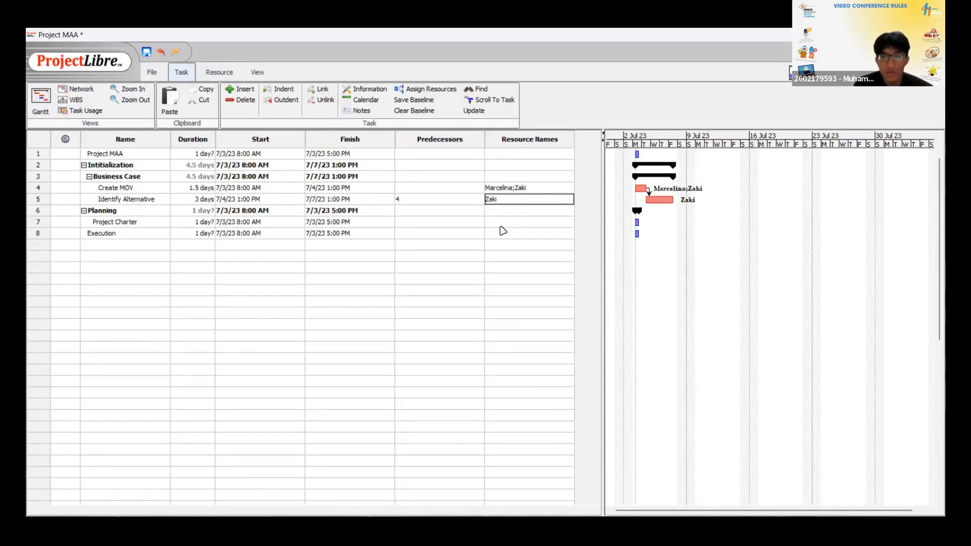
left_click_drag(603, 247, 553, 249)
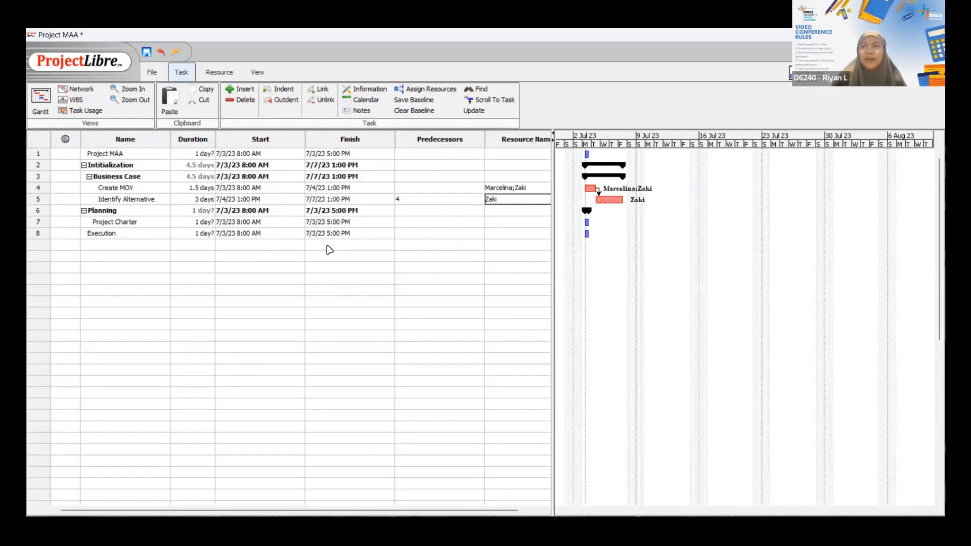
Step: Collapse the Planning, Business Case and Intitialization summary tasks so only the main phases are listed
double_click(109, 168)
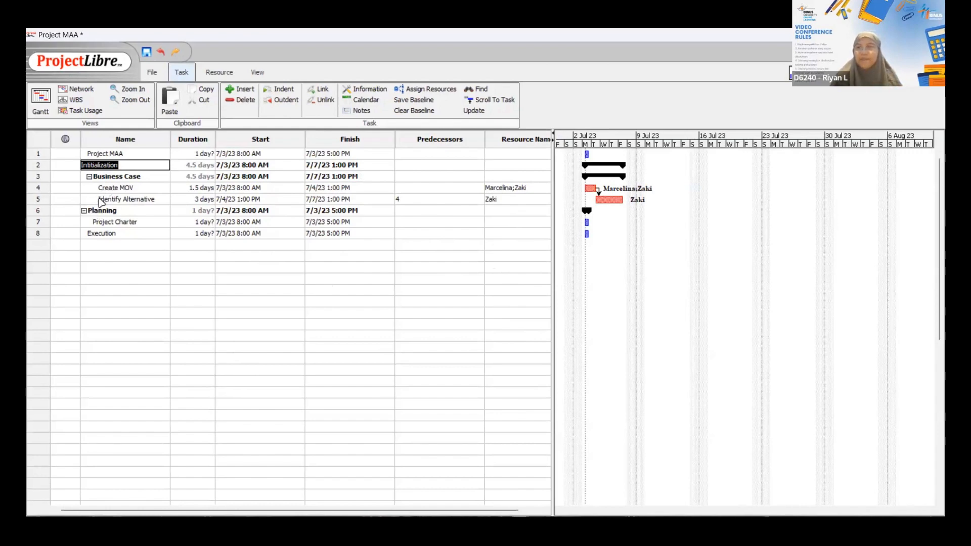
left_click(84, 211)
left_click(89, 176)
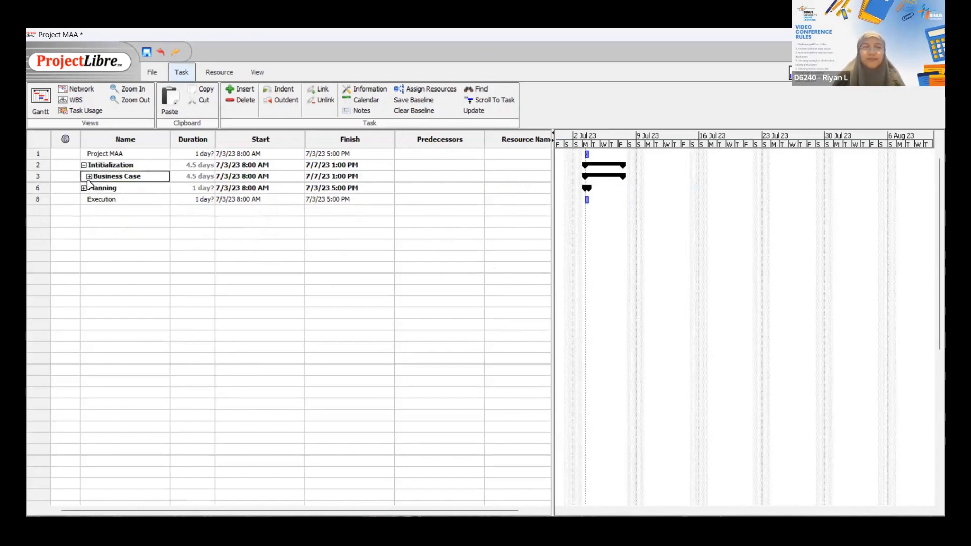
left_click(84, 165)
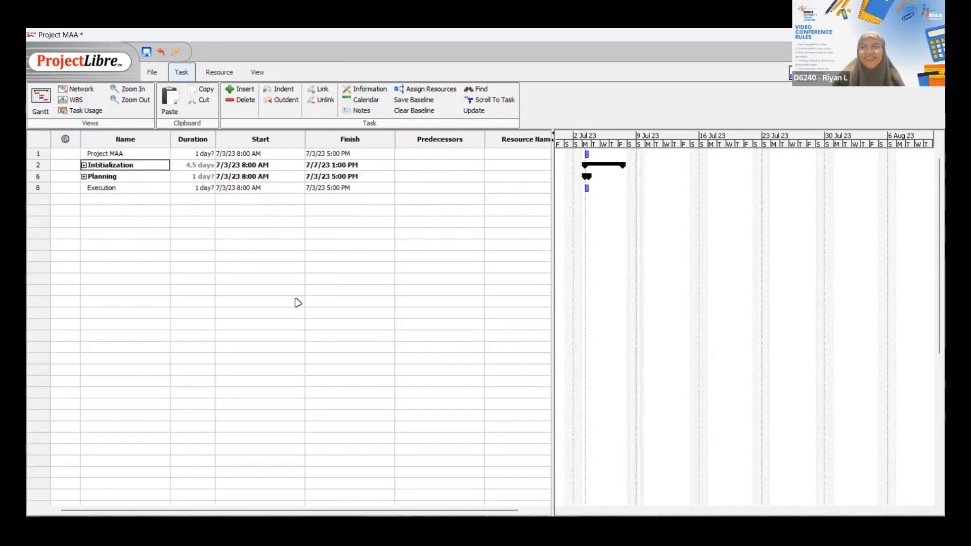
Step: Expand the Intitialization, Planning and Business Case summary tasks to list their subtasks again
double_click(115, 189)
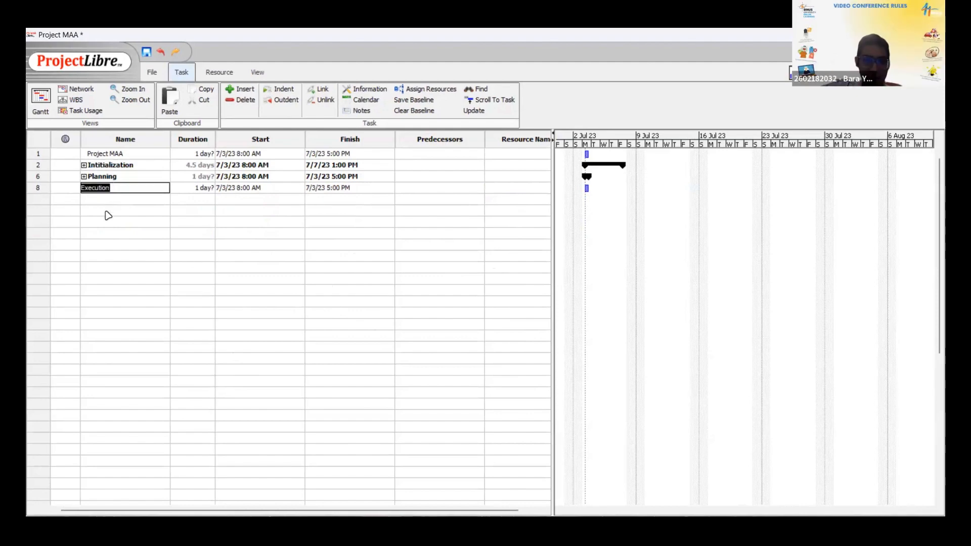
left_click(84, 165)
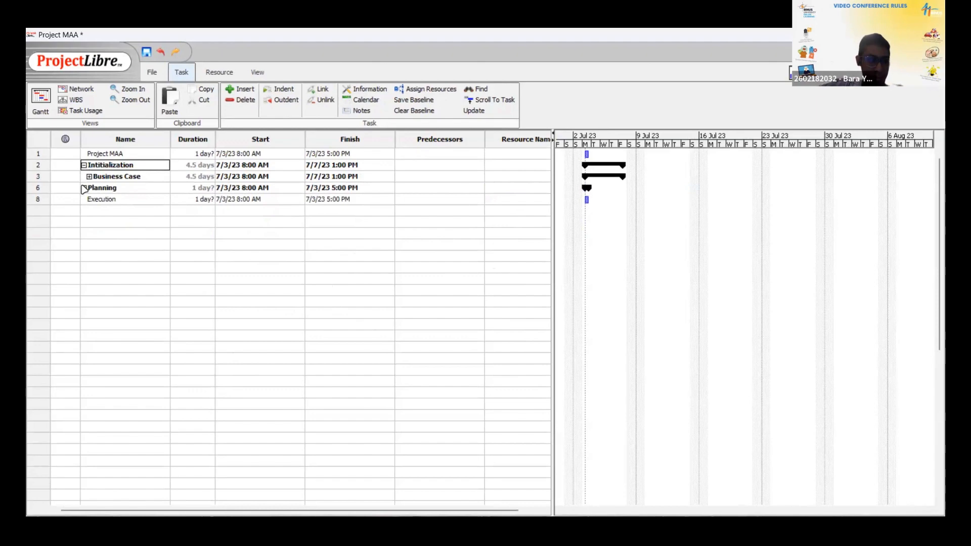
left_click(84, 187)
left_click(89, 176)
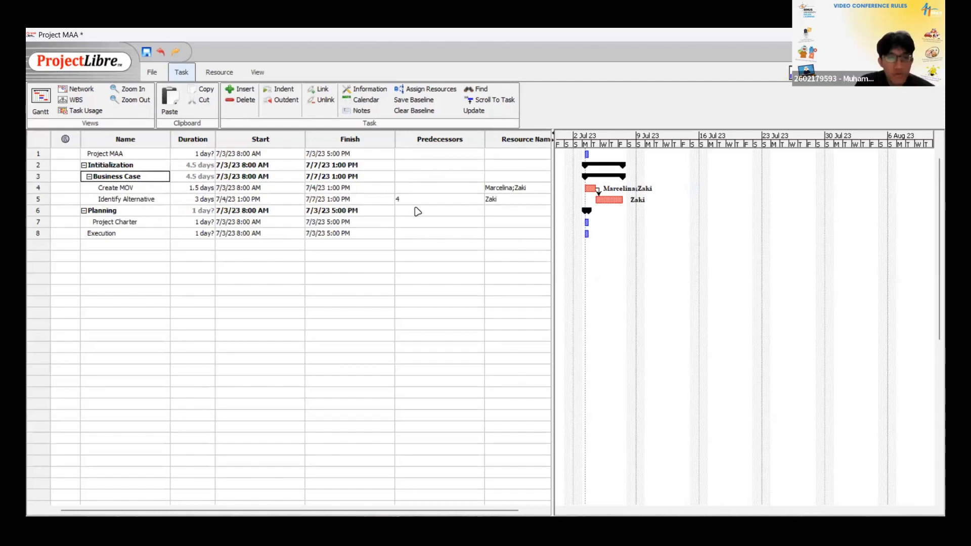
left_click(145, 190)
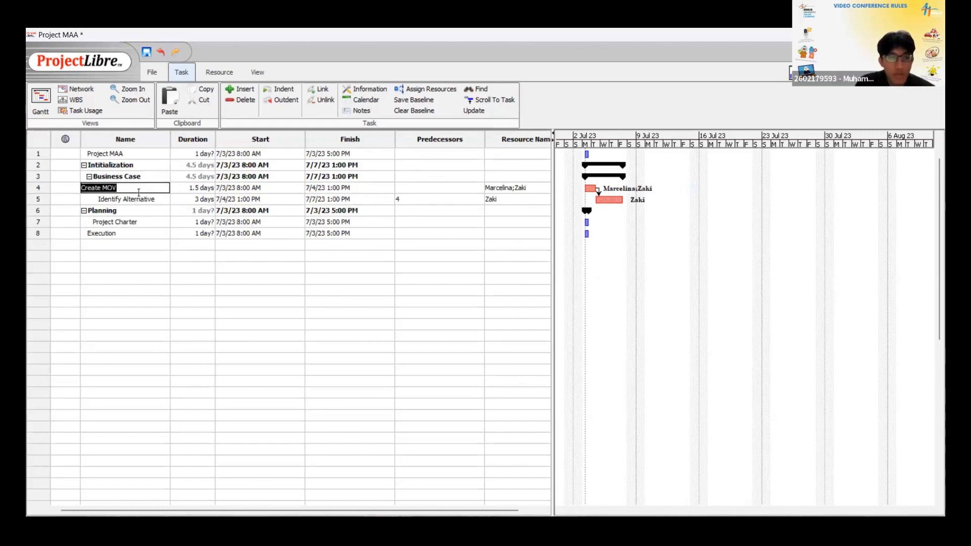
double_click(163, 221)
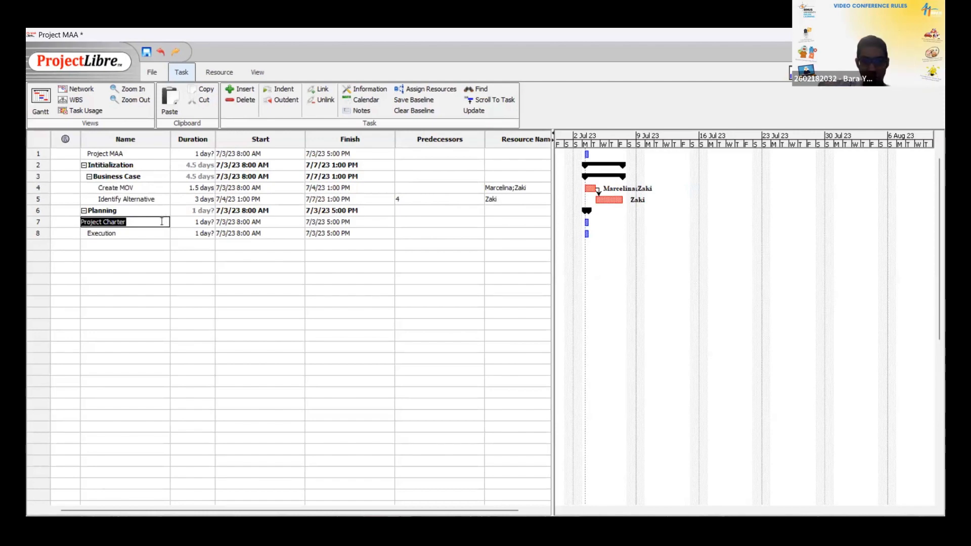
double_click(517, 190)
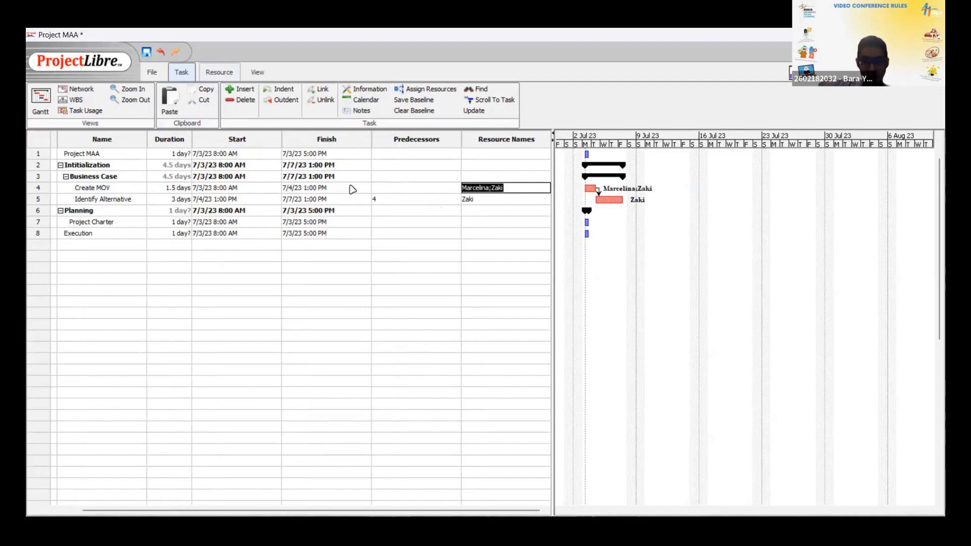
left_click(471, 225)
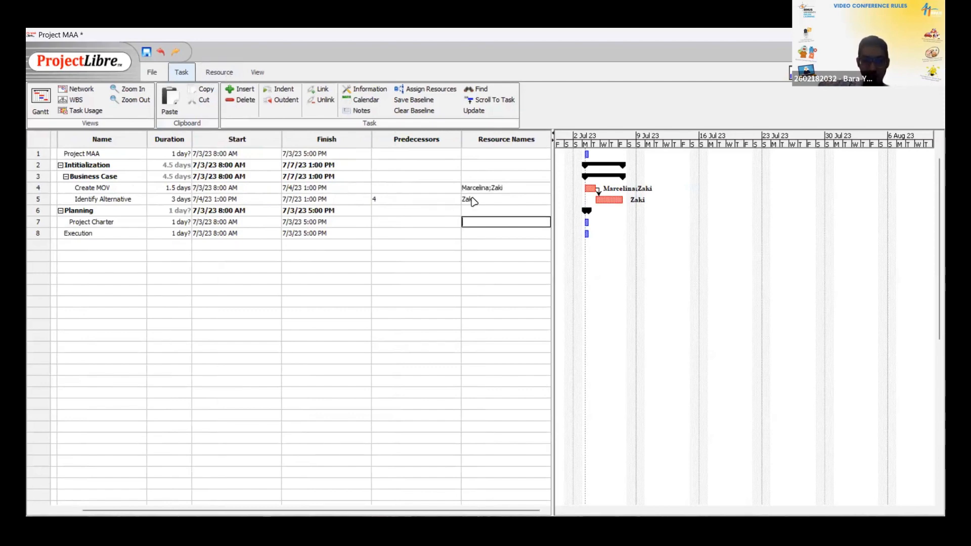
left_click(472, 199)
left_click_drag(347, 511, 249, 511)
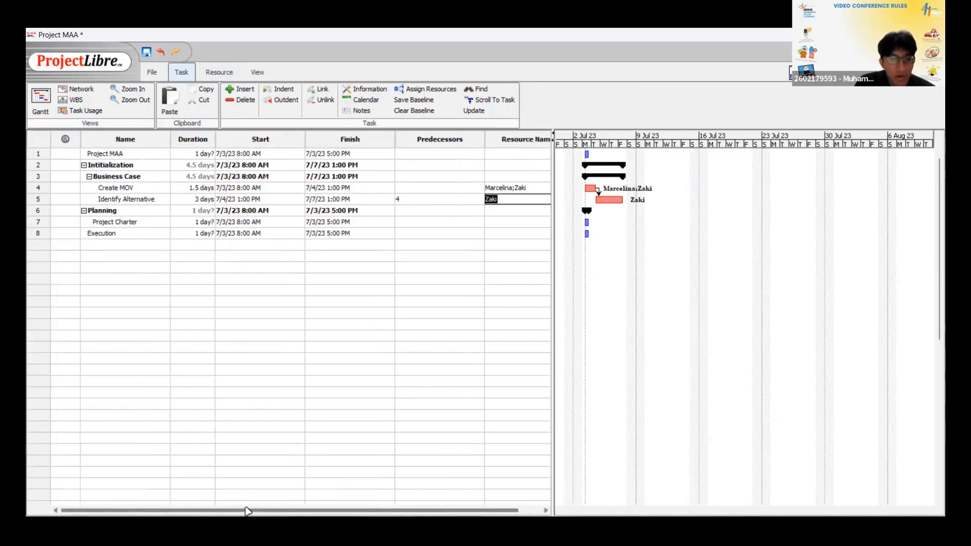
left_click(202, 278)
left_click_drag(328, 510, 188, 460)
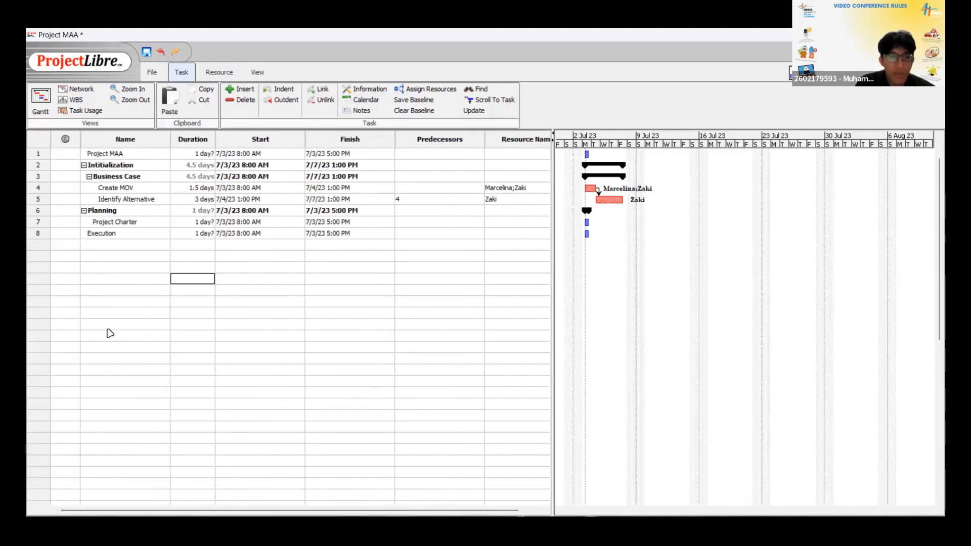
left_click(109, 325)
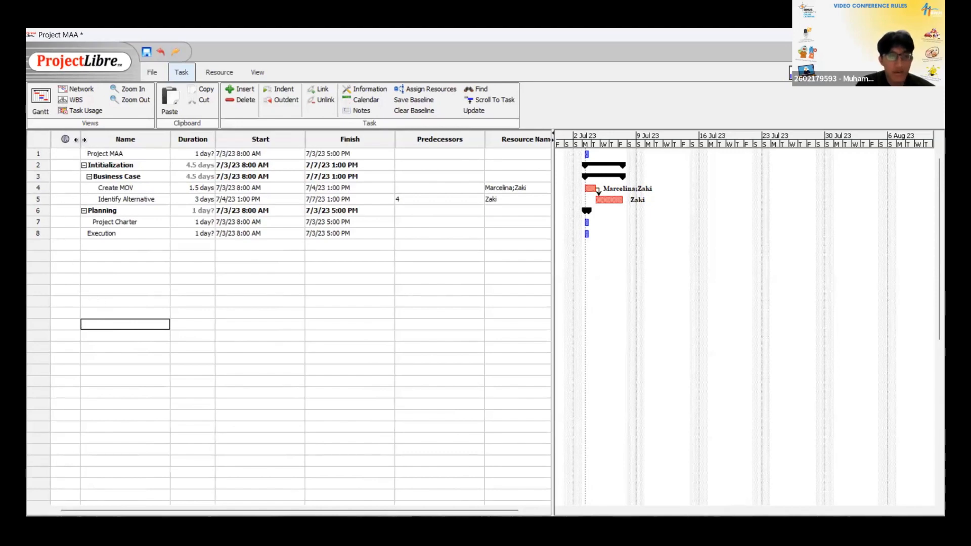
left_click(263, 244)
left_click(285, 267)
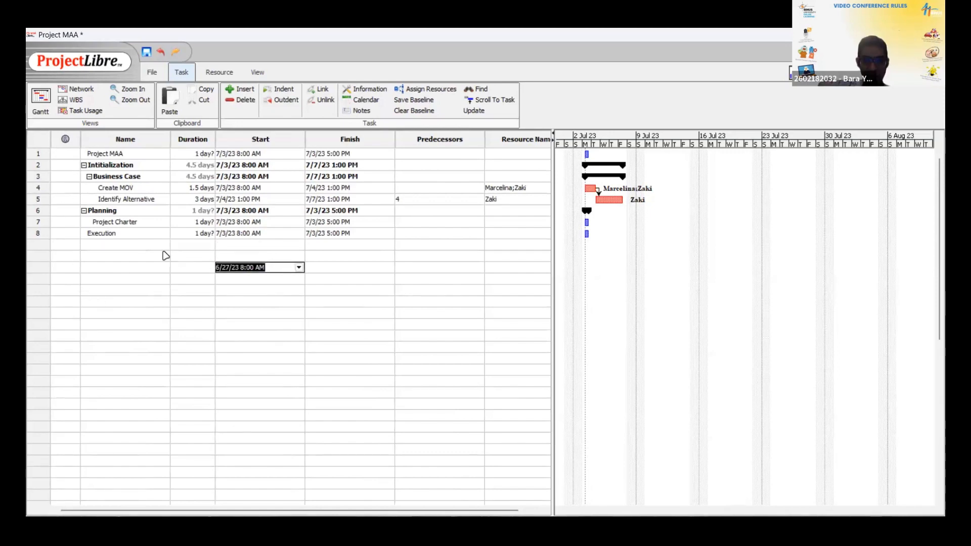
left_click(162, 246)
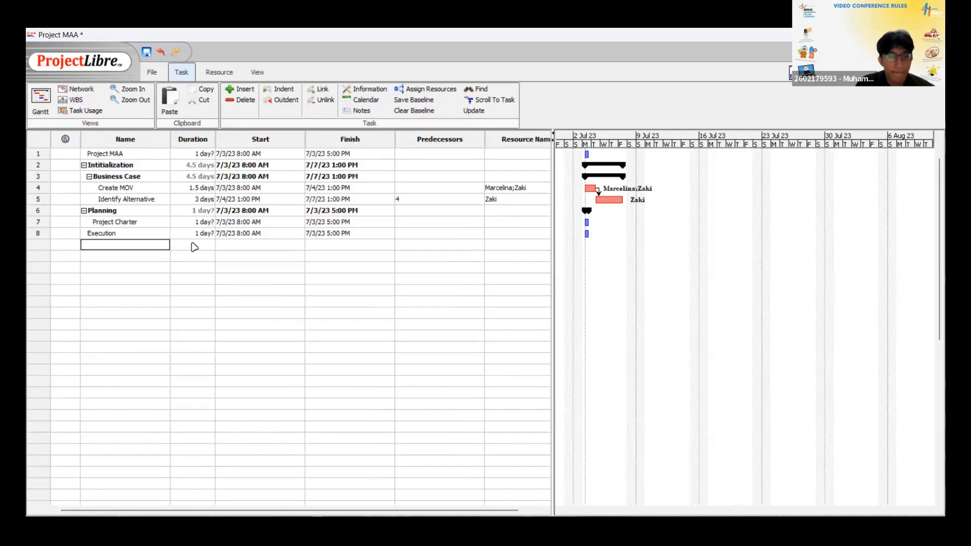
left_click(205, 270)
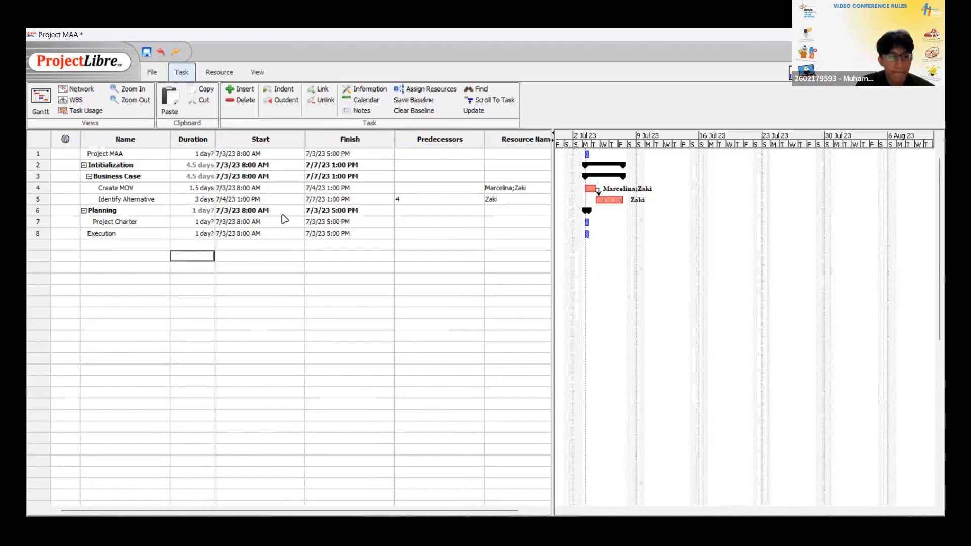
double_click(523, 198)
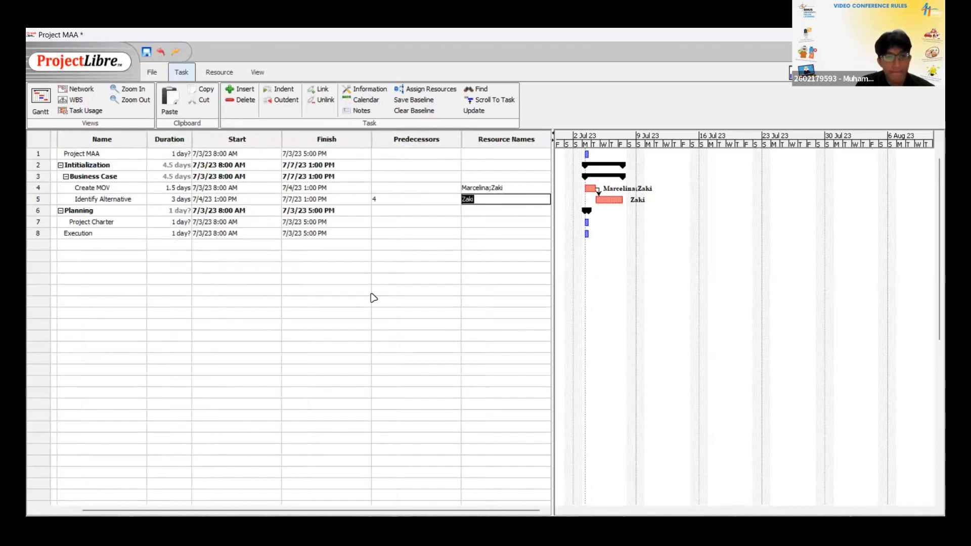
double_click(332, 279)
double_click(287, 303)
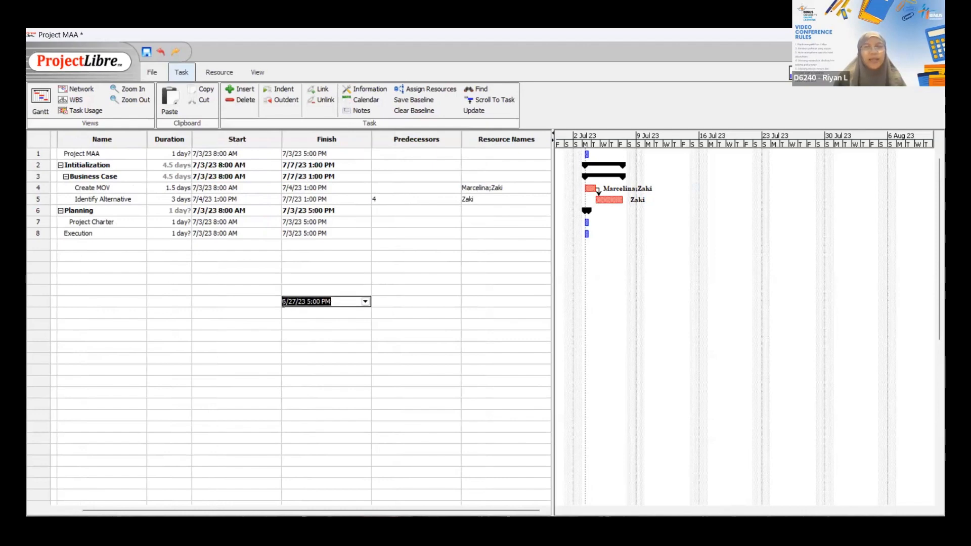
left_click(693, 111)
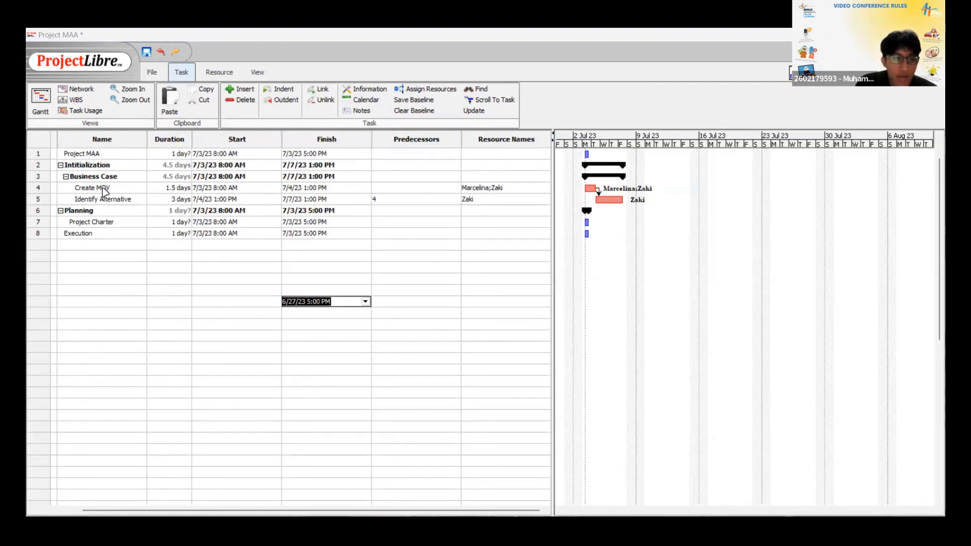
double_click(161, 223)
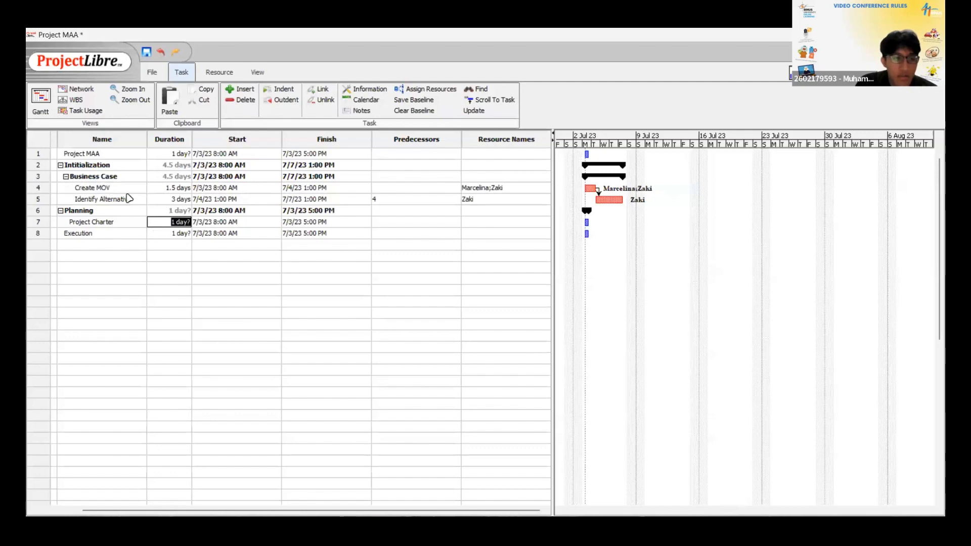
Step: Open the task information for Create MOV and review its assigned resources with their work hours and work contours
double_click(513, 190)
double_click(506, 199)
double_click(513, 189)
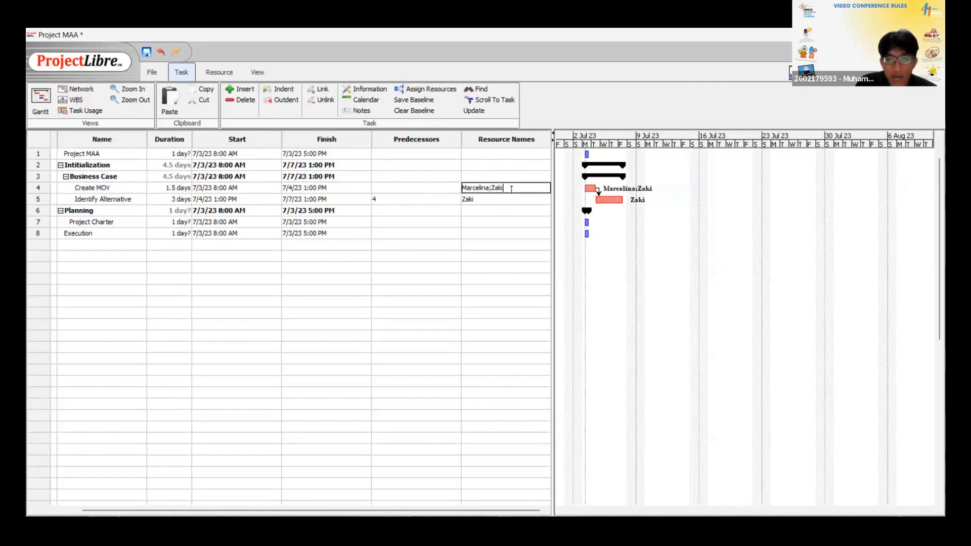
double_click(112, 190)
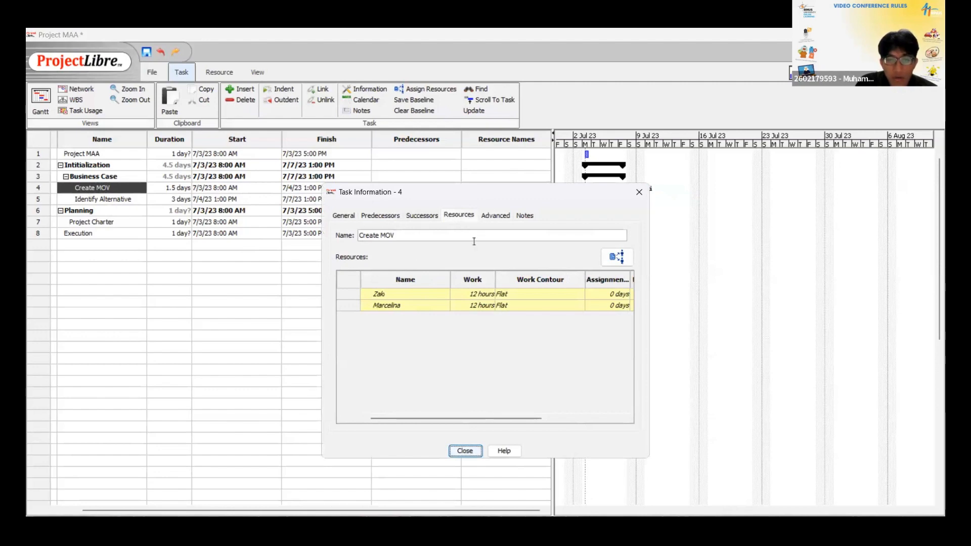
double_click(433, 295)
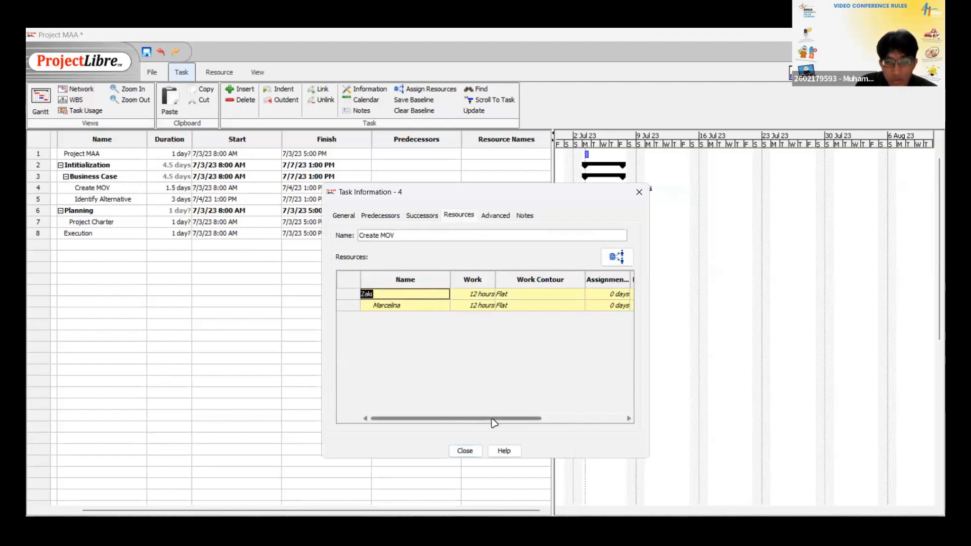
left_click_drag(494, 423, 399, 249)
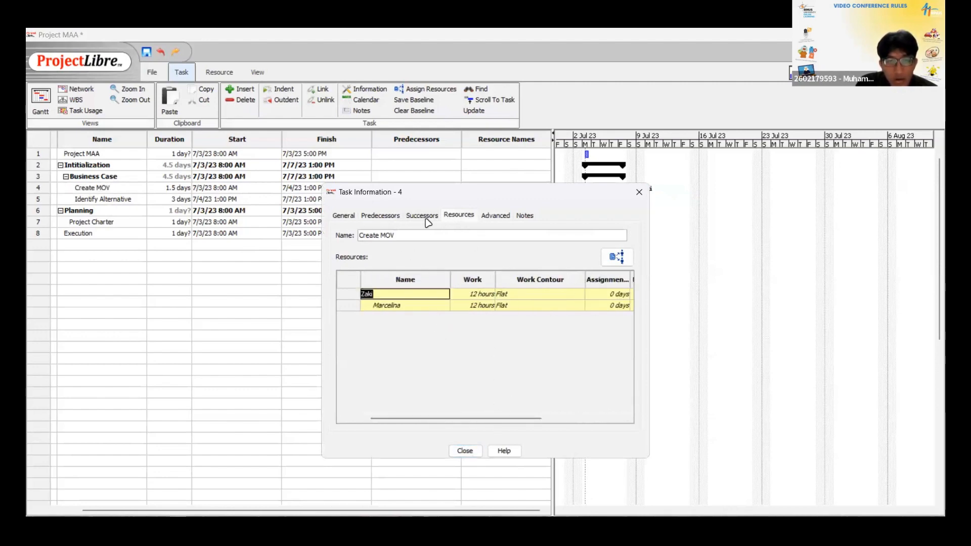
left_click(381, 216)
left_click(421, 216)
left_click(458, 215)
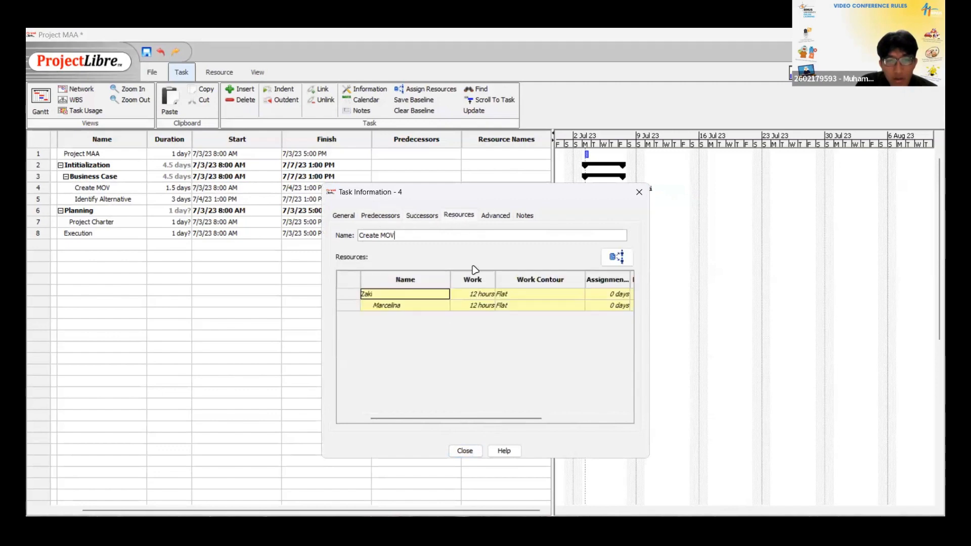
double_click(487, 295)
double_click(511, 296)
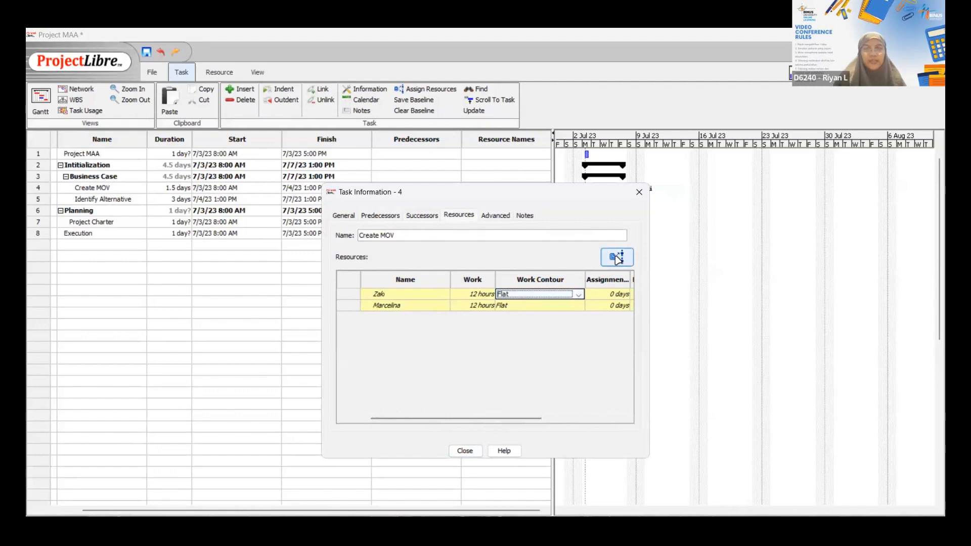
Step: Open resource assignment from Create MOV's task information and examine the available resources alongside those already assigned
left_click(616, 262)
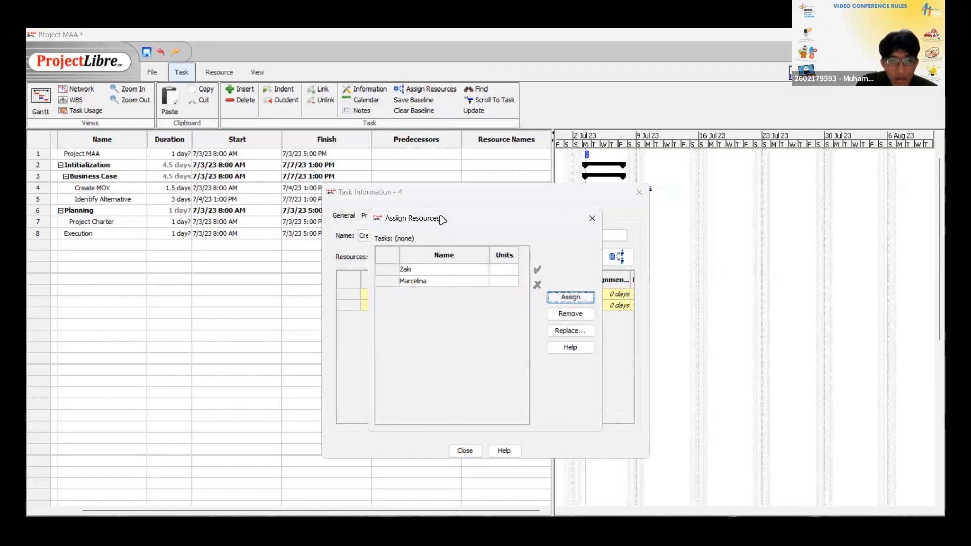
left_click_drag(431, 196, 343, 204)
left_click_drag(483, 224, 614, 201)
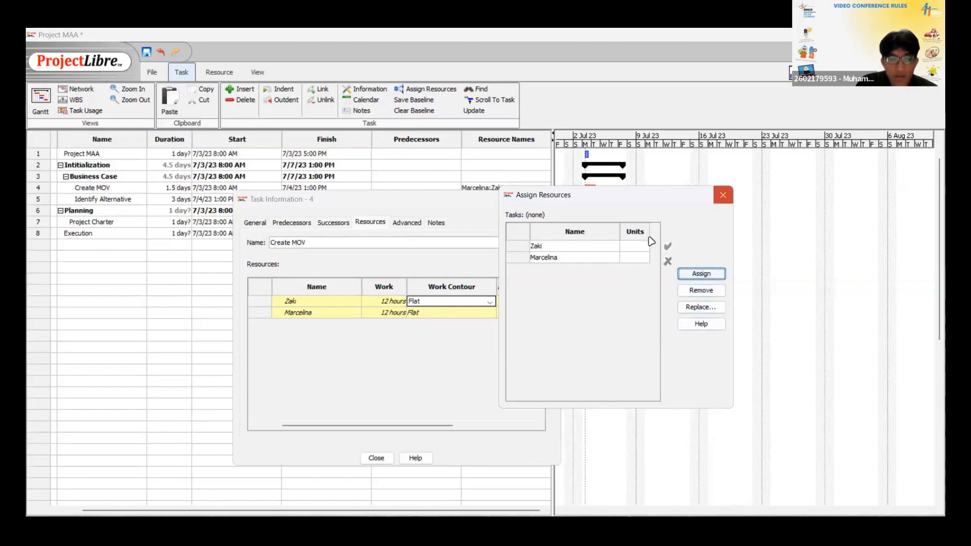
left_click(526, 258)
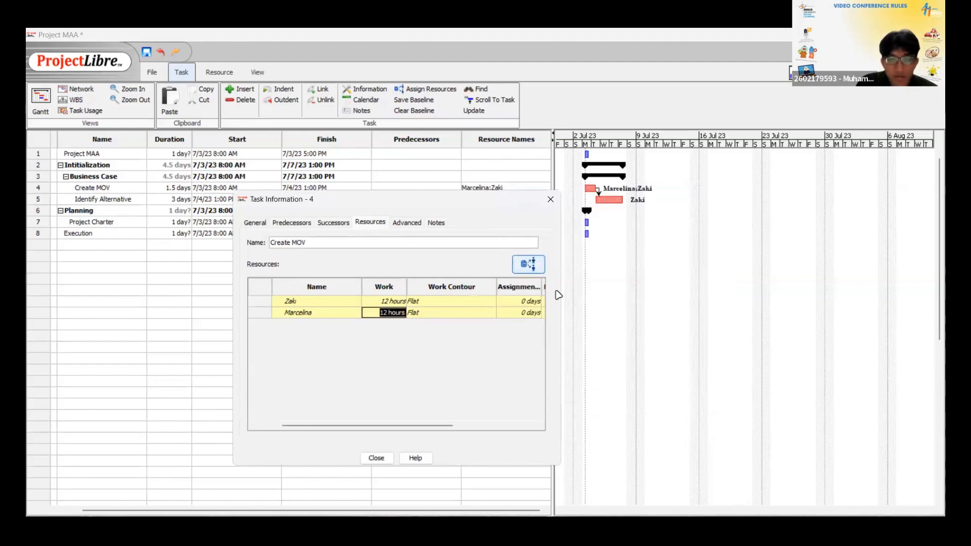
left_click(563, 314)
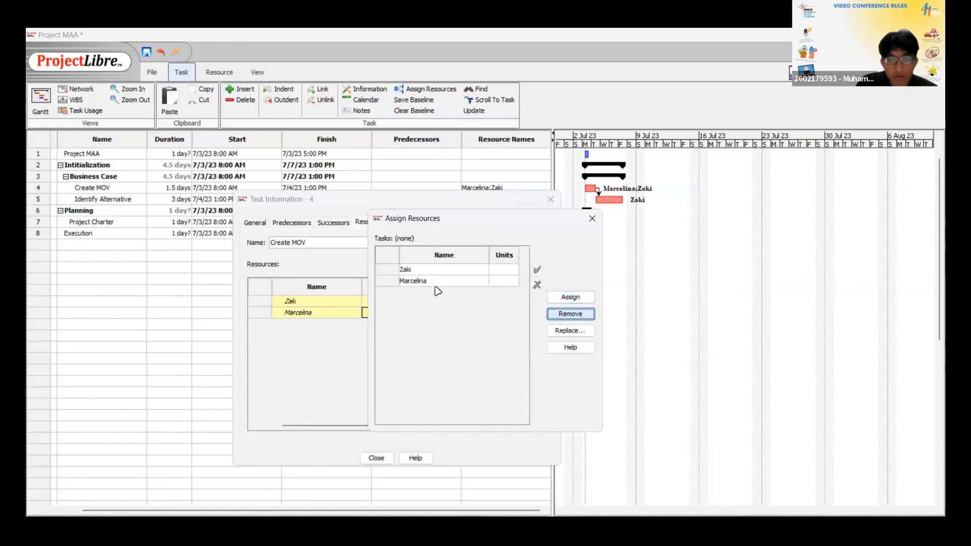
left_click(357, 320)
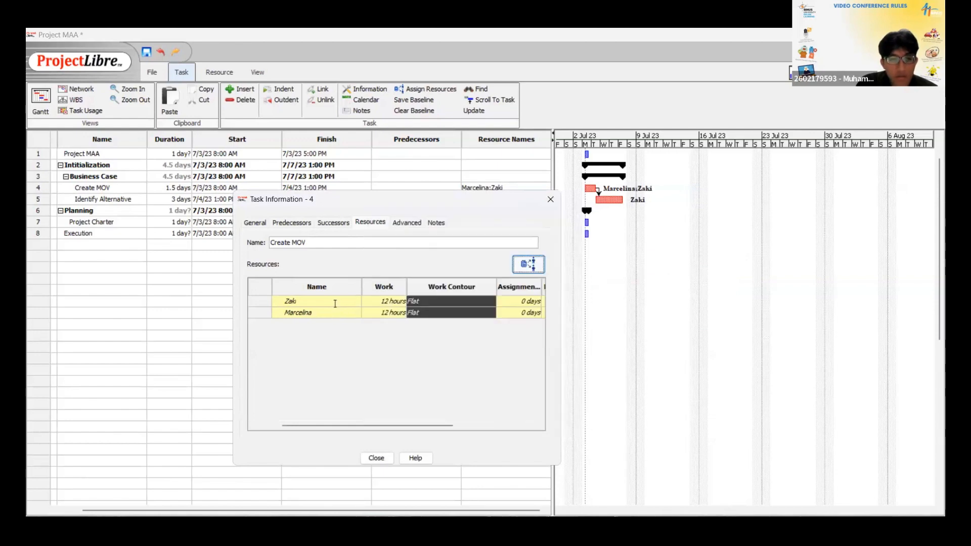
Step: Try to replace the first resource assigned to Create MOV, and close the resource assignment and task information windows
left_click(334, 304)
left_click(332, 313)
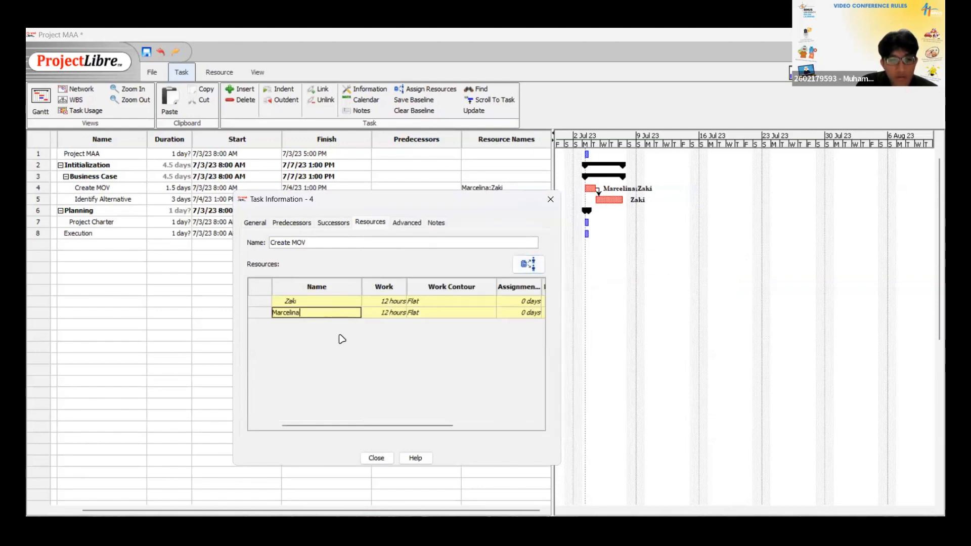
left_click(330, 305)
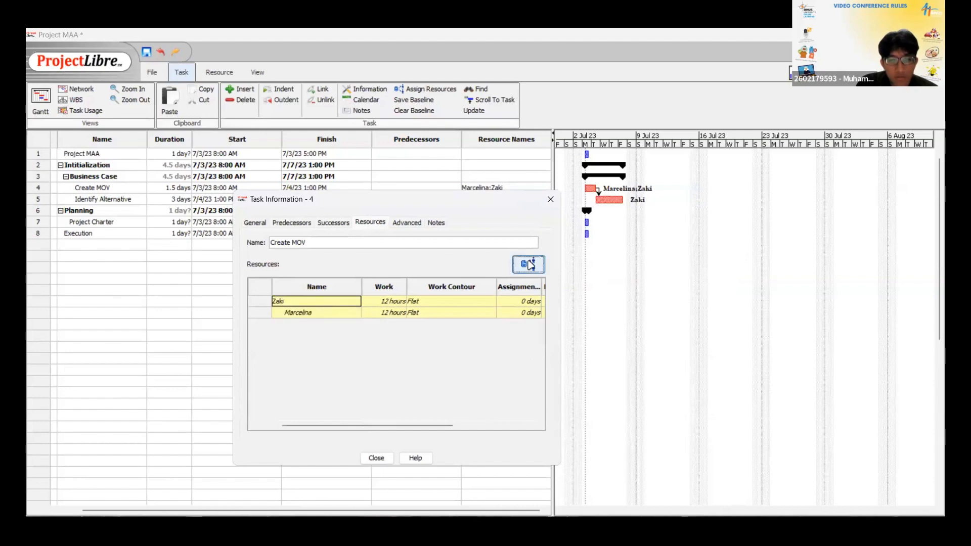
left_click(530, 265)
left_click(570, 333)
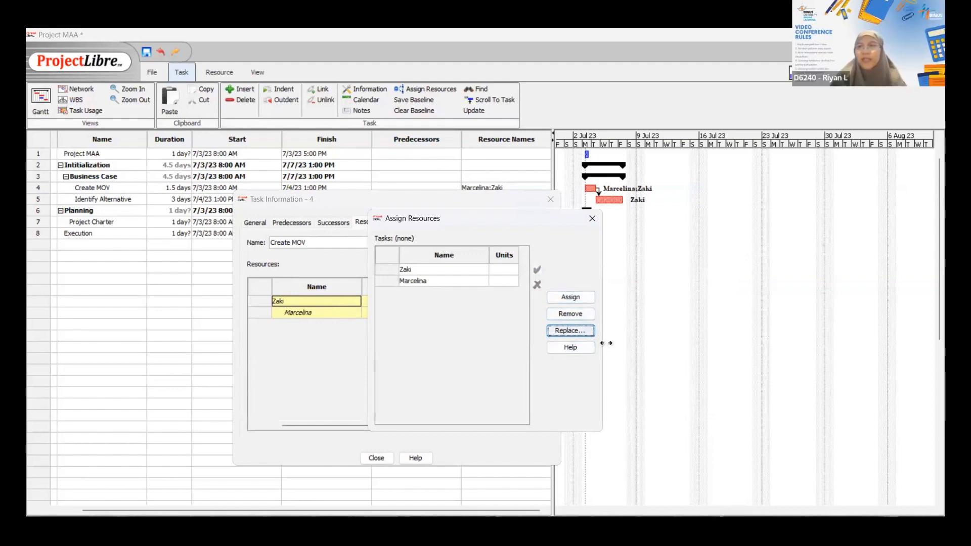
left_click_drag(606, 343, 705, 343)
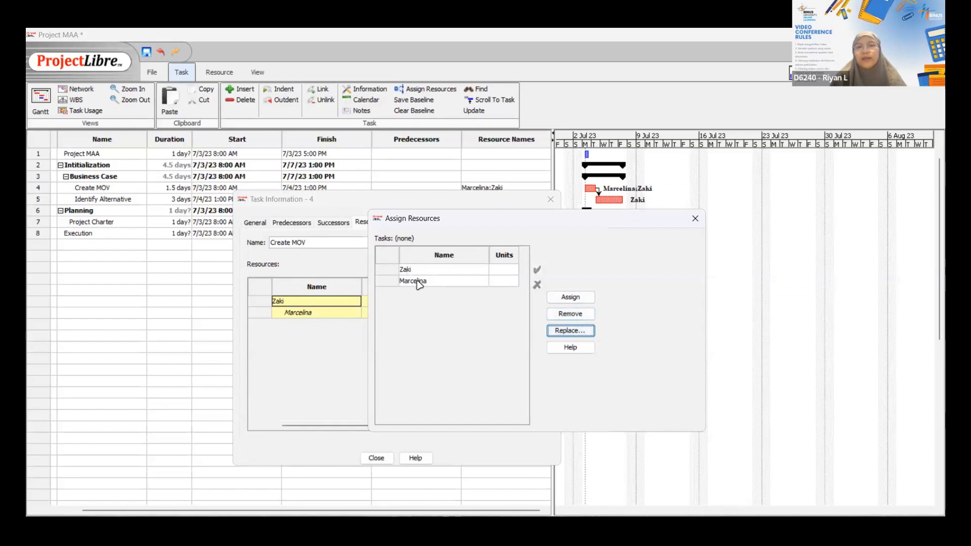
left_click(696, 218)
left_click(383, 458)
Step: Check the resource assigned to Identify Alternative in its task information, and widen the task table beside the Gantt chart
double_click(483, 206)
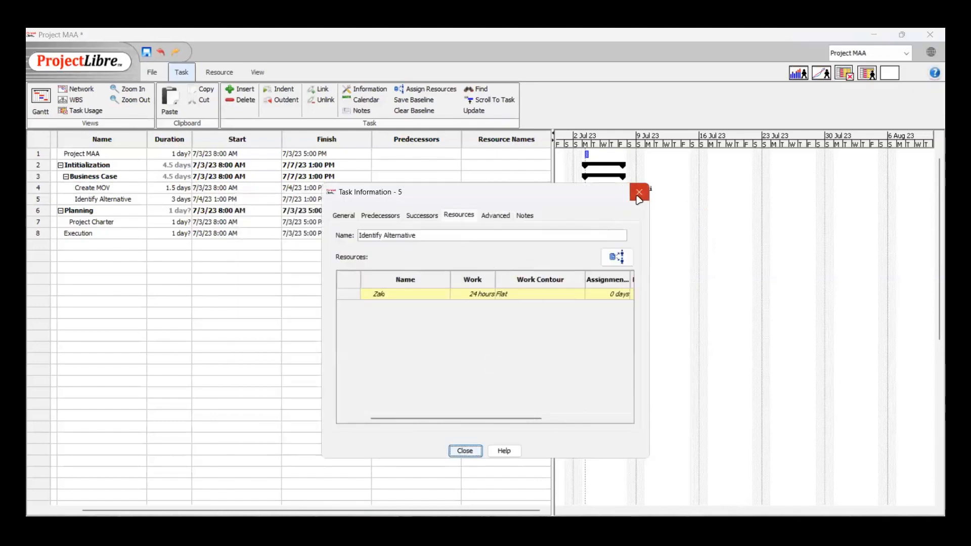
left_click(638, 193)
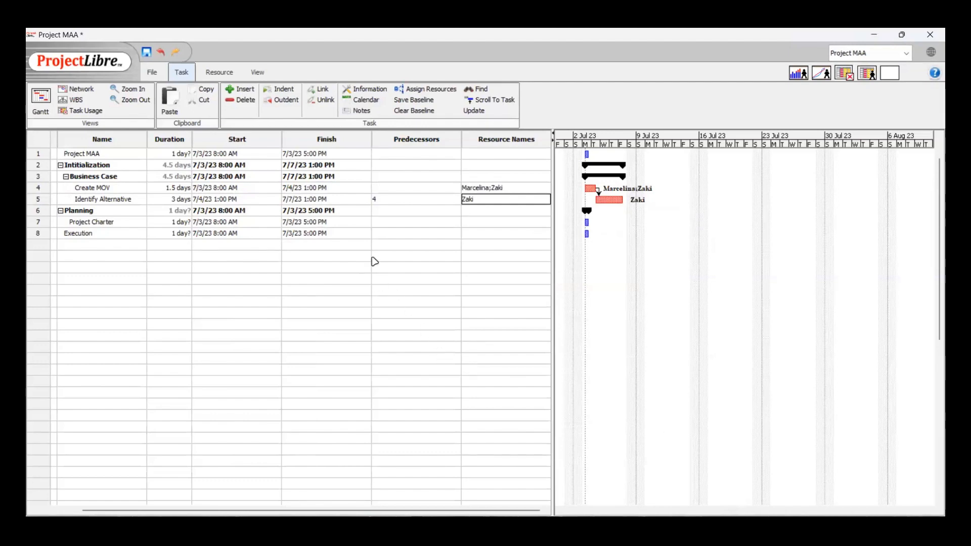
left_click_drag(553, 263, 670, 268)
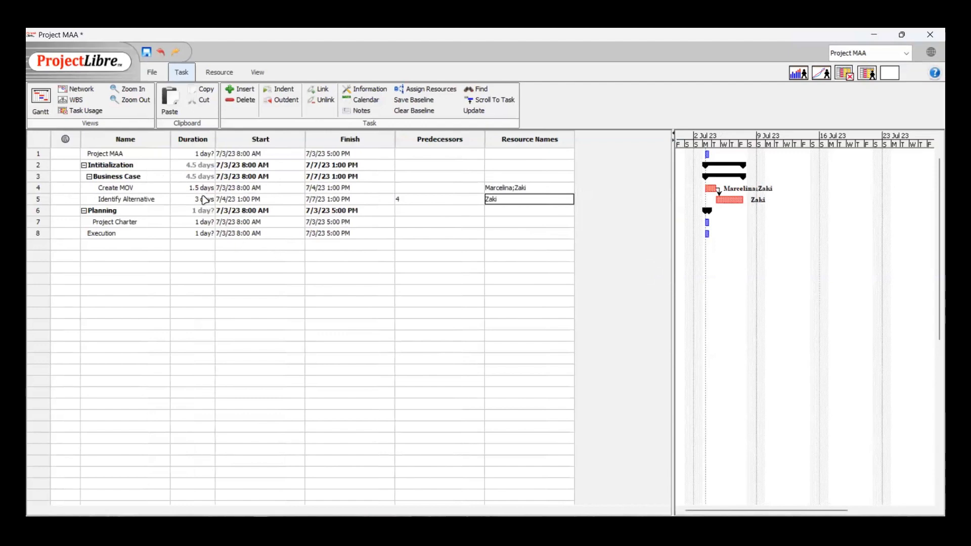
Step: Examine the durations of the Project MAA, Create MOV, Identify Alternative, Project Charter and Execution tasks
left_click(205, 211)
left_click(204, 231)
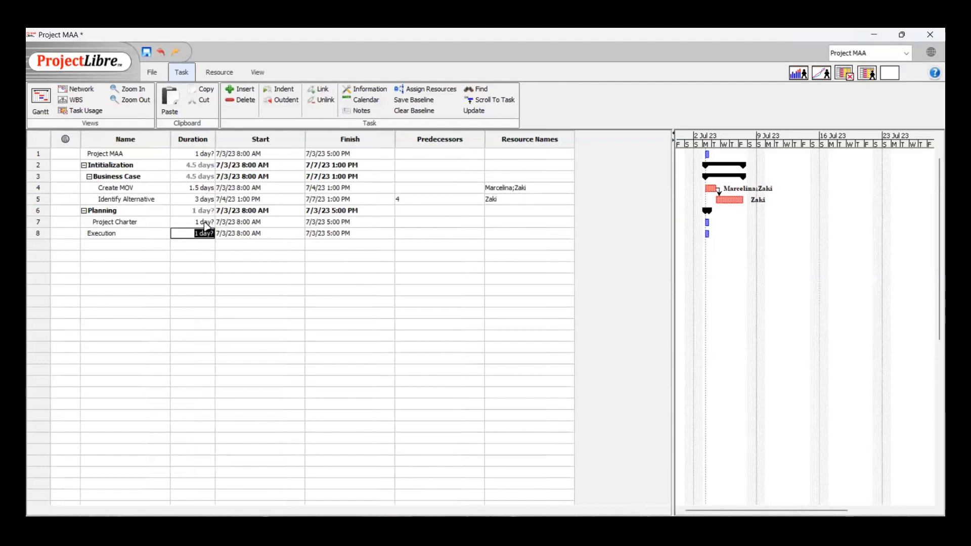
double_click(204, 222)
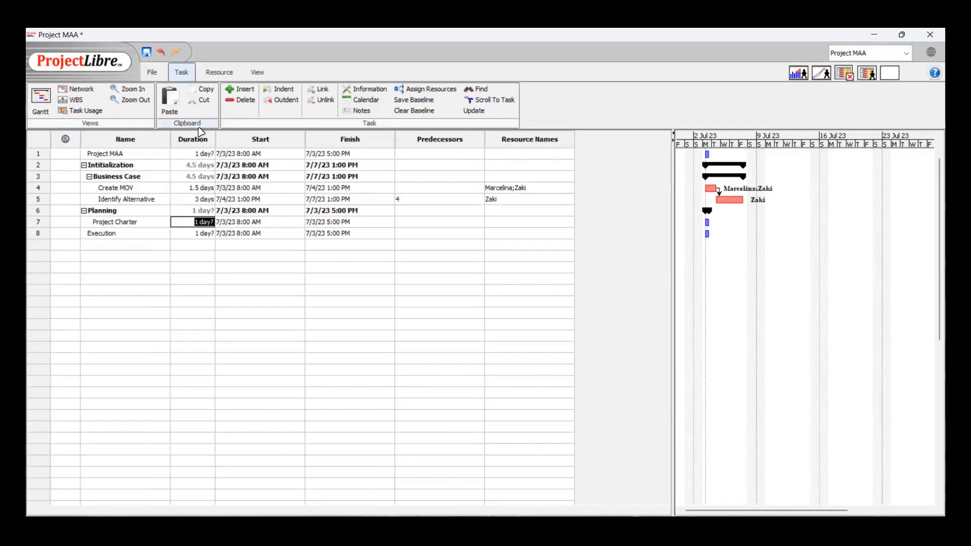
left_click(200, 201)
left_click(240, 279)
left_click(201, 201)
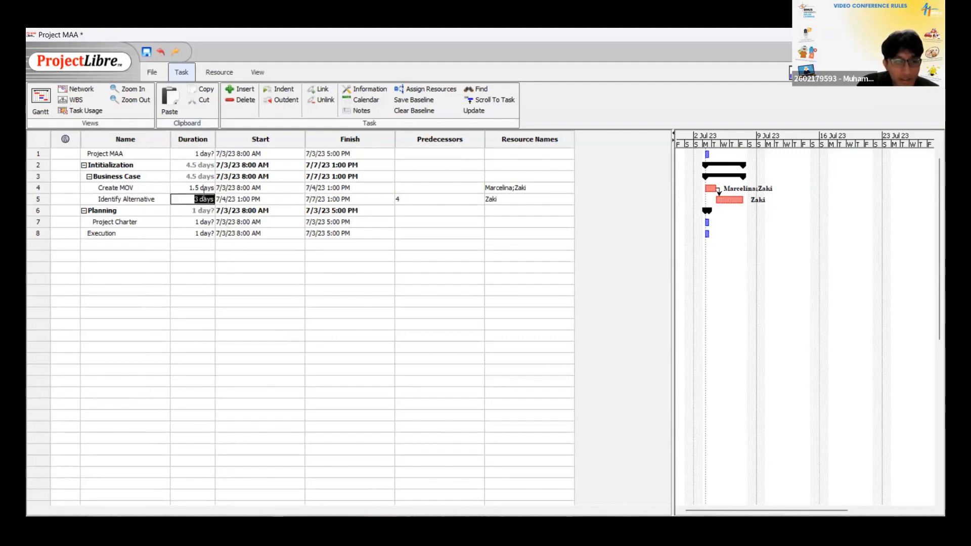
double_click(196, 187)
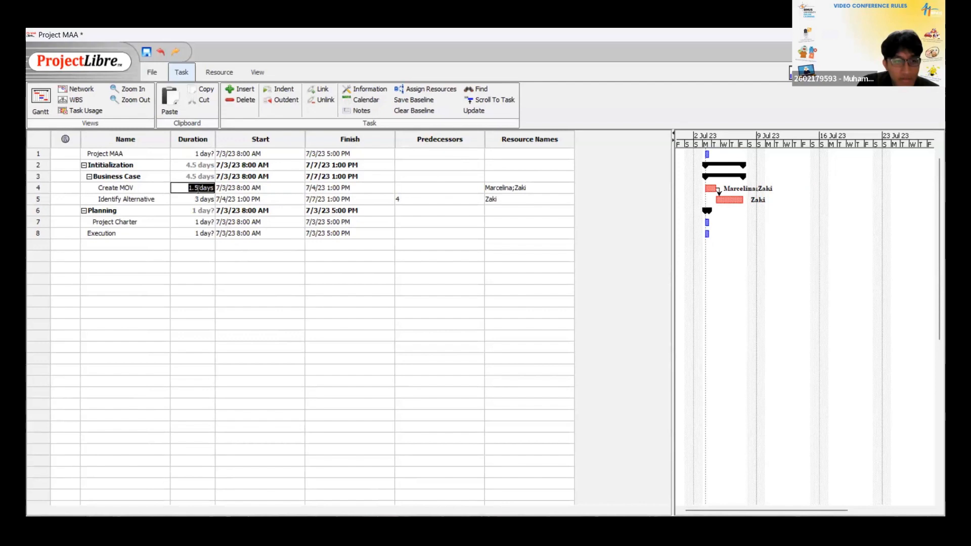
double_click(207, 155)
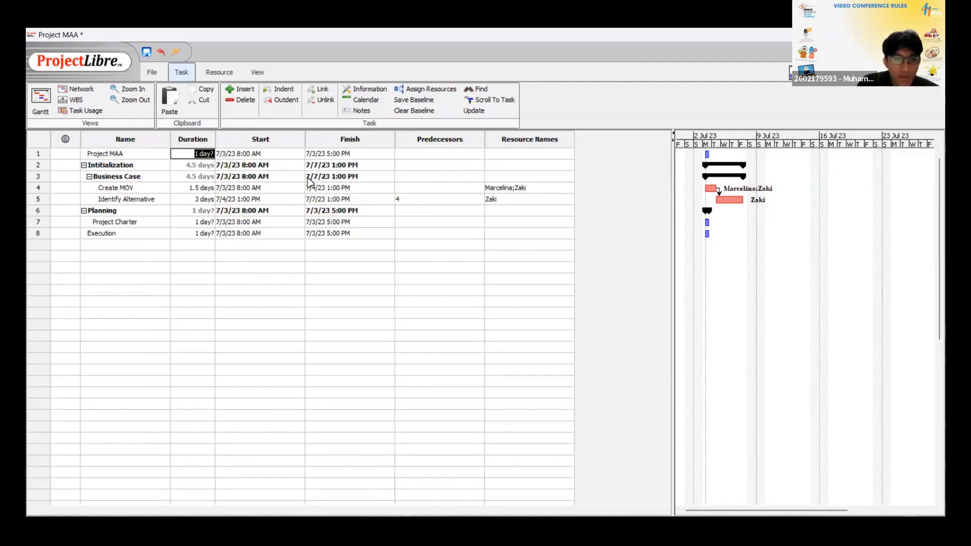
Step: Open the Standard working calendar and select 27 June 2023 to examine its working hours
left_click(276, 166)
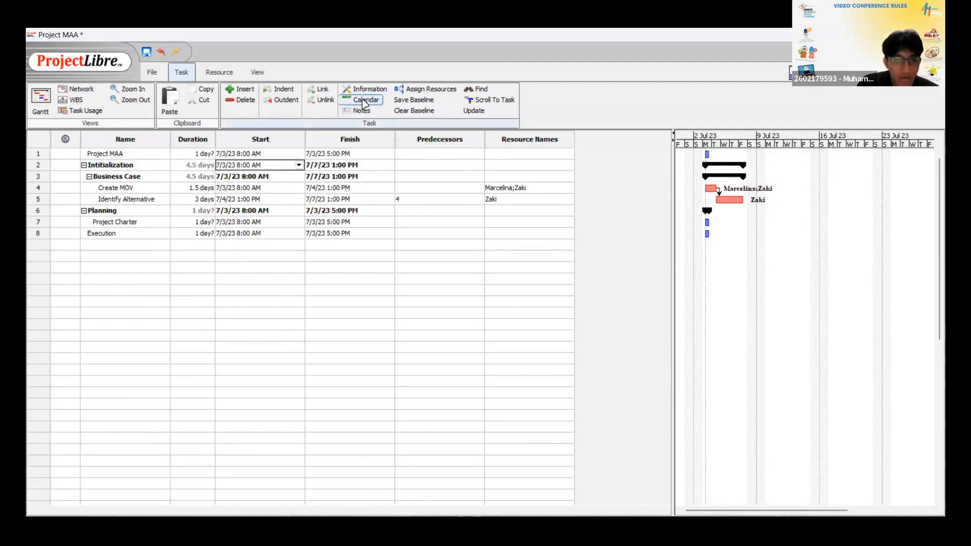
left_click(364, 101)
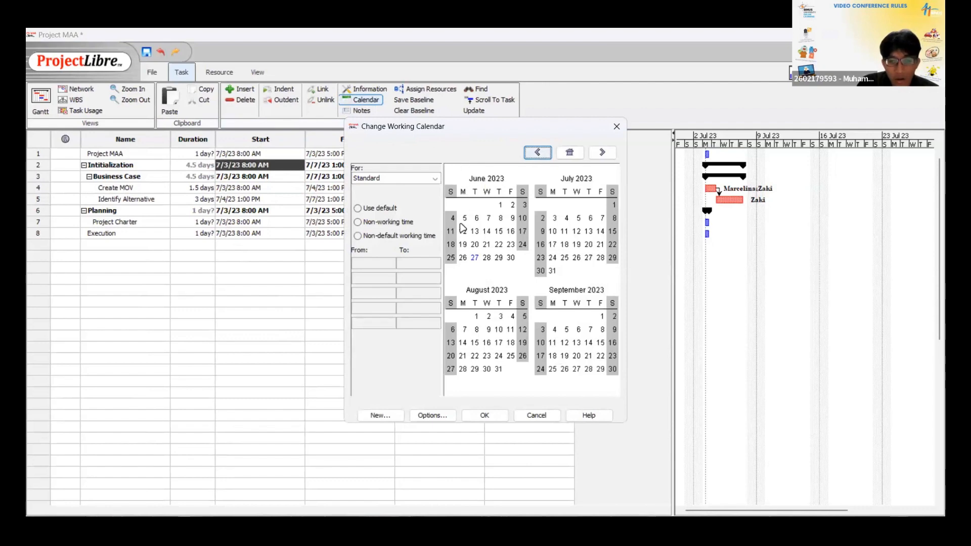
left_click(475, 258)
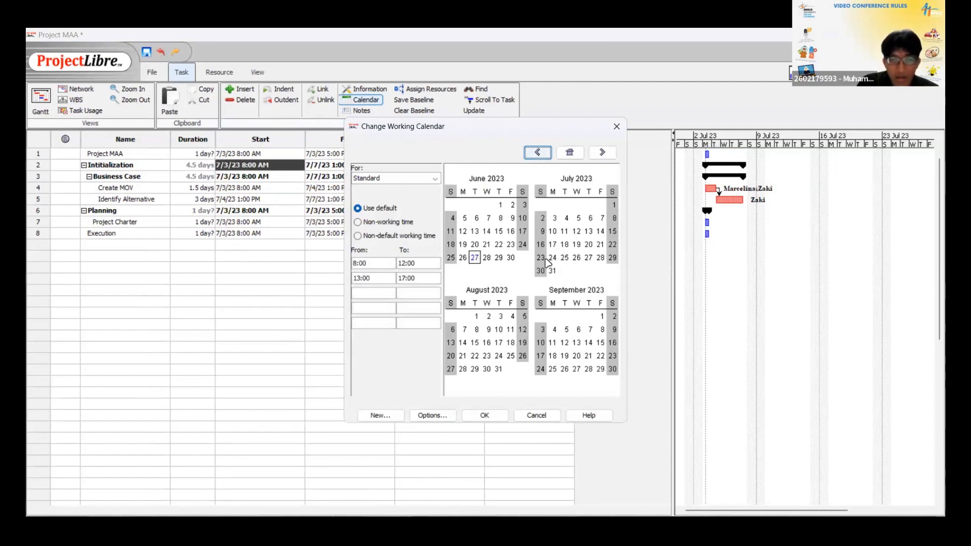
left_click(371, 263)
left_click(378, 278)
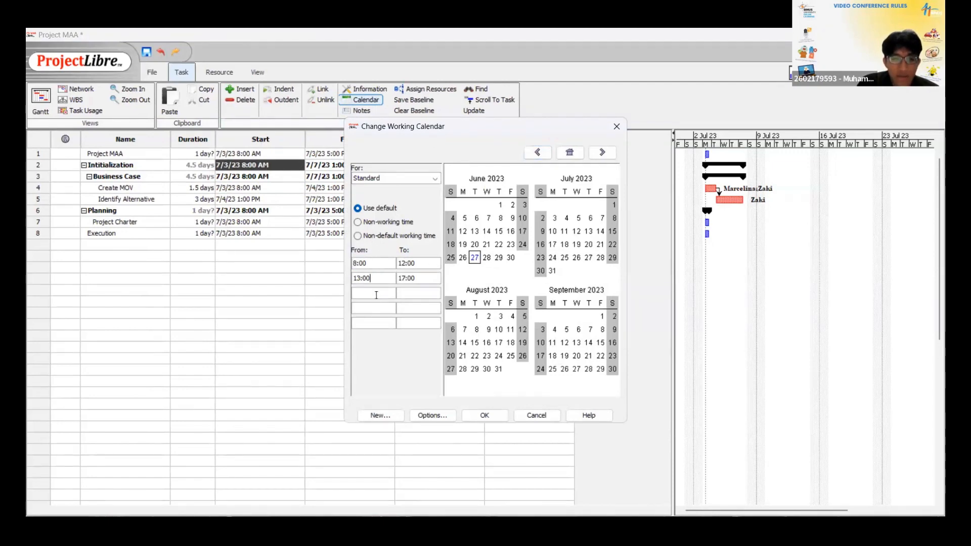
left_click(376, 294)
double_click(363, 265)
left_click_drag(426, 264, 374, 281)
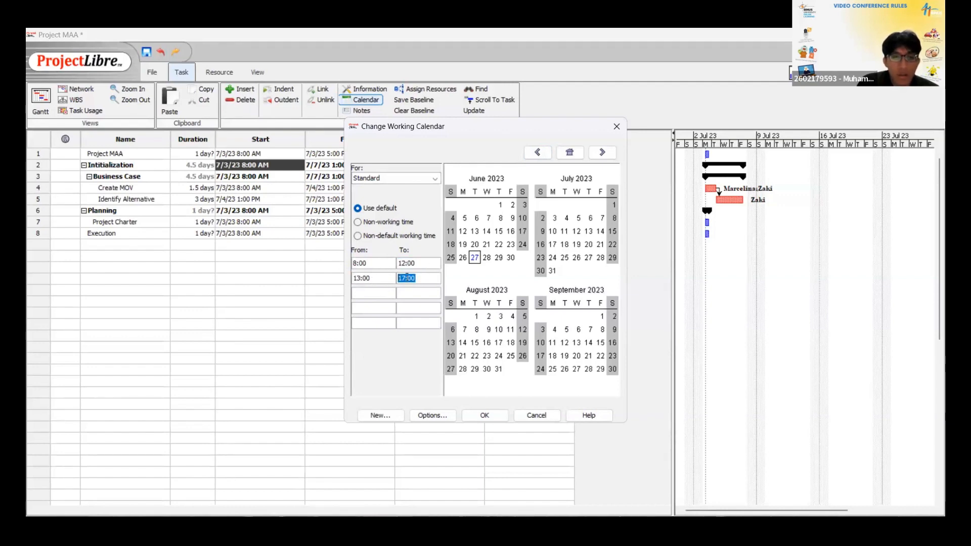
Step: Set the end of the afternoon working period on 27 June 2023 to 18:00 in the Standard calendar
left_click(405, 277)
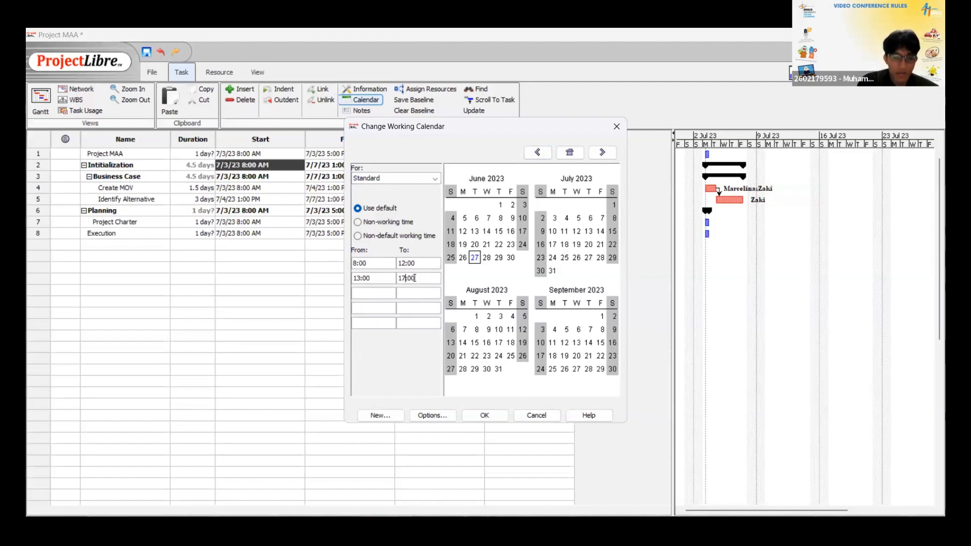
type("8")
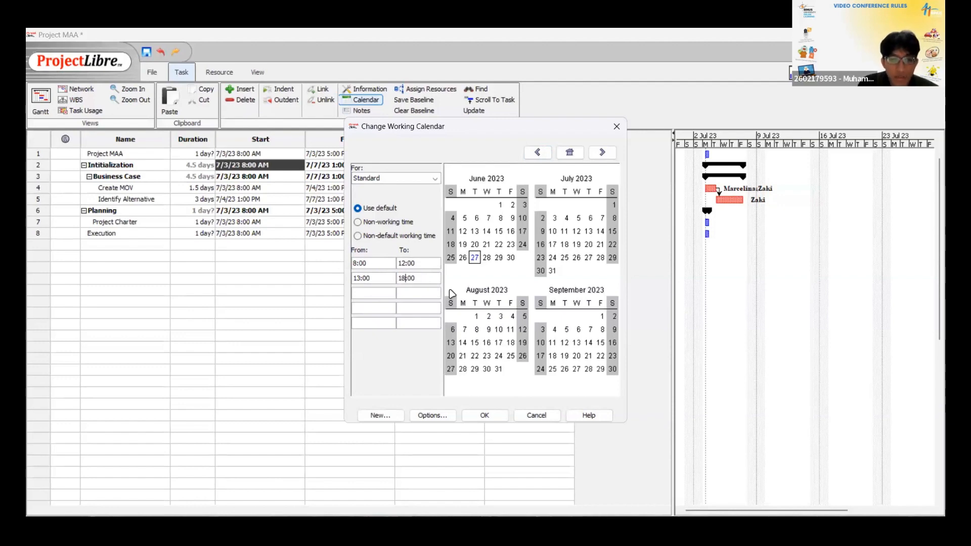
key("BackSpace")
type("7")
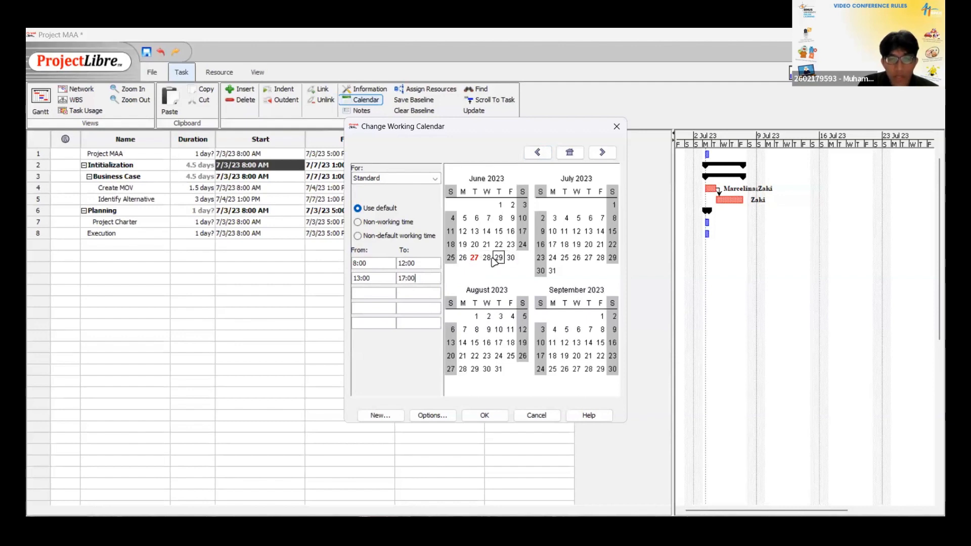
left_click(474, 257)
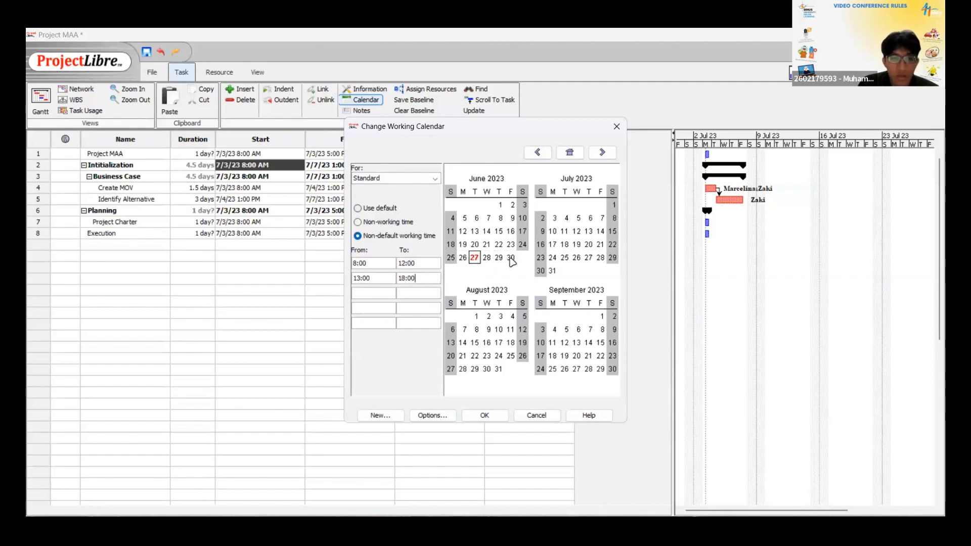
Step: Compare the working hours of 27 June, 28 June and 3 July 2023 in the Standard calendar
left_click(486, 257)
left_click(391, 180)
left_click(393, 189)
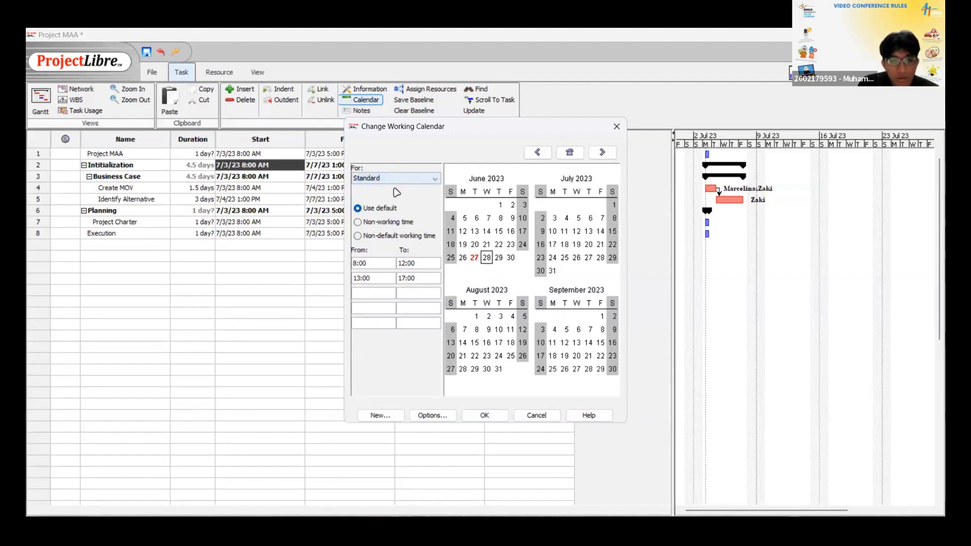
left_click(475, 257)
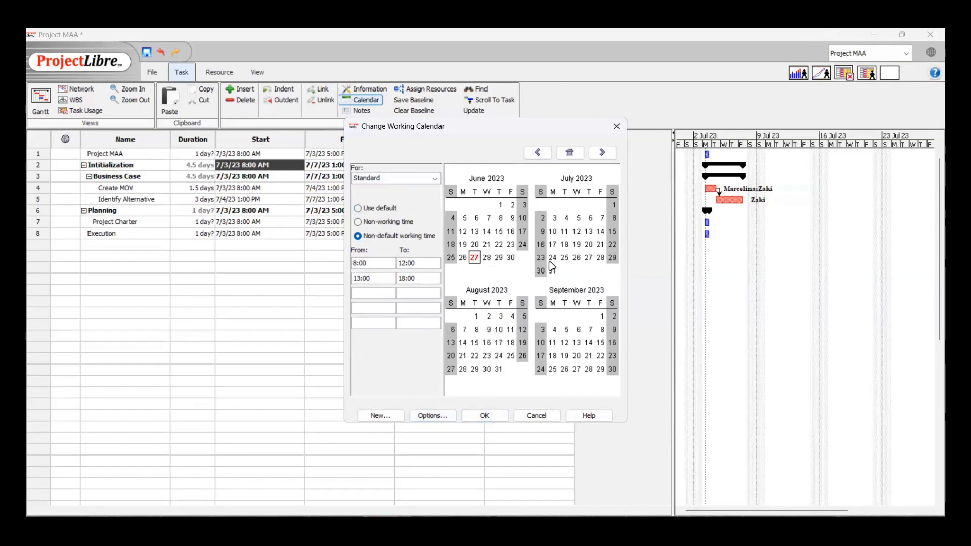
left_click(555, 218)
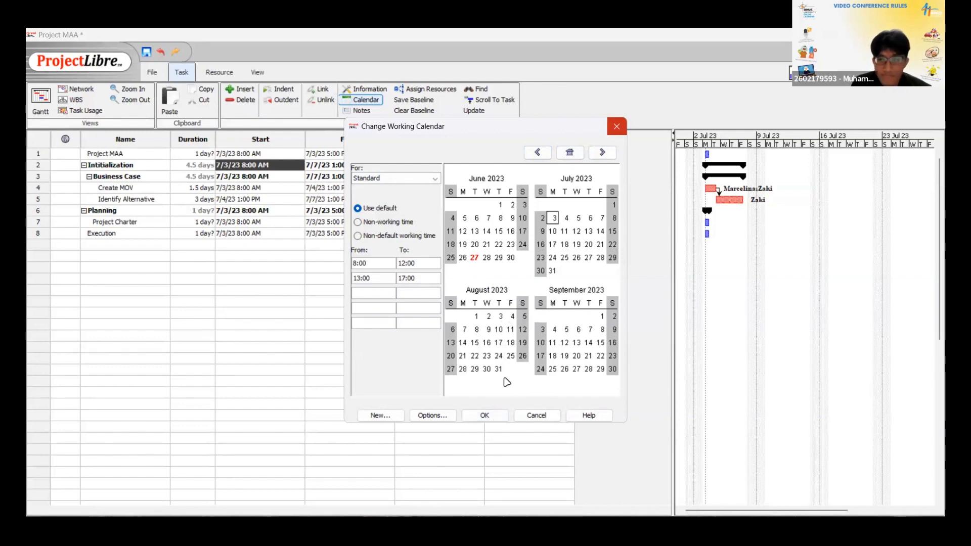
Step: Accept the Standard calendar settings and collapse the Intitialization and Planning phases in the task list
left_click(500, 420)
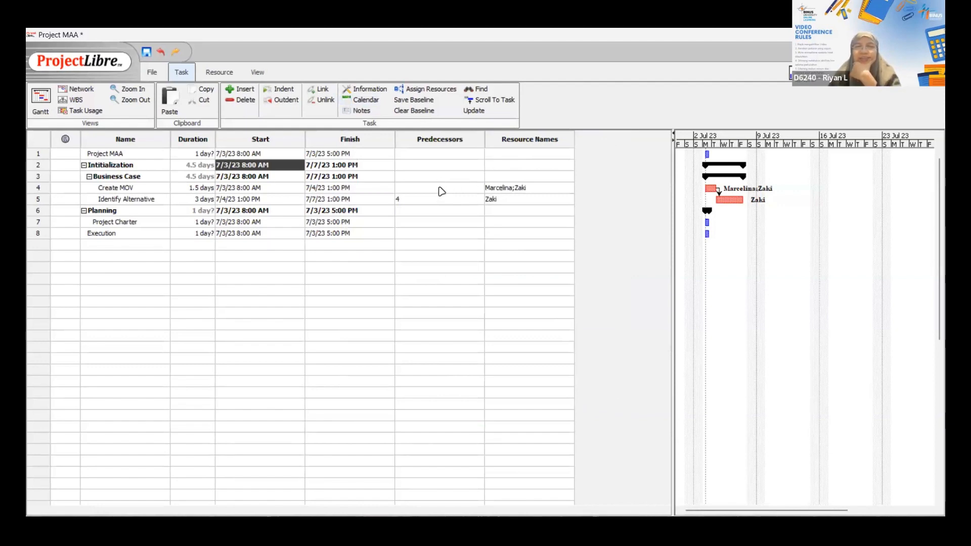
left_click(83, 165)
left_click(83, 175)
left_click(85, 188)
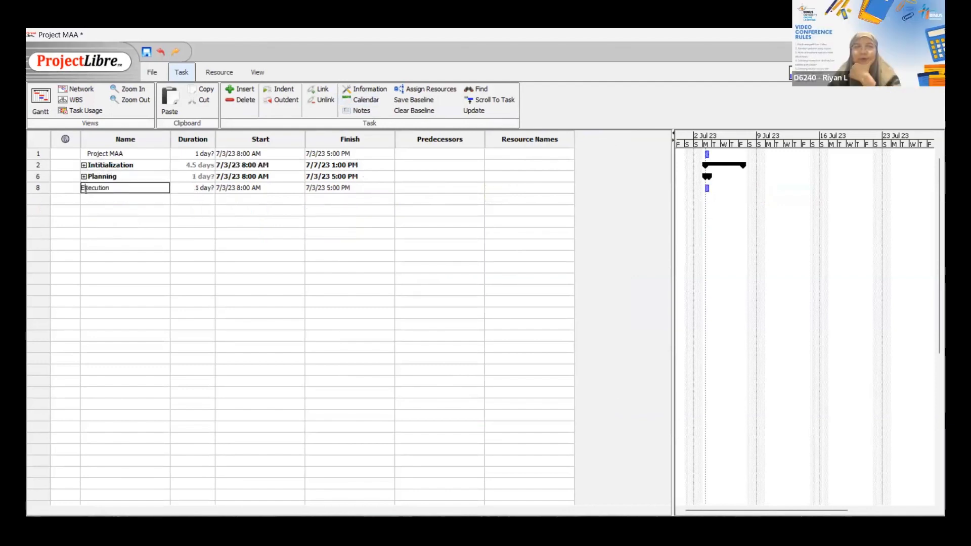
left_click(134, 208)
left_click(127, 197)
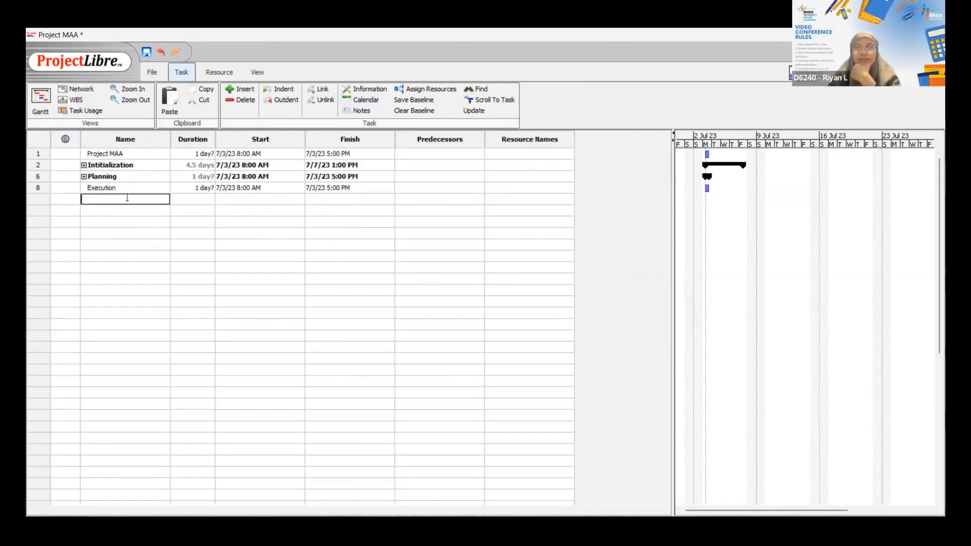
left_click(139, 210)
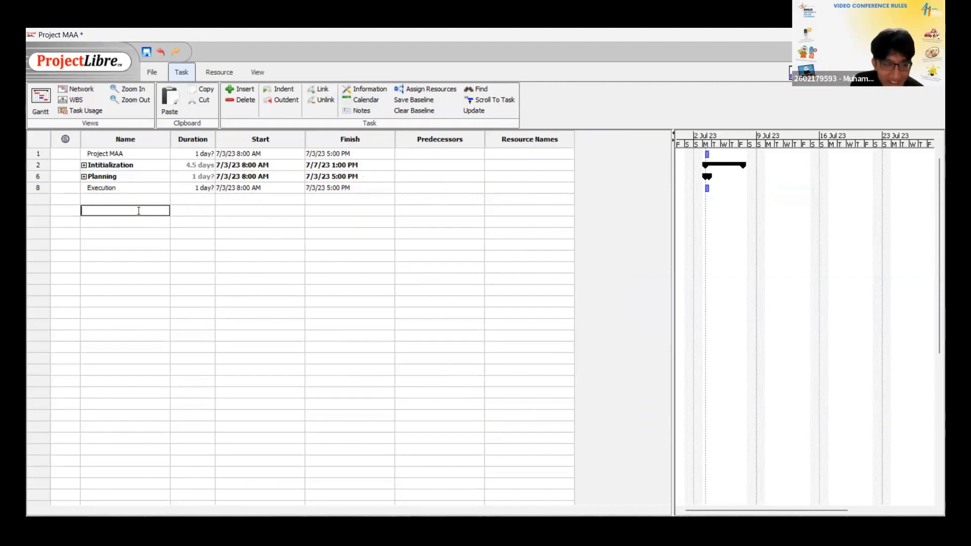
left_click(140, 200)
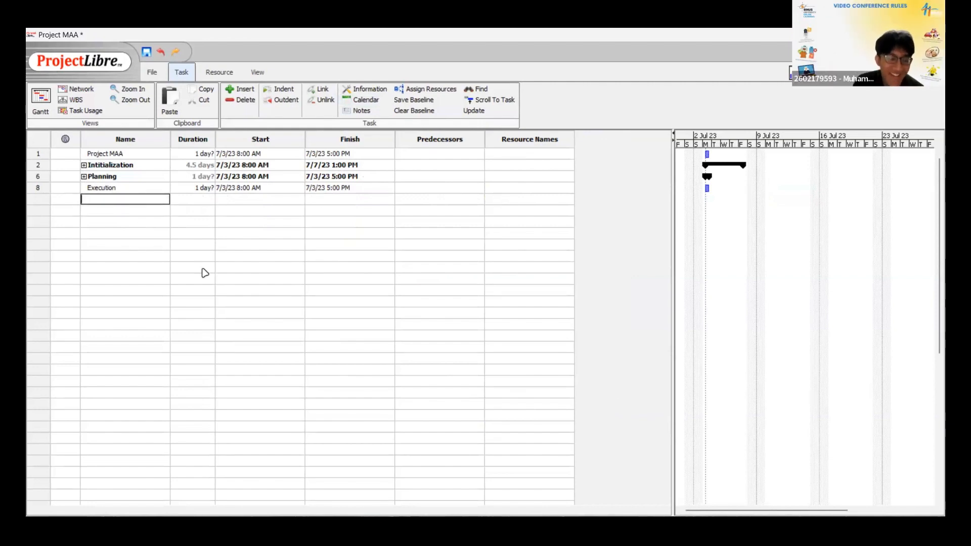
left_click(126, 210)
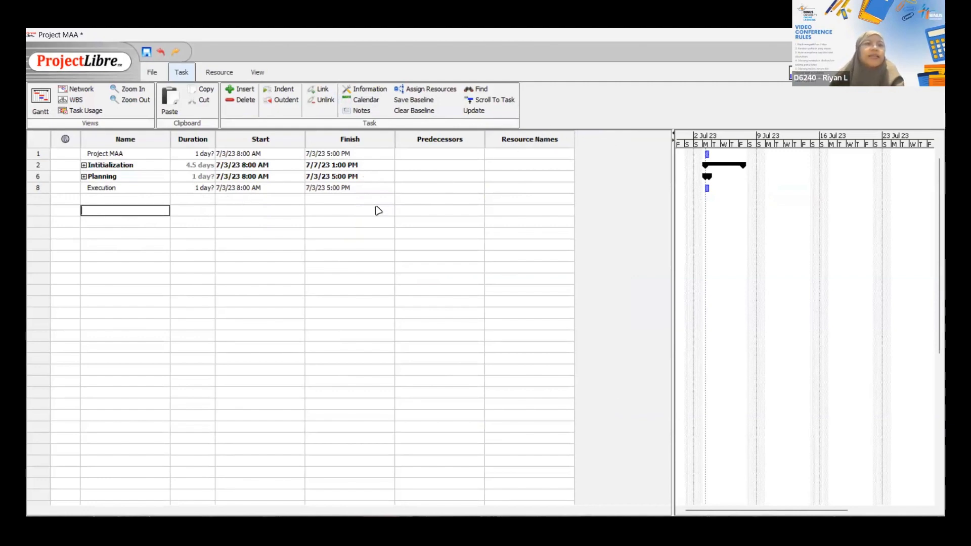
Step: Widen the Gantt chart area so that the task table ends after the Finish column
left_click(41, 101)
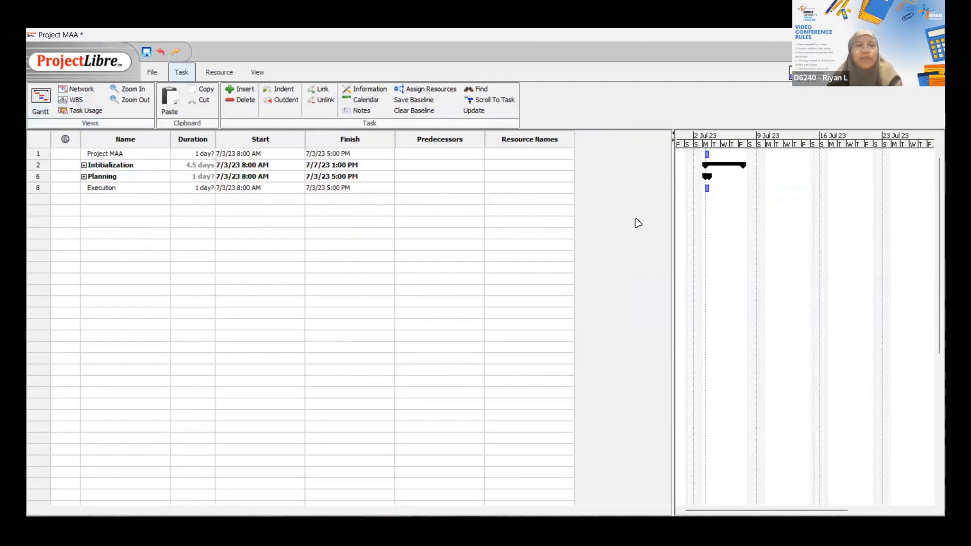
left_click_drag(673, 215, 393, 201)
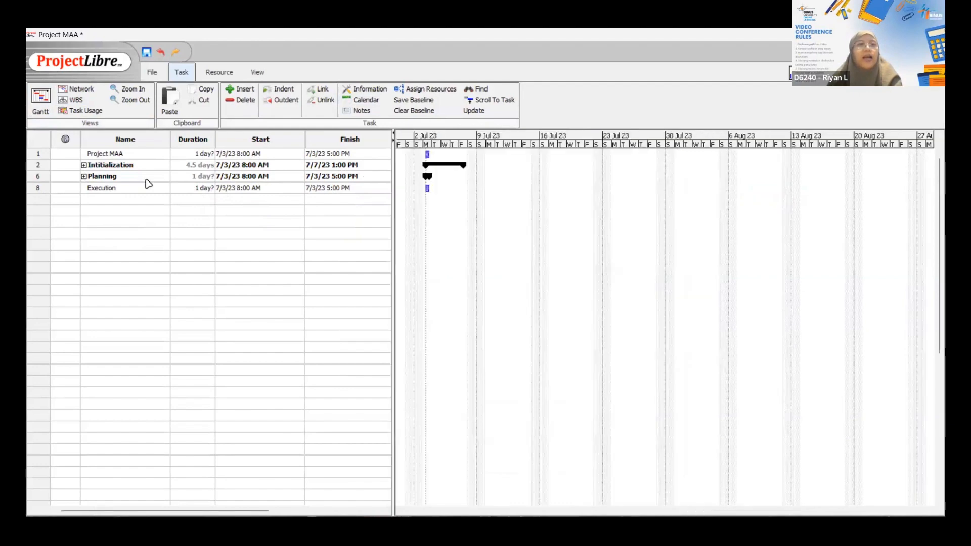
Step: Expand and collapse the Intitialization and Planning phases to examine their subtasks, leaving both phases collapsed
left_click(84, 164)
left_click(84, 210)
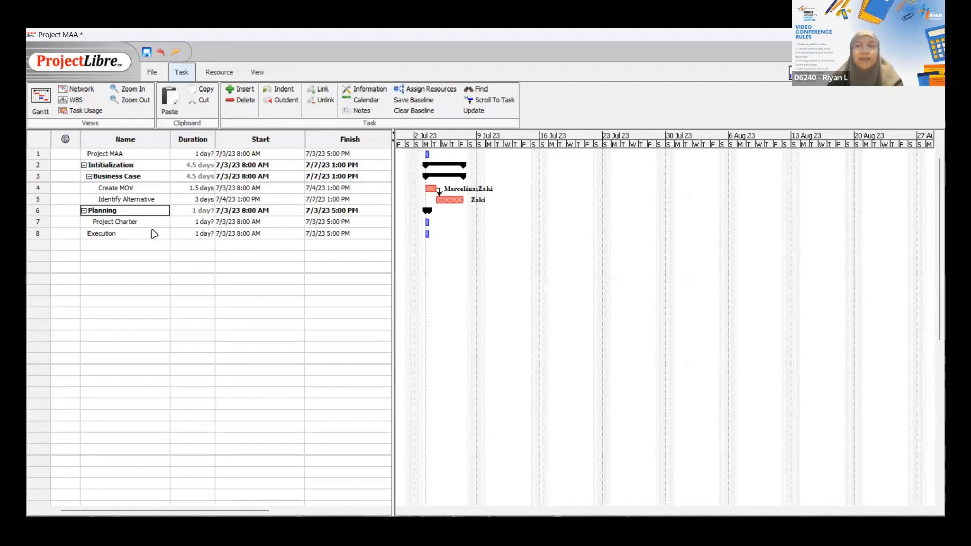
left_click(84, 211)
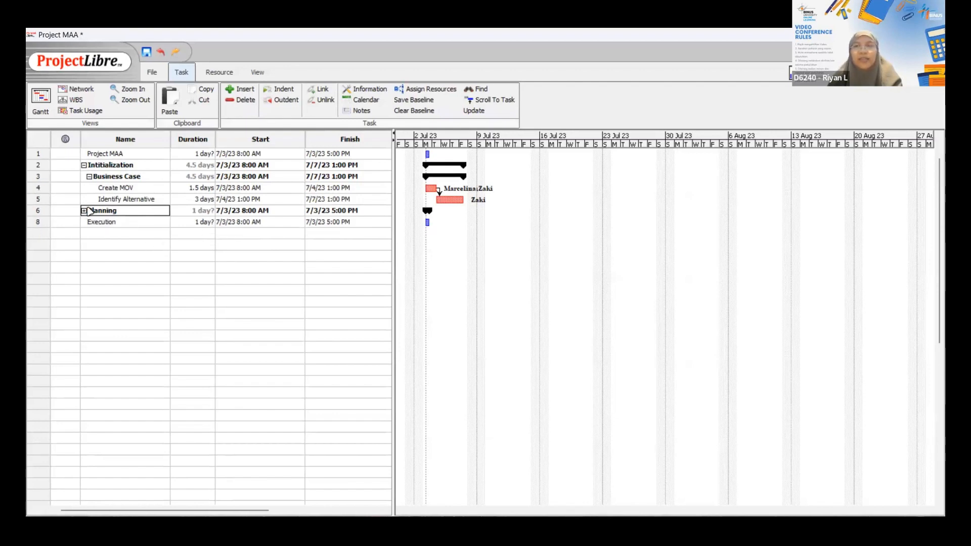
left_click(84, 165)
left_click(84, 165)
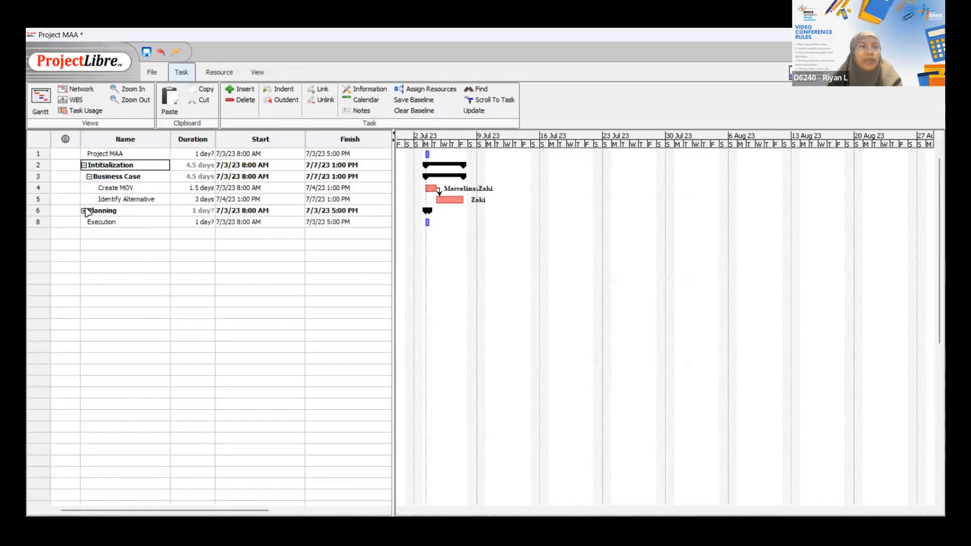
left_click(84, 211)
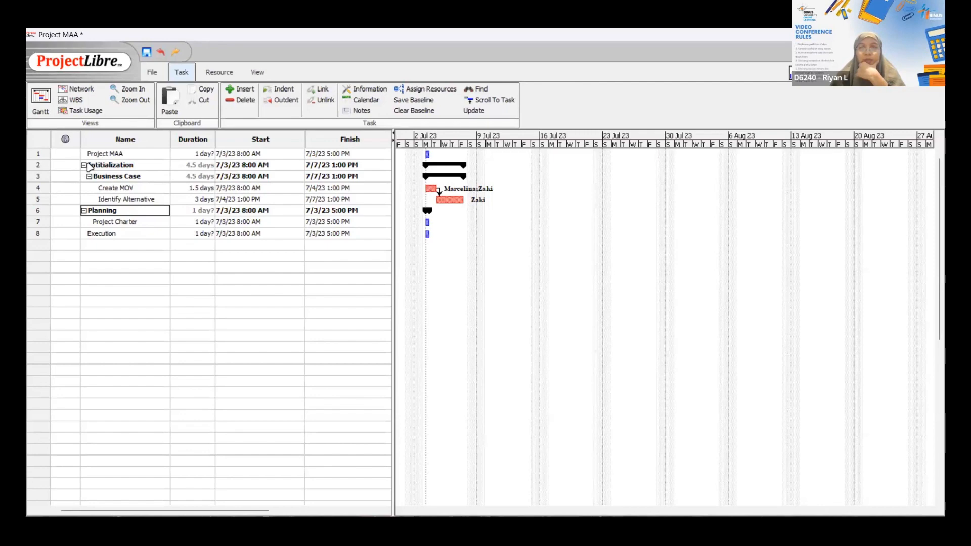
left_click(85, 166)
left_click(84, 177)
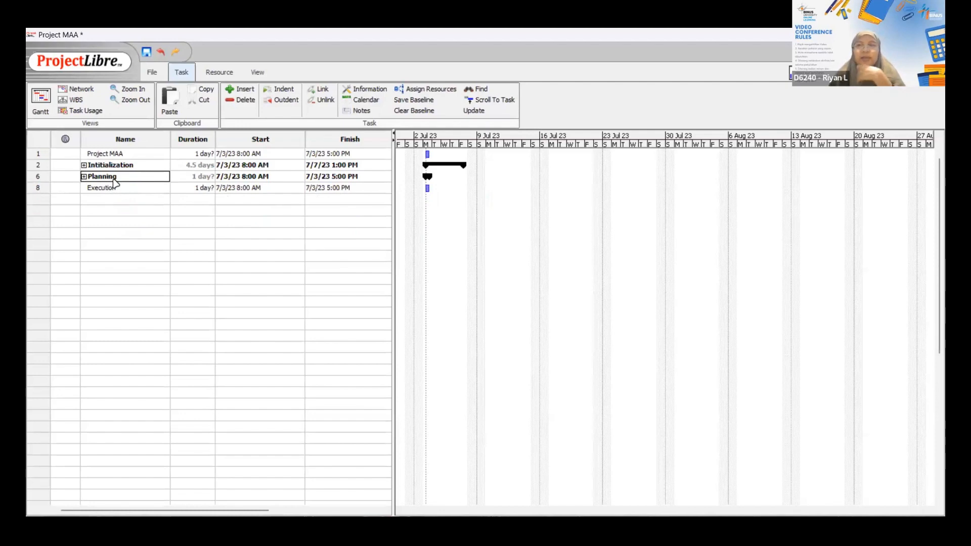
left_click(84, 165)
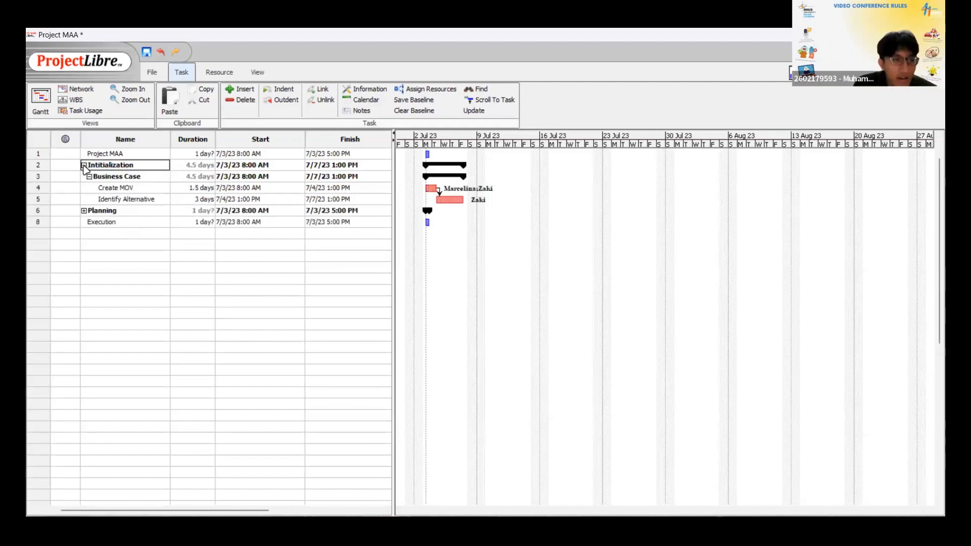
left_click(83, 211)
left_click(84, 166)
left_click(84, 177)
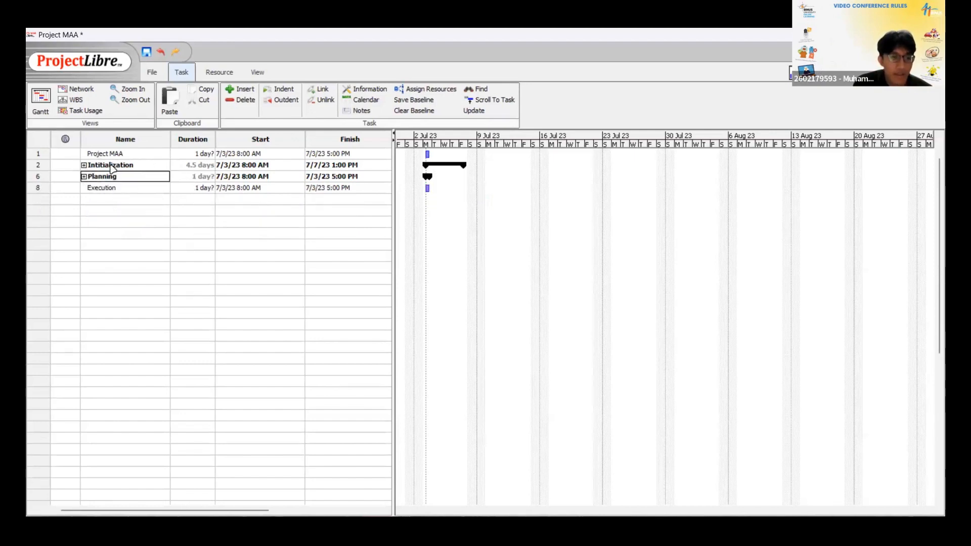
Step: Indent the Intitialization, Planning and Execution tasks together beneath Project MAA and expand the two collapsed phases
double_click(112, 165)
left_click(115, 190, "shift")
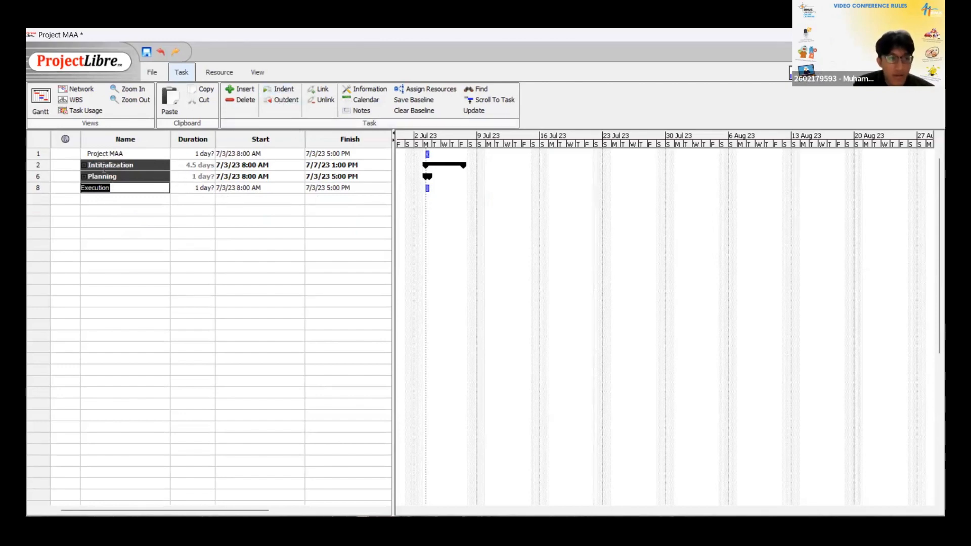
left_click(282, 90)
left_click(154, 257)
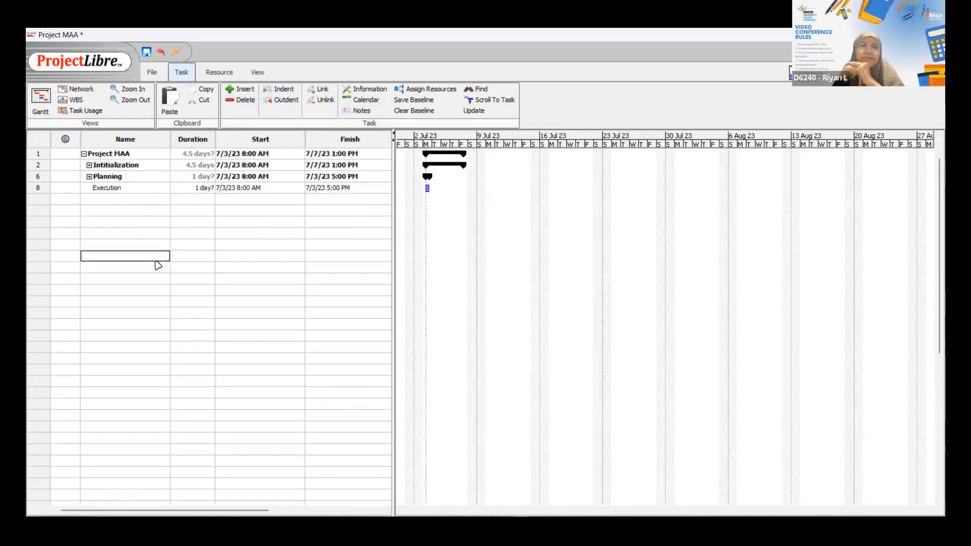
left_click(90, 176)
left_click(89, 165)
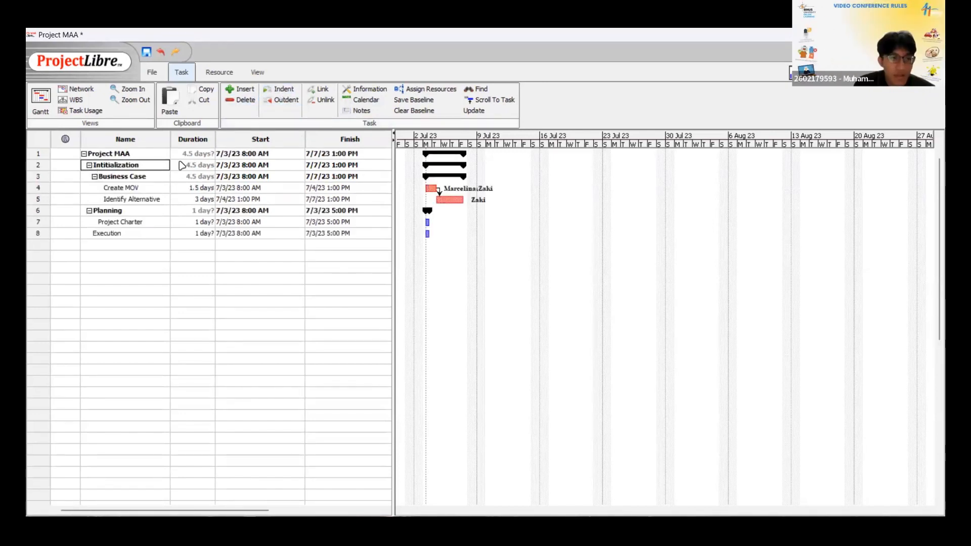
Step: Check the duration of the Project MAA summary task and view the resources in its task information
left_click(187, 155)
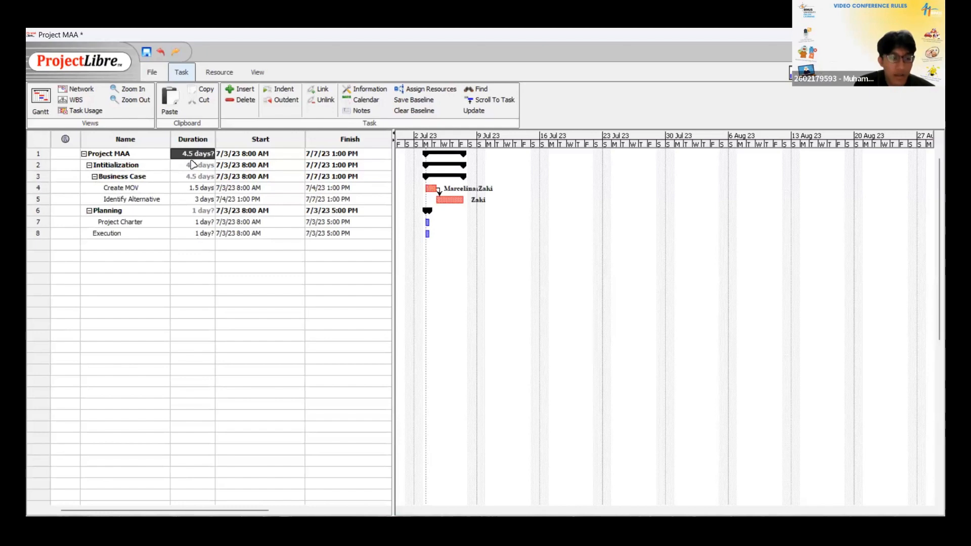
key("shift+F2")
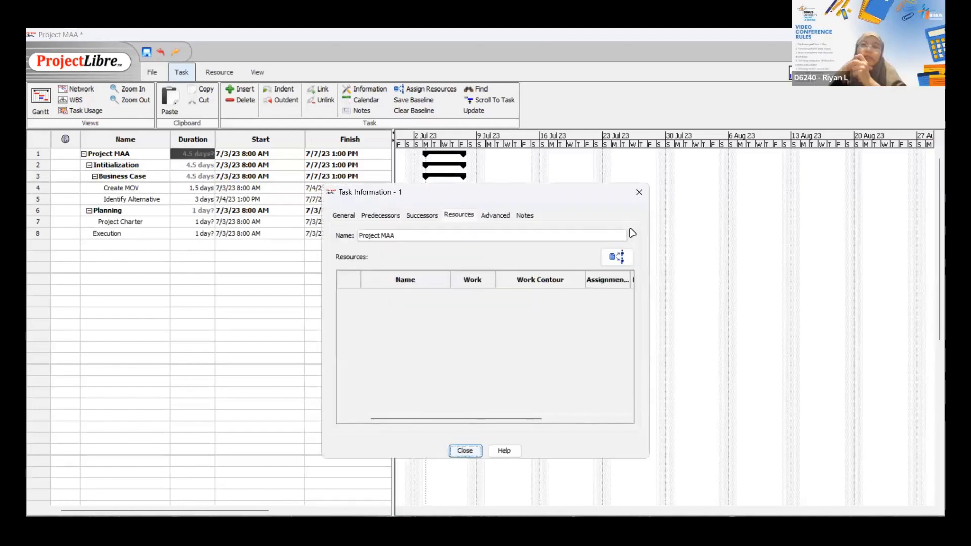
left_click(639, 192)
Step: Collapse Intitialization and Planning to view the project at phase level, and expand both again
left_click(89, 165)
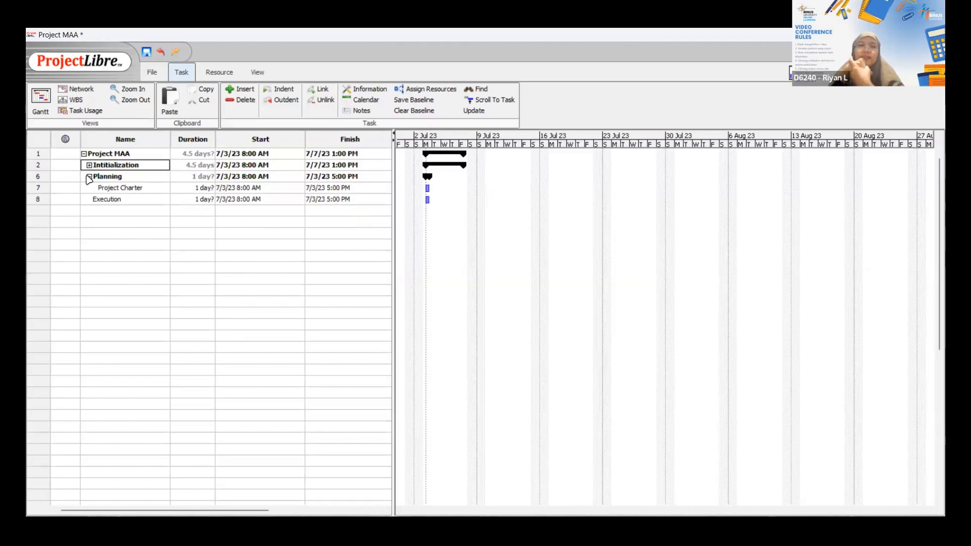
left_click(90, 176)
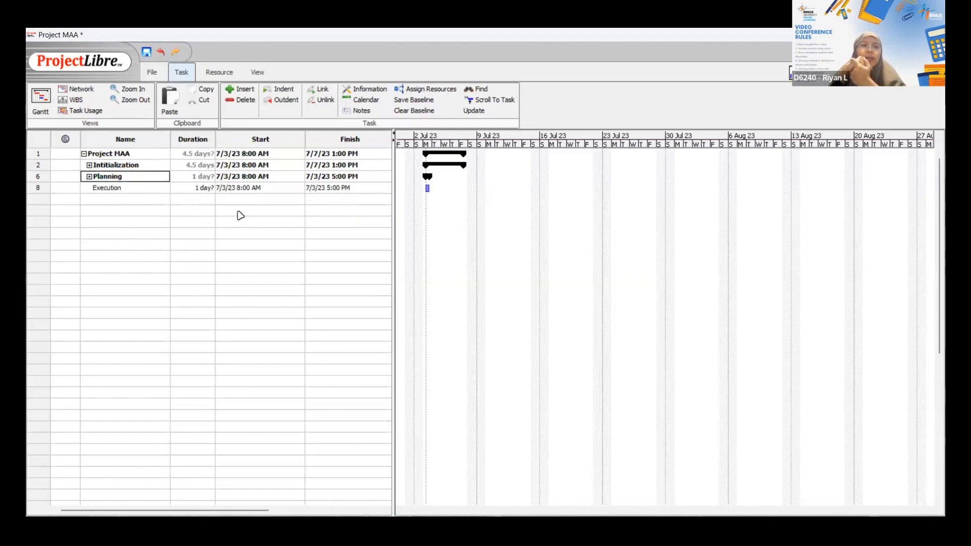
left_click(89, 176)
left_click(89, 165)
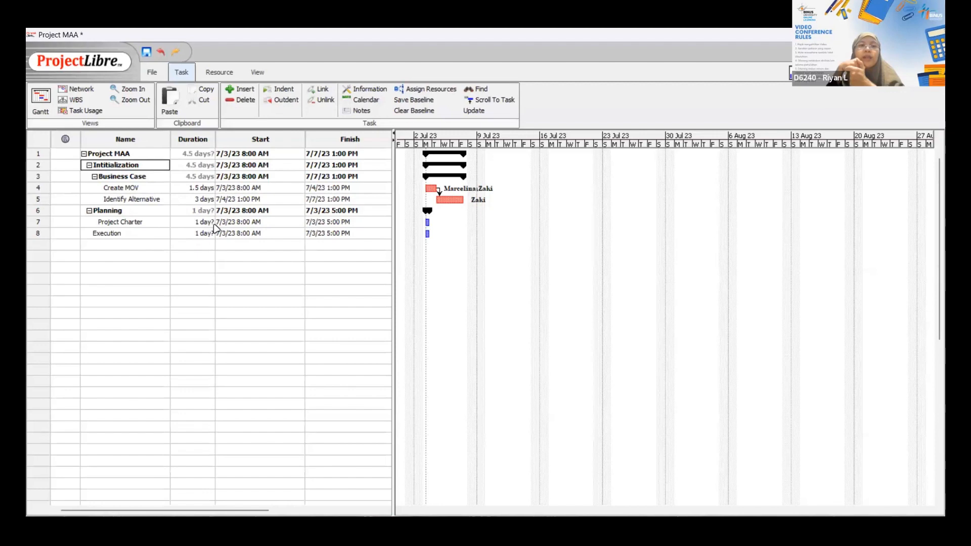
Step: Set the duration of the Create MOV task to 7 days
double_click(205, 188)
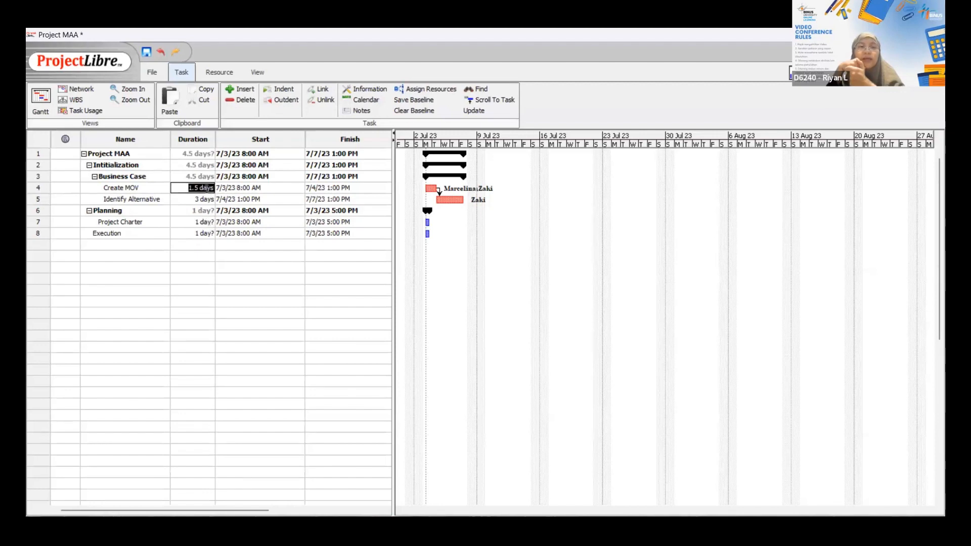
type("7")
key("Return")
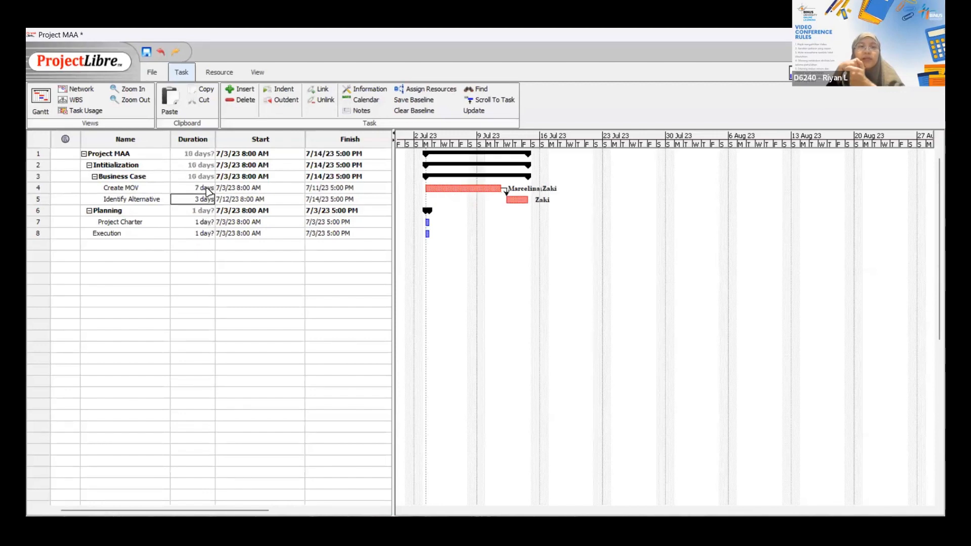
left_click(209, 246)
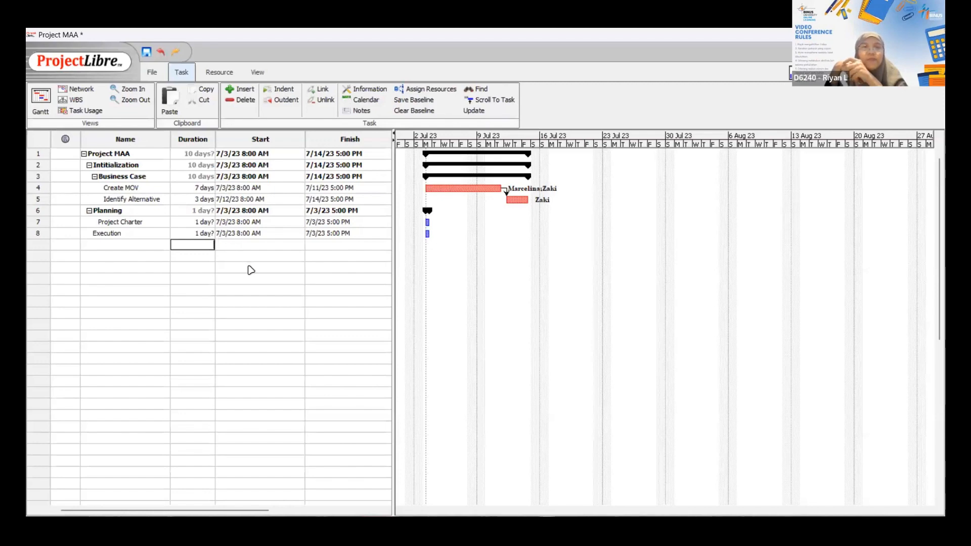
left_click(205, 226)
left_click(193, 242)
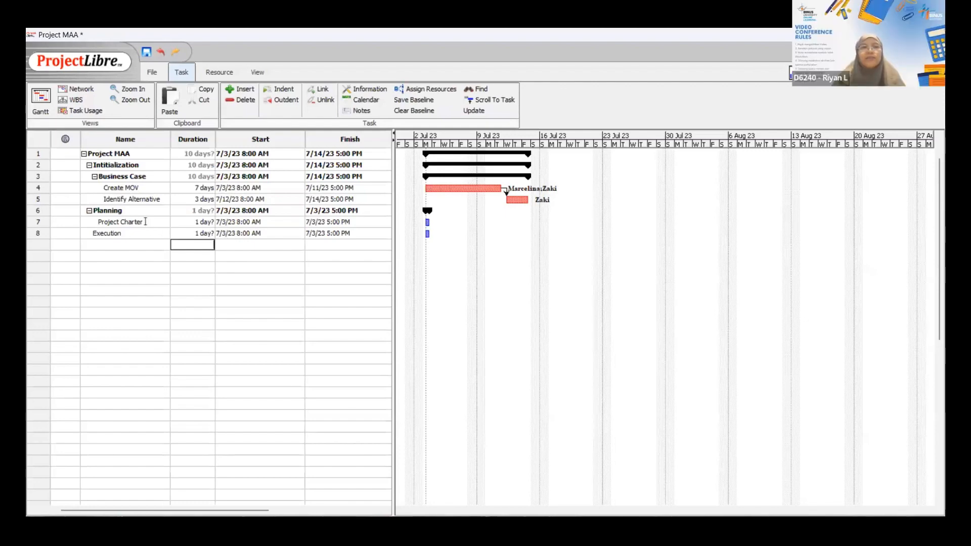
left_click(193, 222)
left_click(192, 222)
double_click(142, 223)
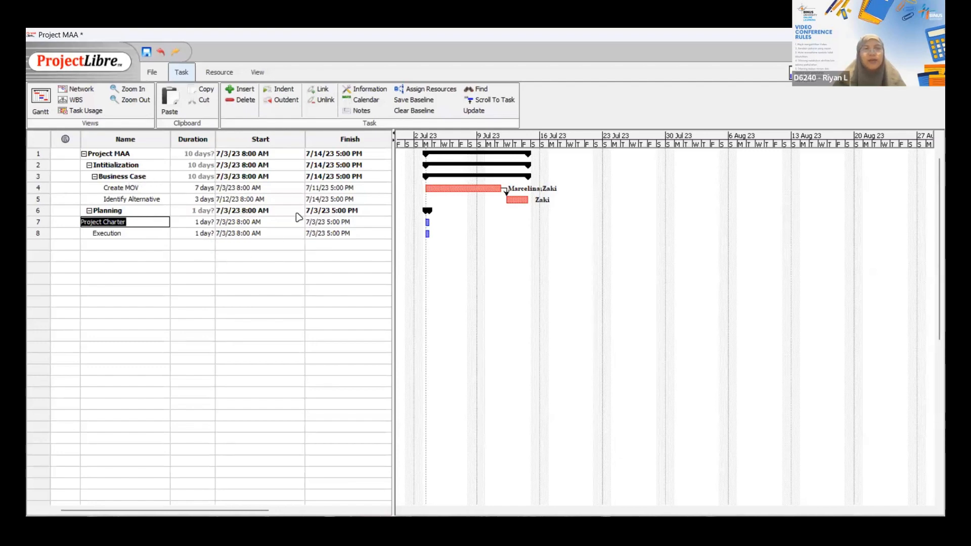
double_click(242, 222)
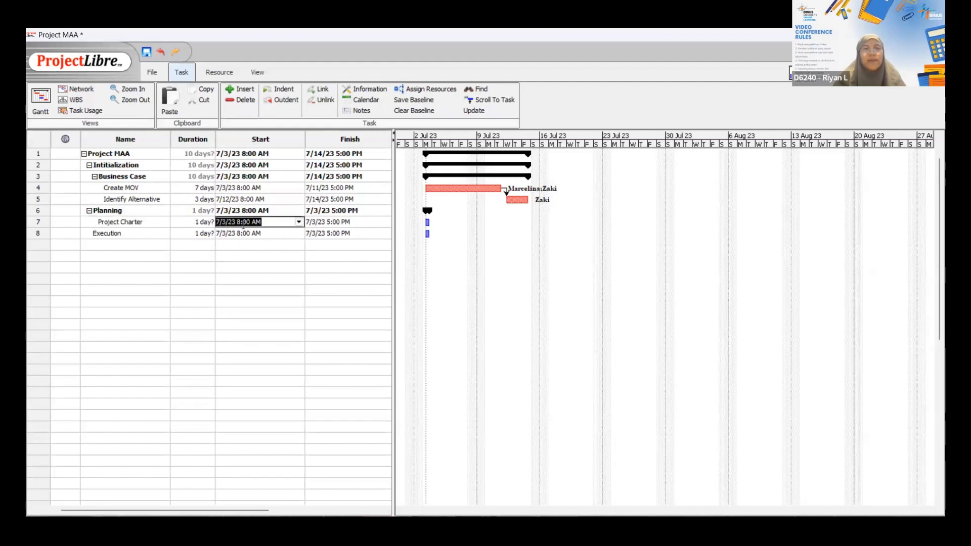
left_click(219, 222)
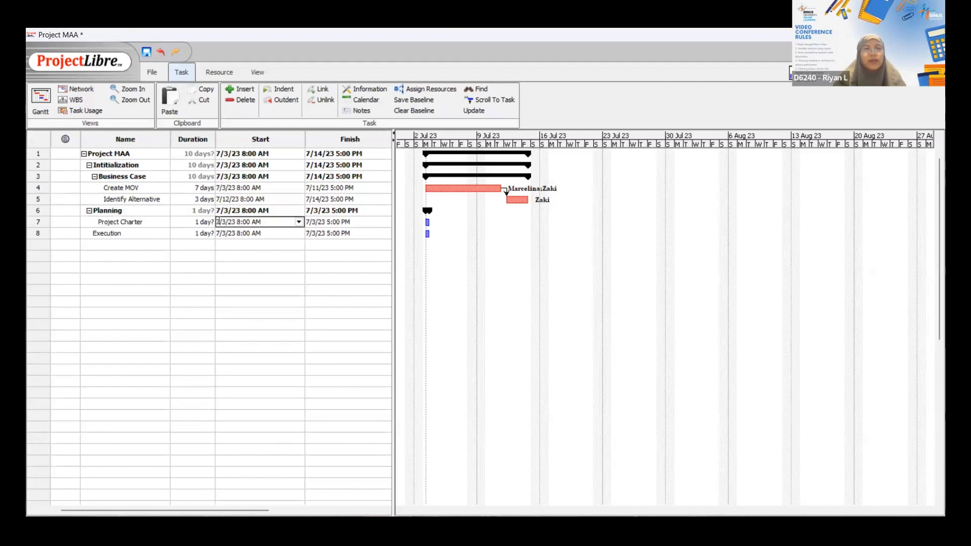
Step: Reveal the Predecessors column and make task 3, Business Case, the predecessor of Project Charter
left_click_drag(394, 236, 575, 242)
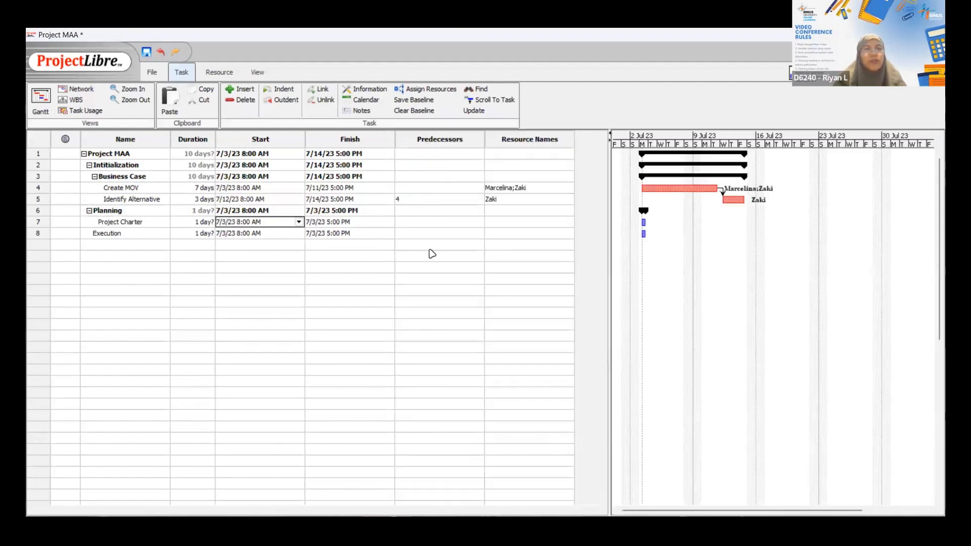
left_click(412, 222)
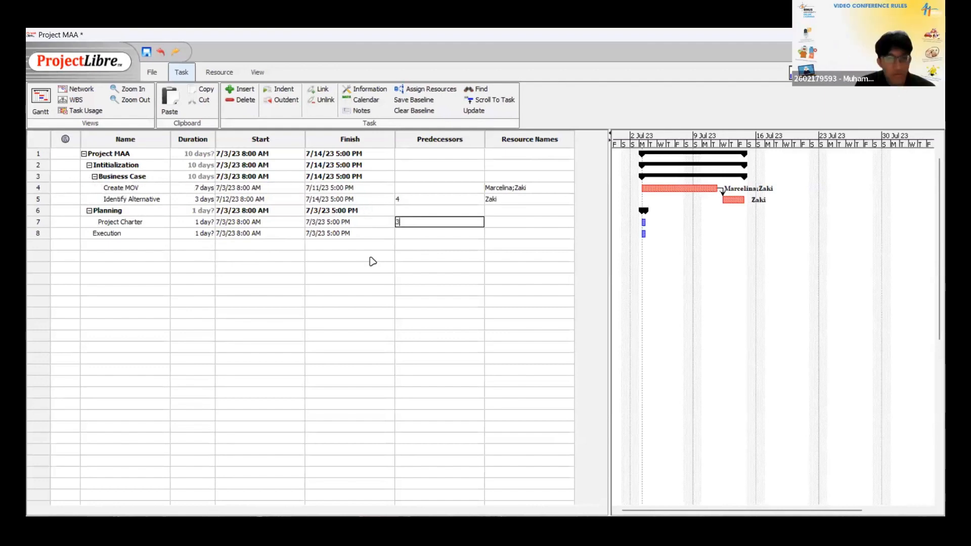
type("3")
key("Return")
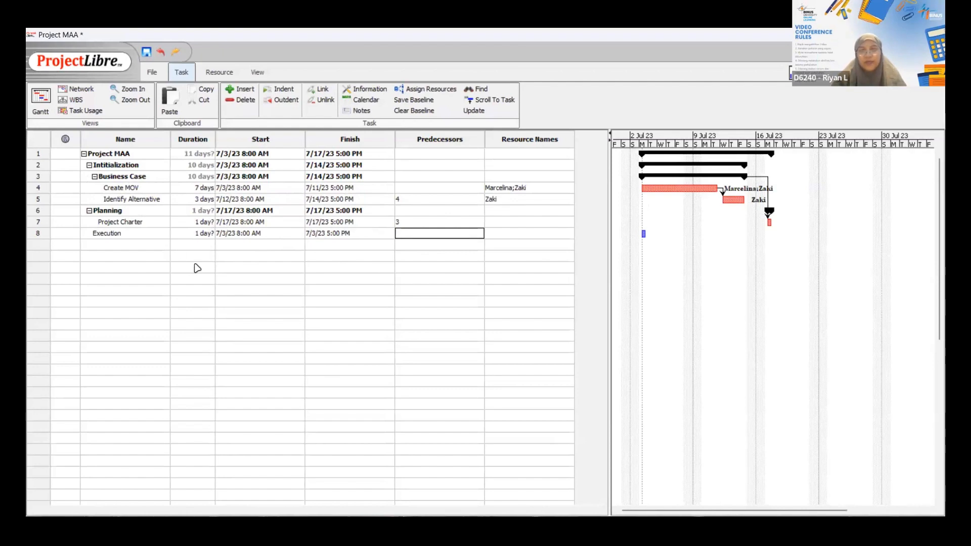
Step: Widen the Gantt chart to view the linked timeline and switch to the project's WBS chart
left_click_drag(610, 259, 457, 259)
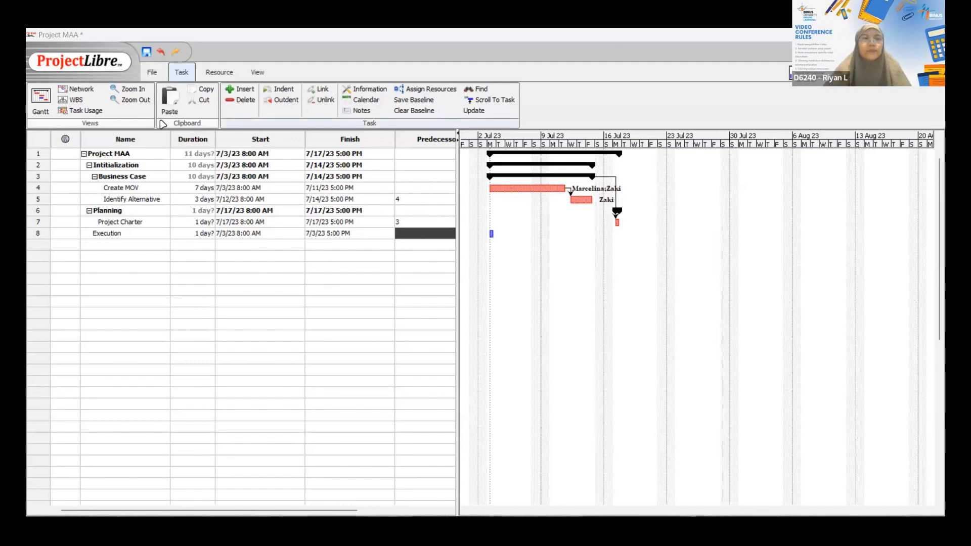
left_click(76, 100)
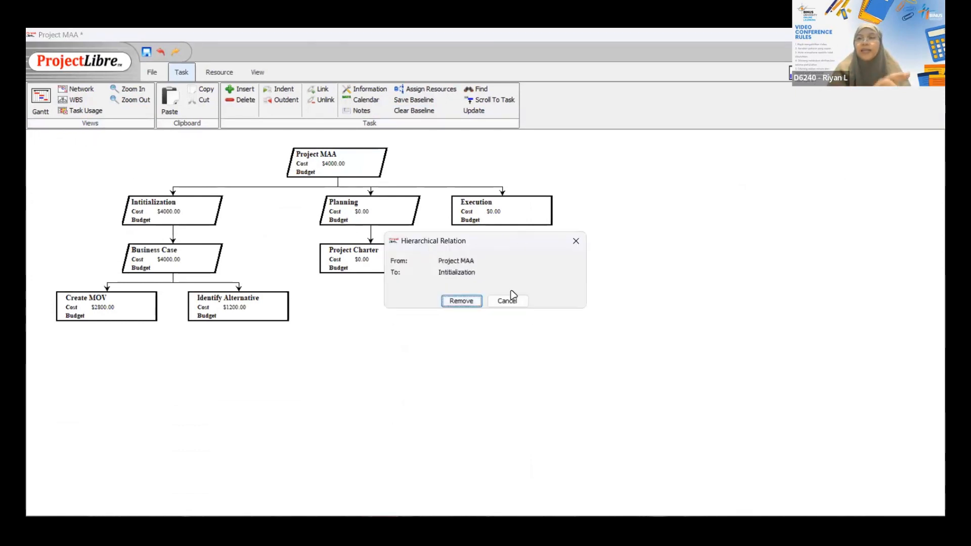
Step: Dismiss the hierarchical relation without removing it, and reveal the Resource Names column in the Gantt task table
left_click(507, 301)
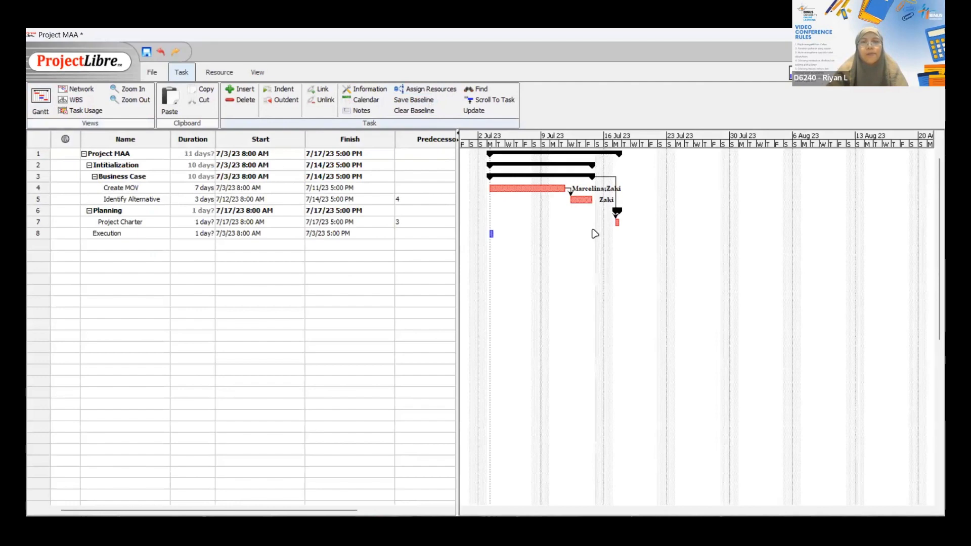
left_click_drag(625, 233, 625, 233)
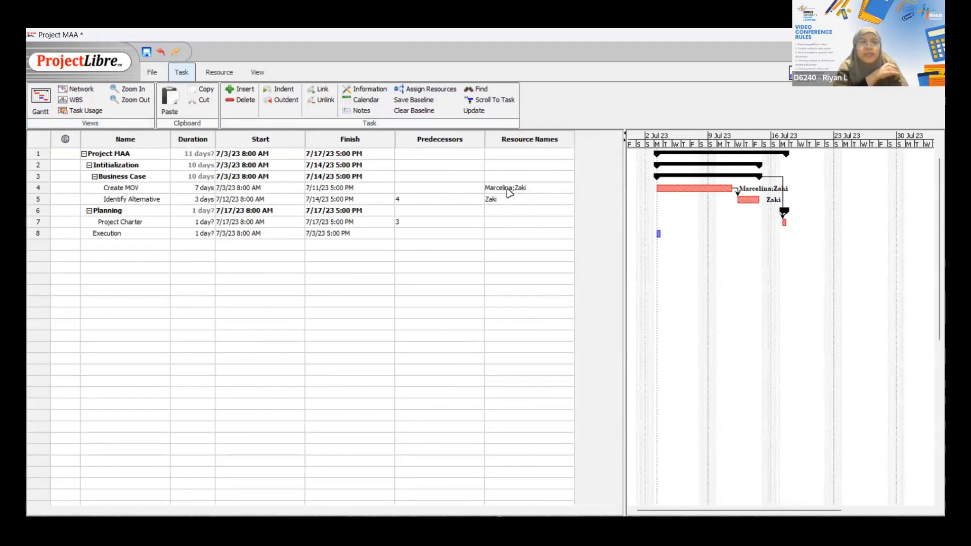
Step: View the resources and general information of the Business Case task
double_click(140, 177)
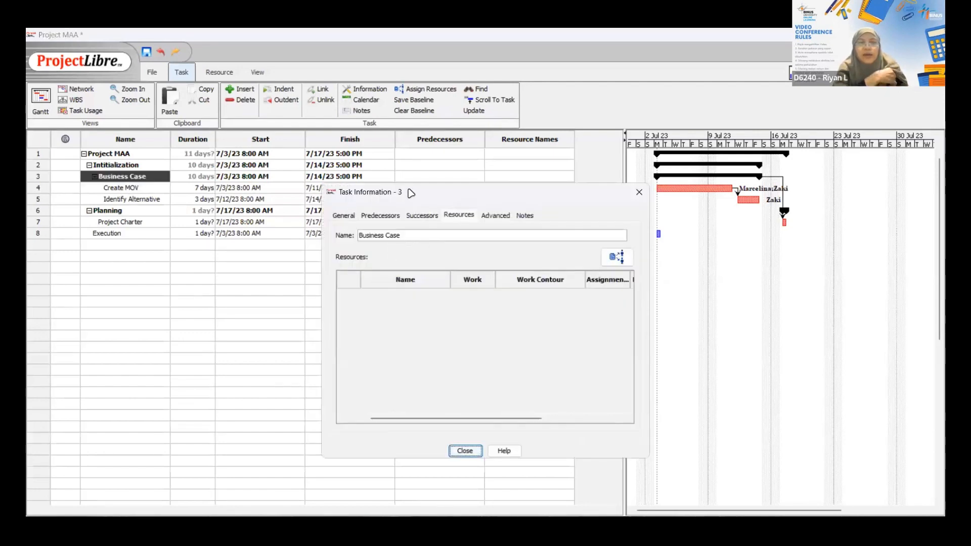
left_click_drag(410, 193, 368, 180)
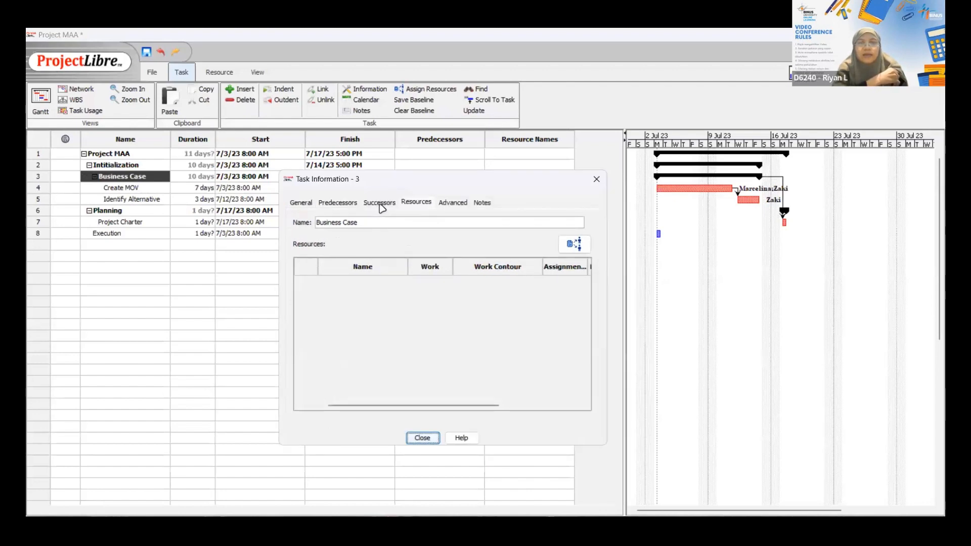
left_click(301, 202)
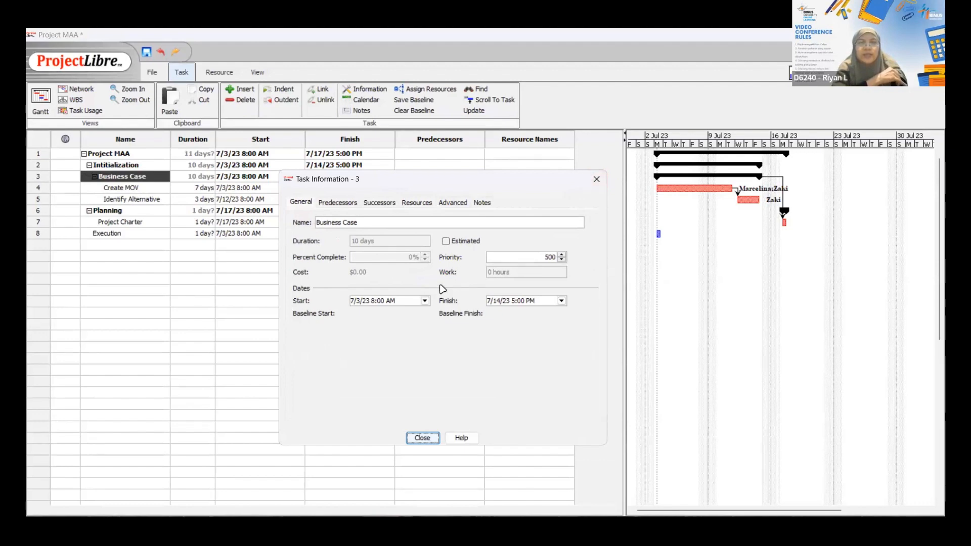
left_click(597, 179)
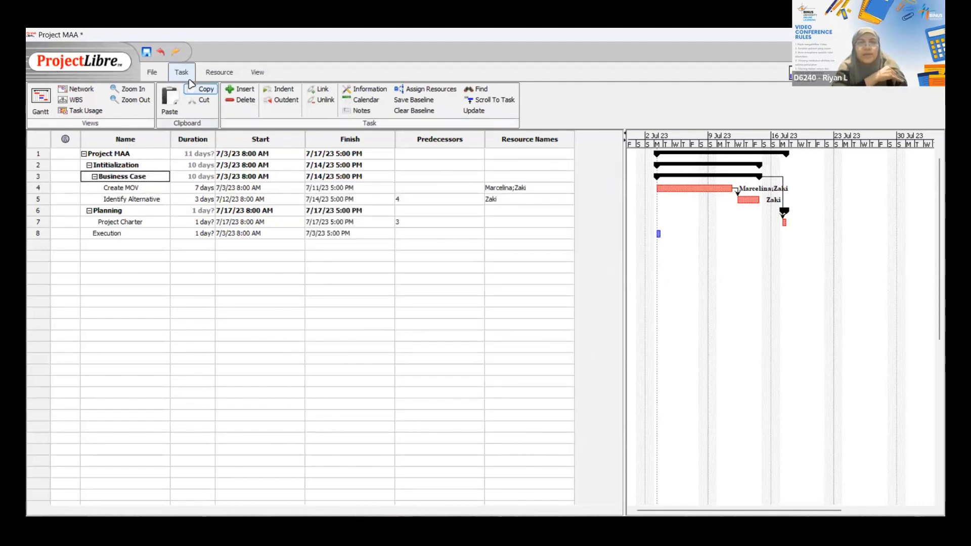
Step: Switch to the resource list and view the cost rates of the Project Manager resource
left_click(218, 72)
left_click(46, 109)
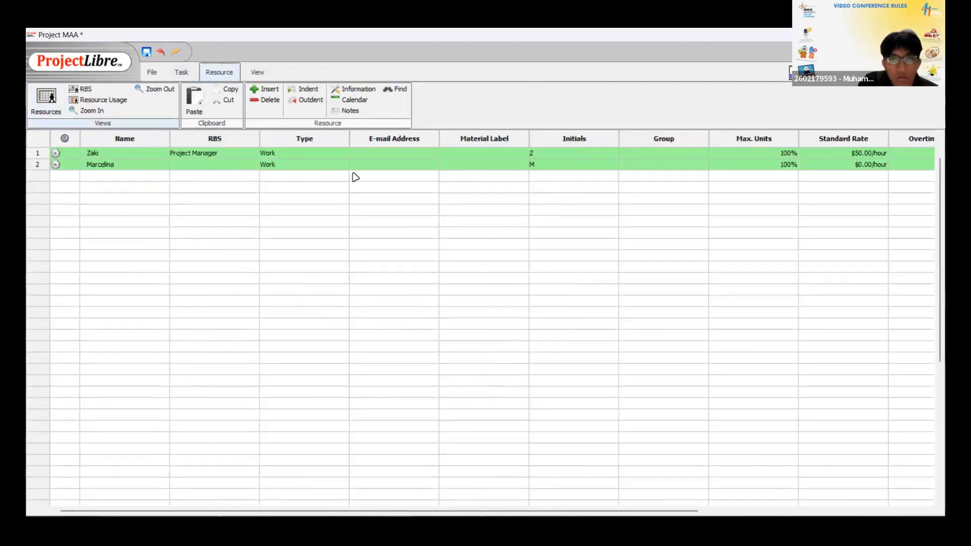
double_click(122, 156)
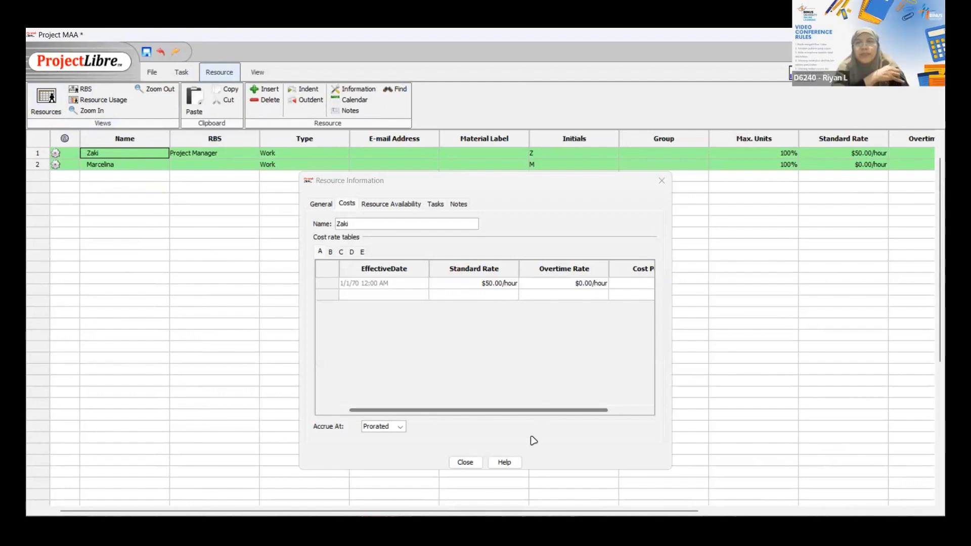
left_click(466, 463)
Step: Return to the Gantt view and examine the general details of the Create MOV and Identify Alternative tasks
left_click(152, 72)
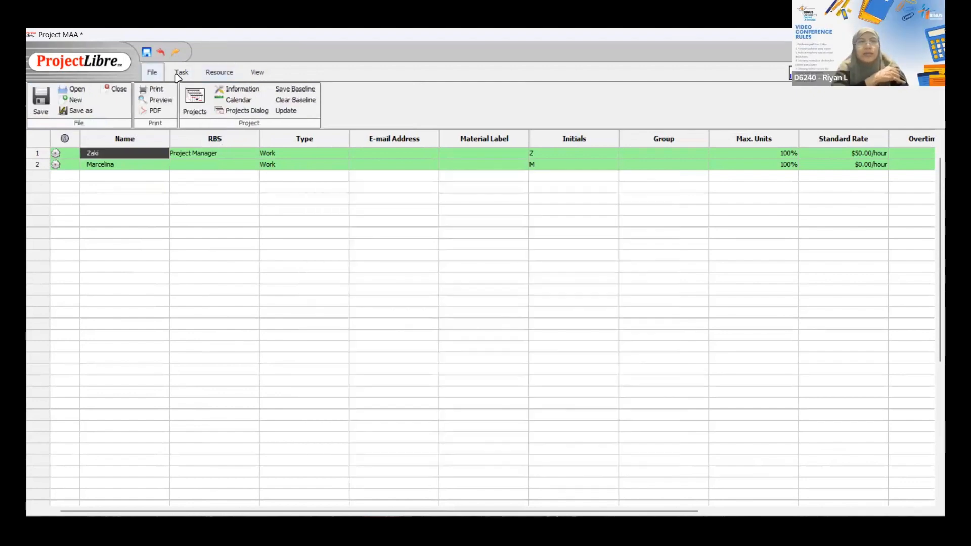
left_click(182, 72)
left_click(46, 103)
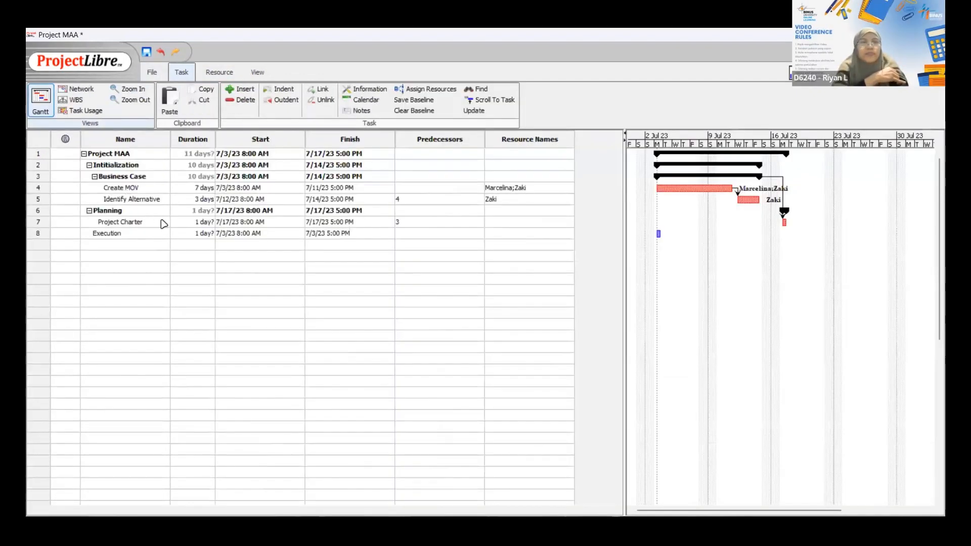
double_click(144, 178)
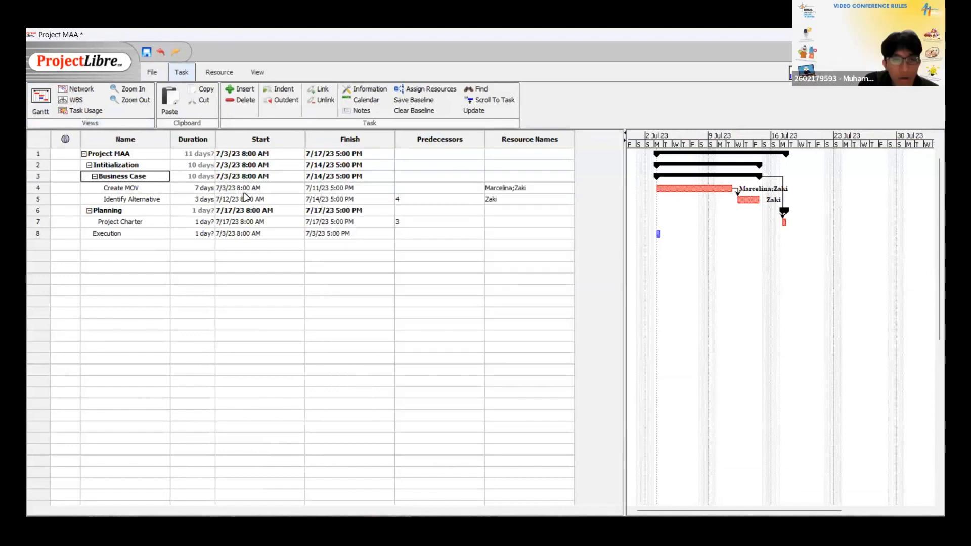
double_click(195, 188)
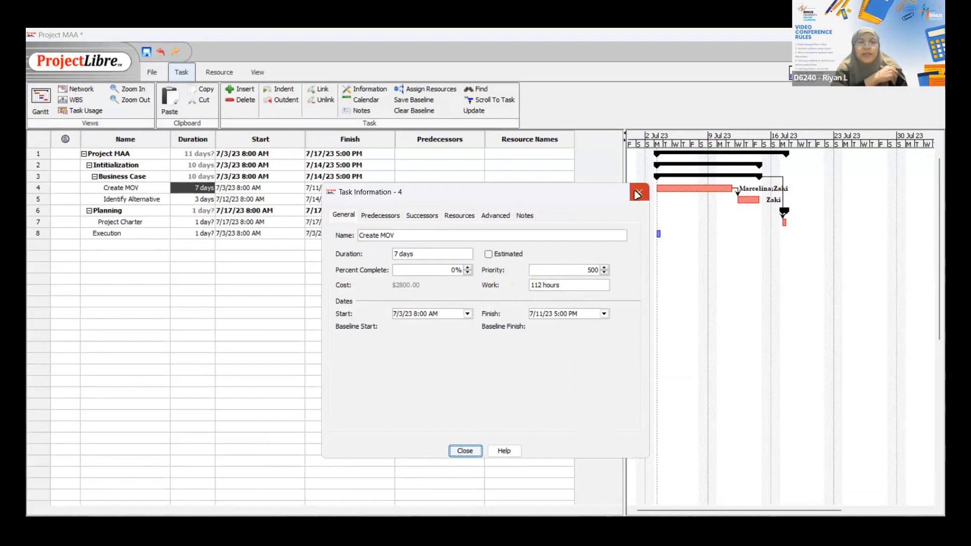
double_click(148, 200)
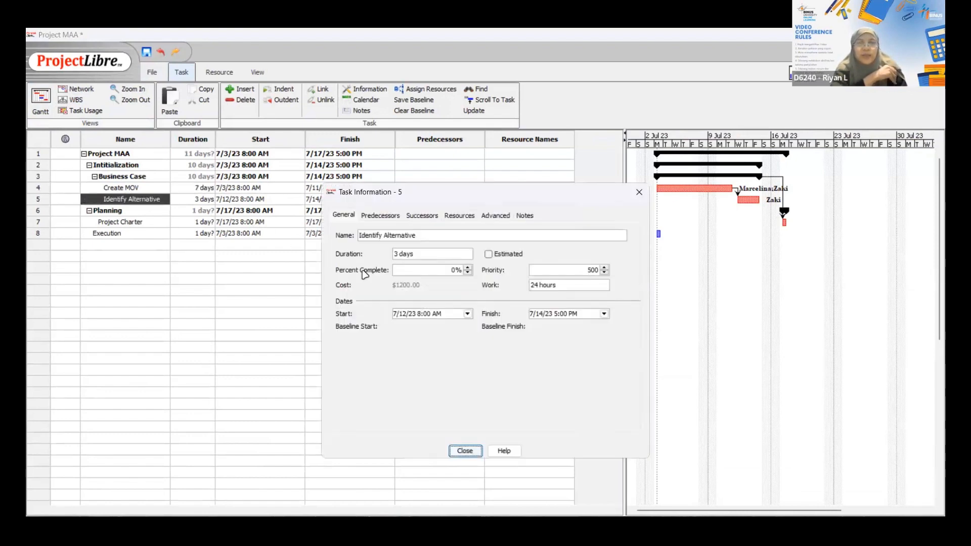
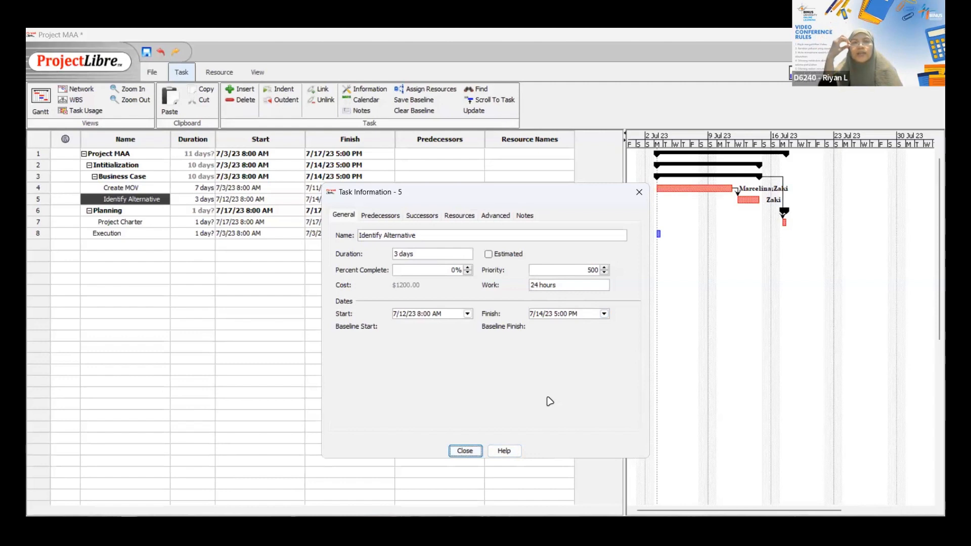
left_click(465, 451)
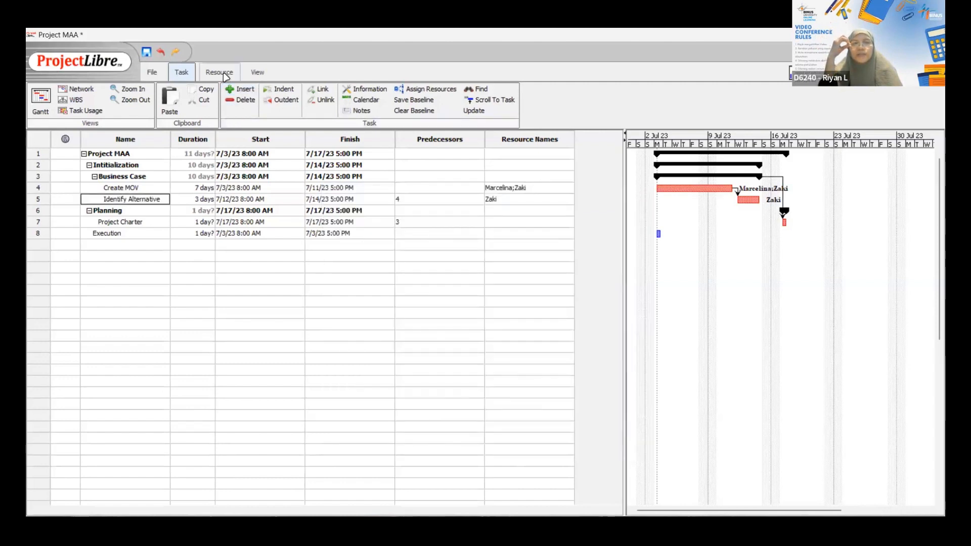
Step: Switch to the resource list and view the cost rates of the second resource
left_click(219, 72)
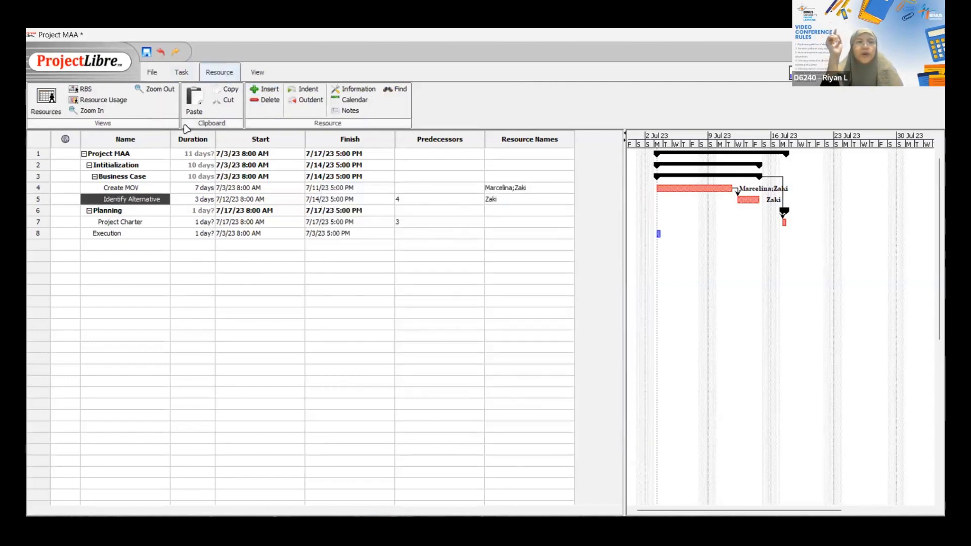
left_click(46, 104)
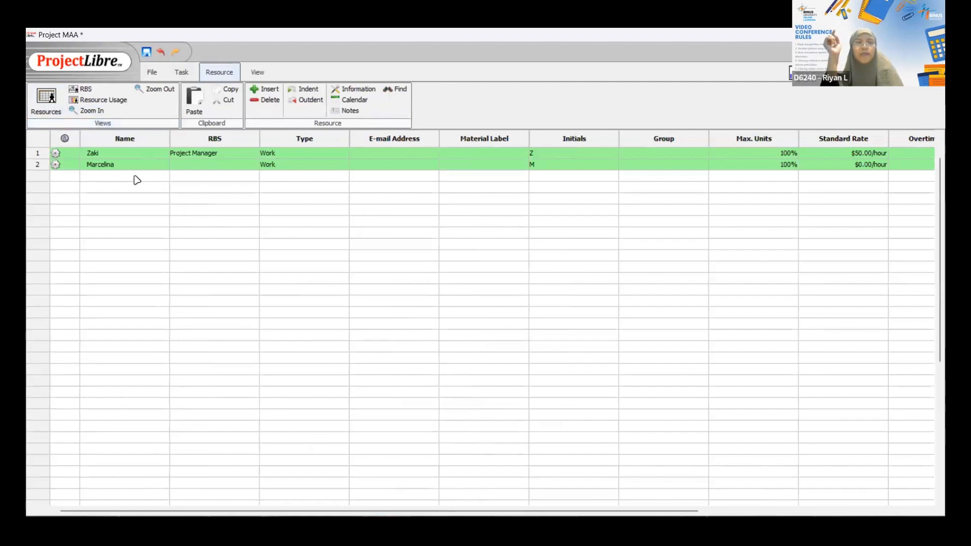
left_click(287, 168)
double_click(332, 169)
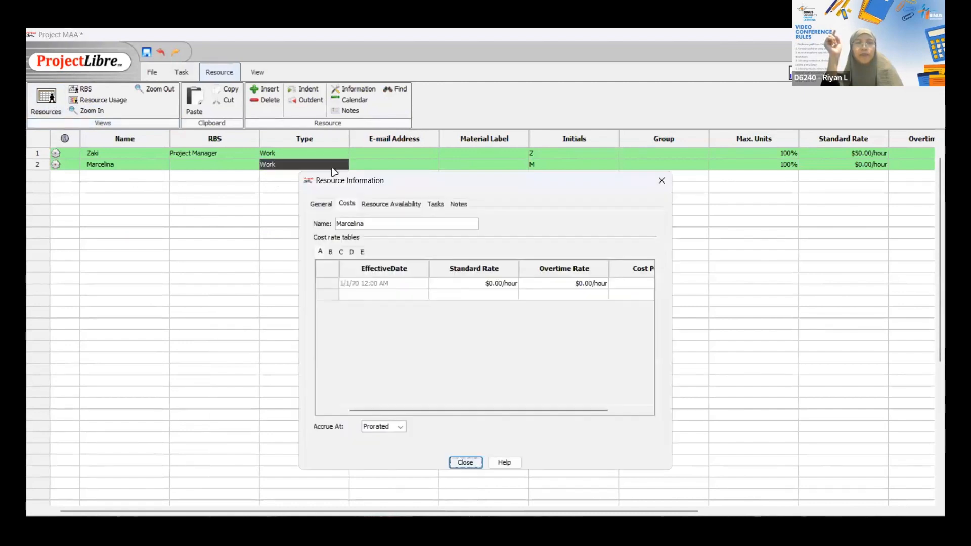
Step: Try the Material type for the second resource and set it back to Work
left_click(338, 167)
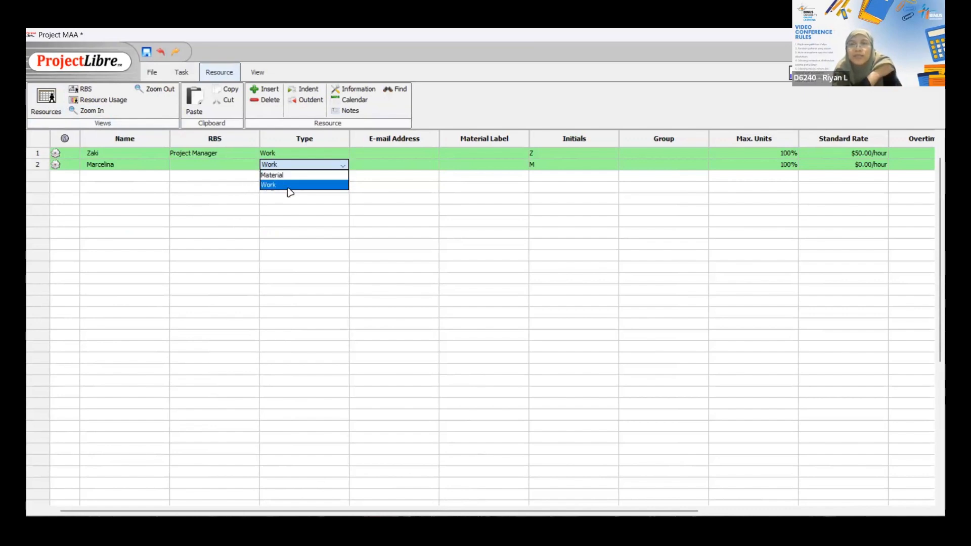
key("Up")
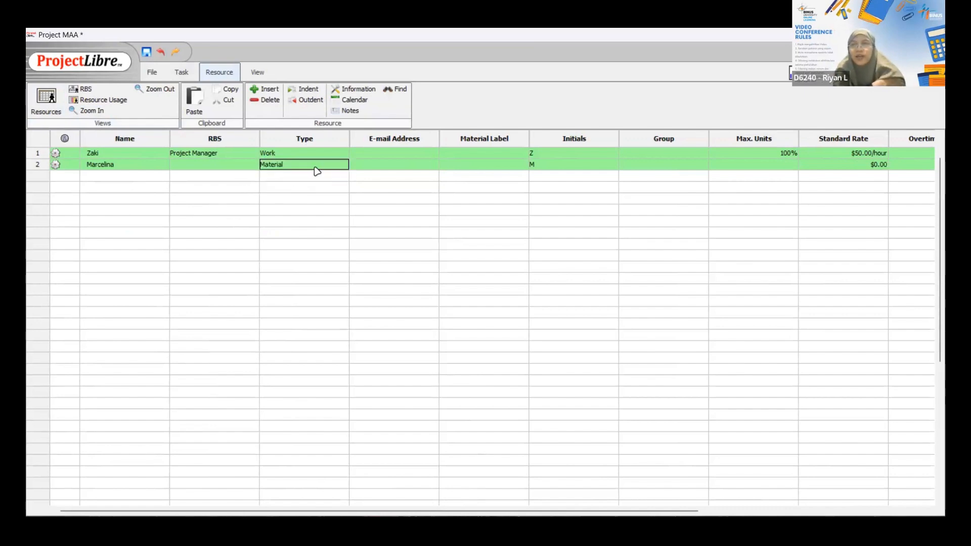
left_click(335, 166)
left_click(324, 185)
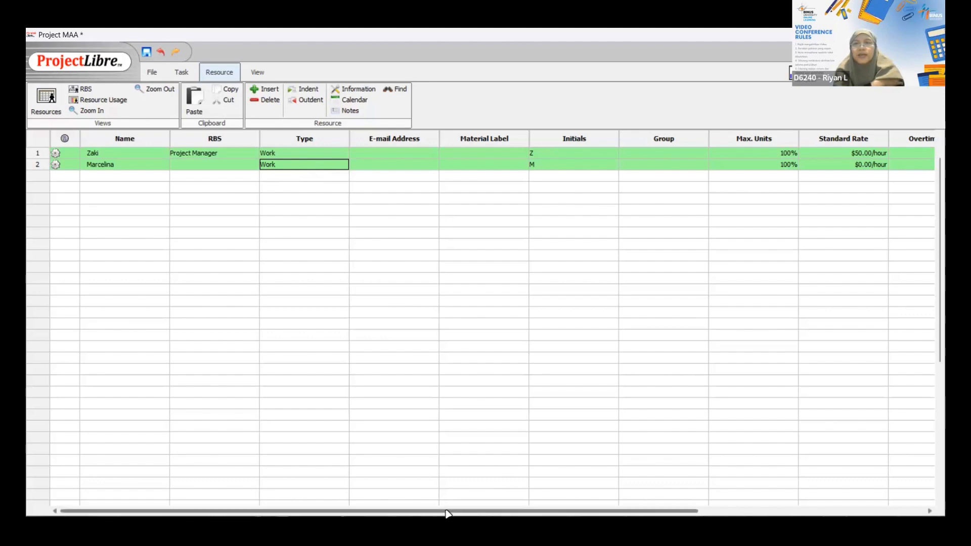
Step: Set the second resource's type to Material and its standard rate to $2000.00
left_click_drag(447, 513, 728, 480)
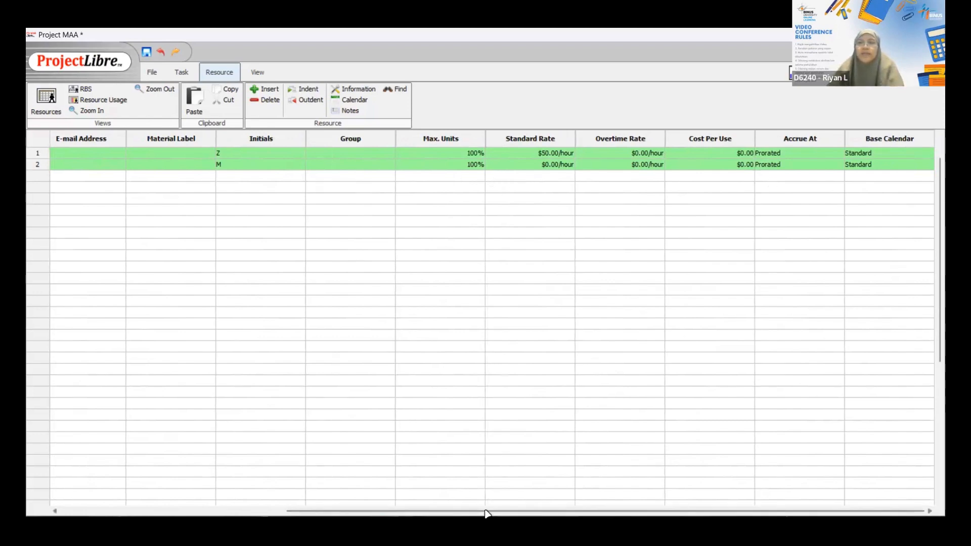
left_click(223, 512)
left_click_drag(223, 511, 115, 512)
left_click(339, 166)
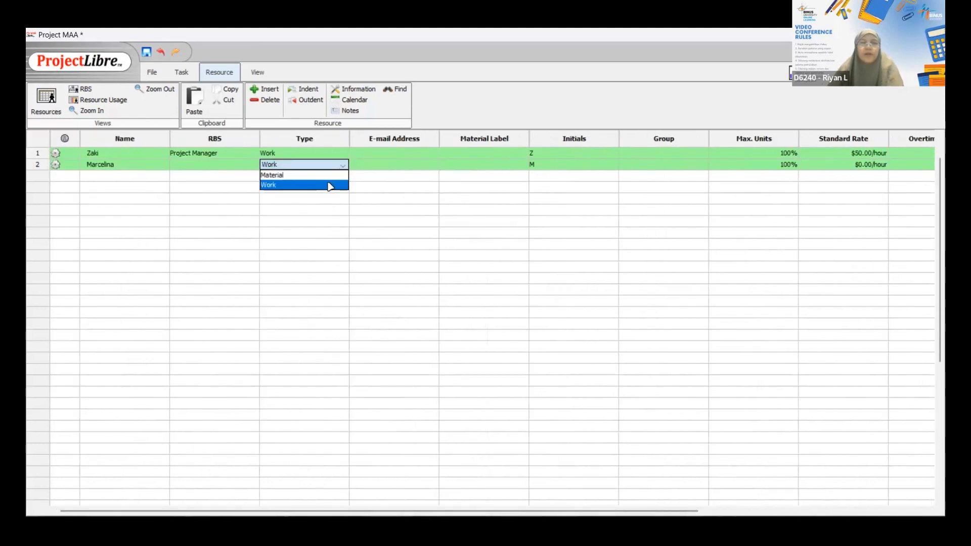
left_click(326, 177)
left_click_drag(399, 511, 588, 510)
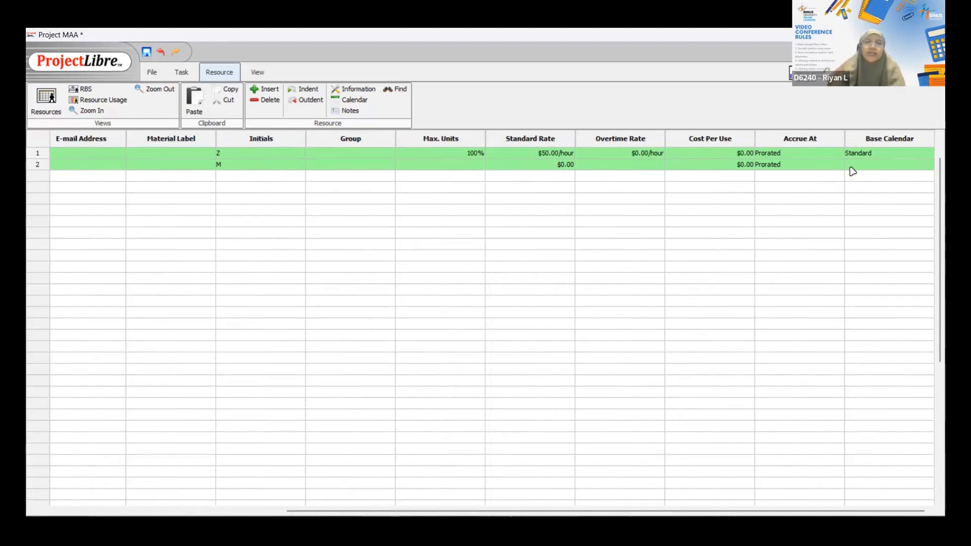
double_click(562, 167)
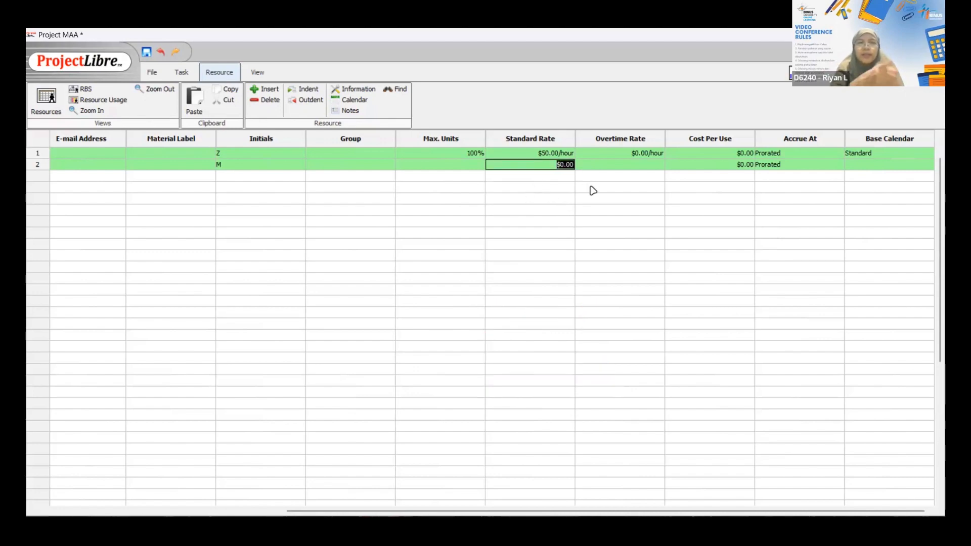
type("2000")
key("Return")
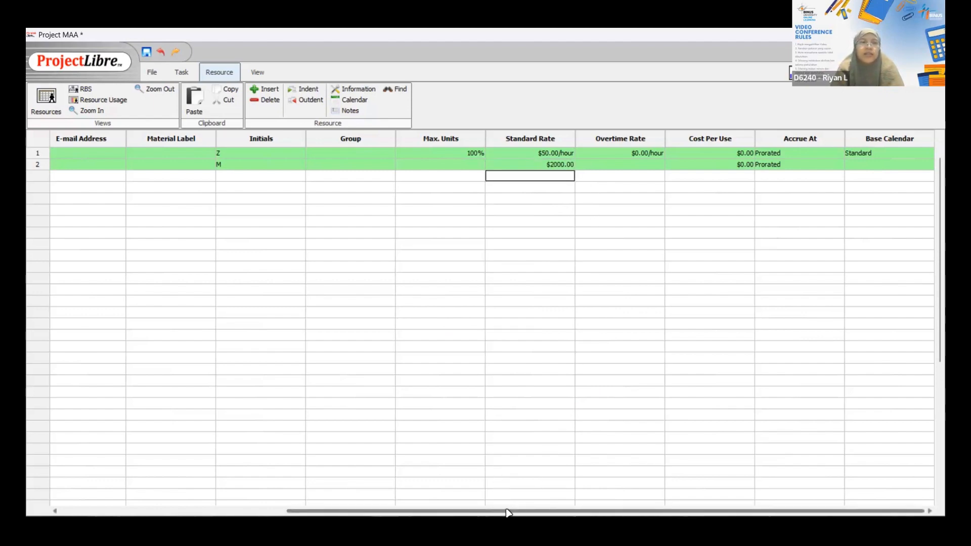
Step: Look over the resource columns and display the RBS chart to examine each resource's cost
left_click_drag(507, 514, 689, 454)
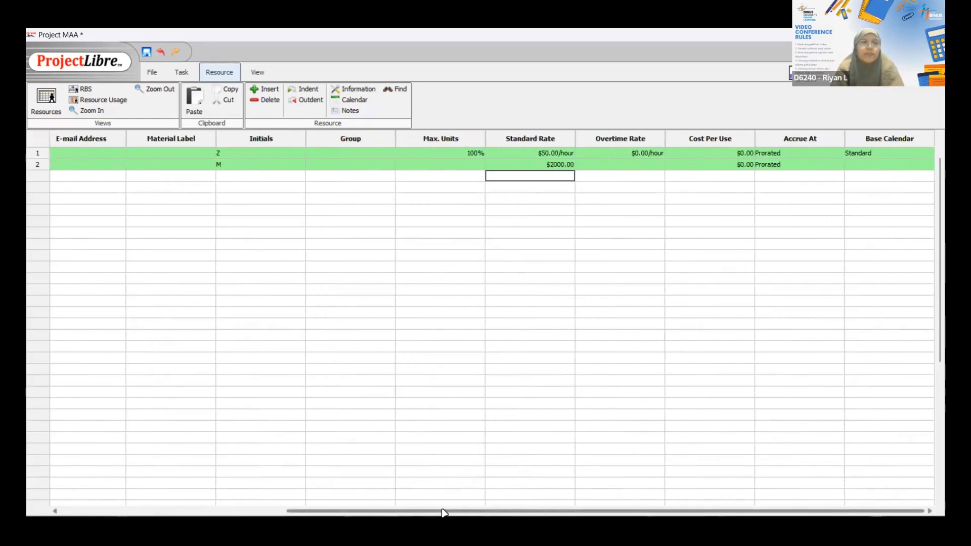
left_click_drag(444, 512, 74, 465)
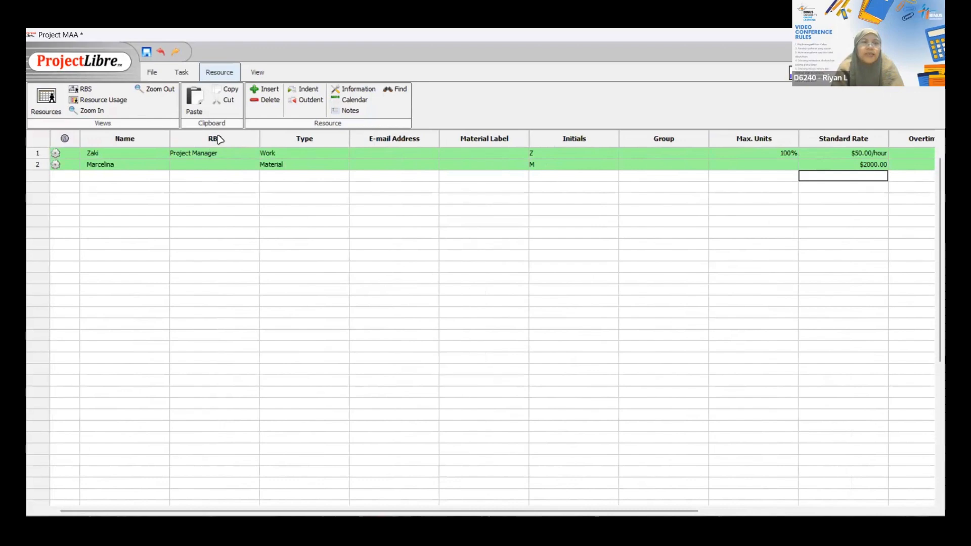
left_click(82, 89)
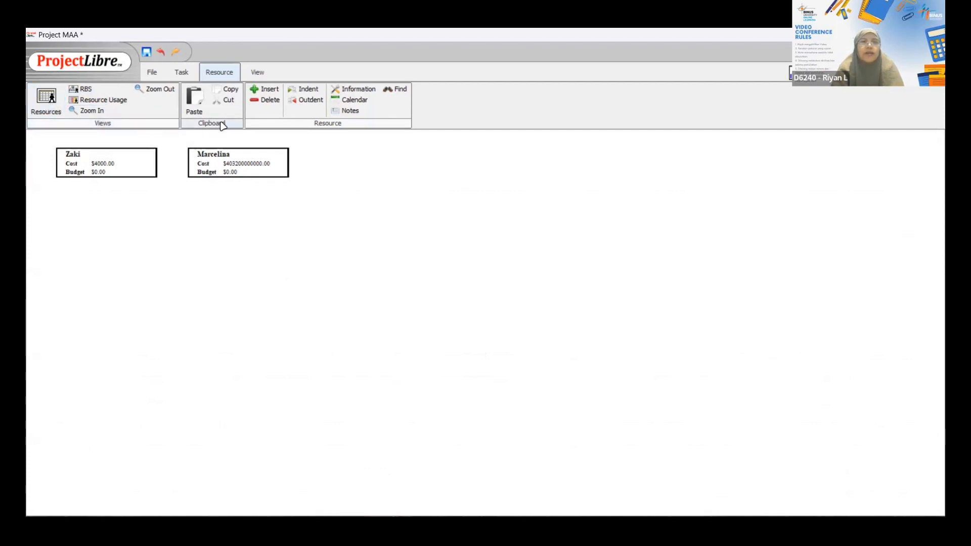
Step: Return to the Gantt view and widen the chart area beside the task table
left_click(181, 73)
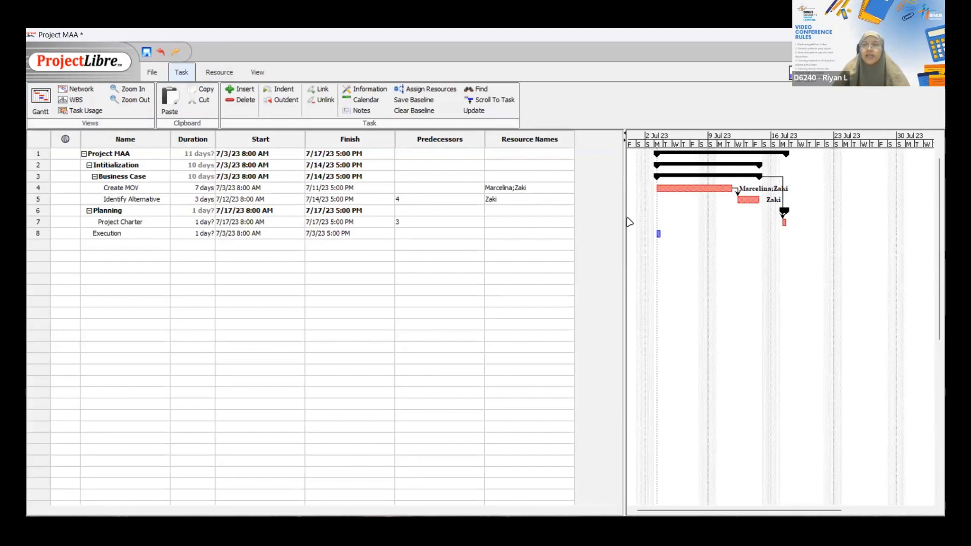
left_click_drag(623, 220, 505, 223)
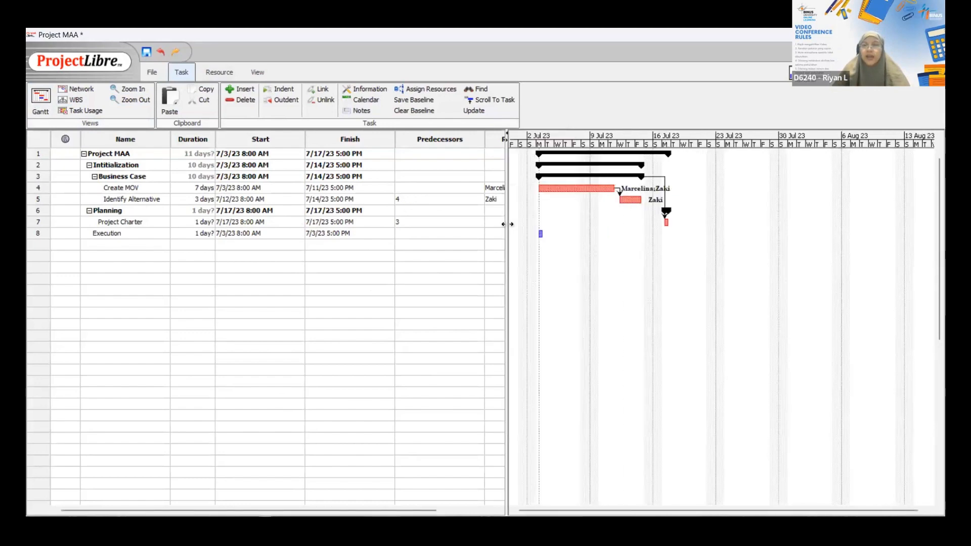
left_click_drag(630, 199, 594, 189)
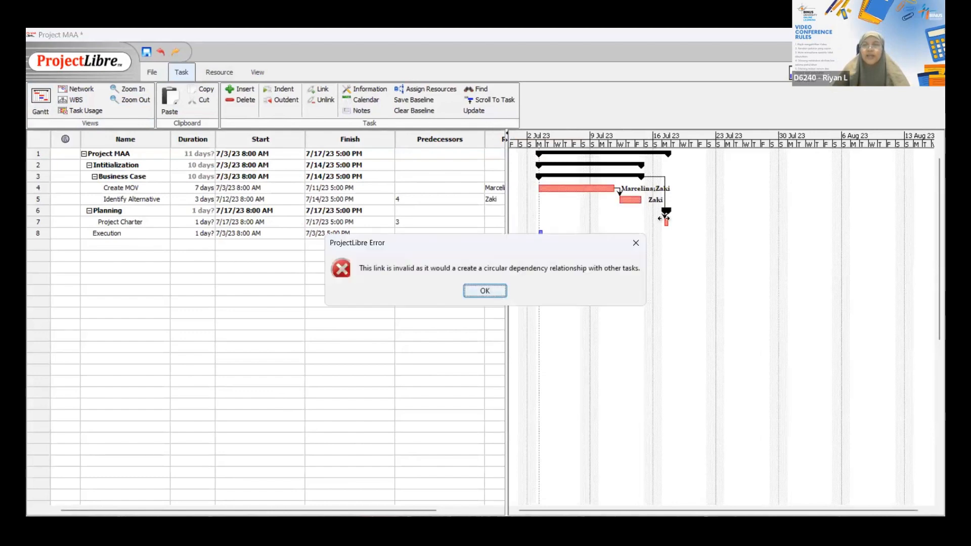
key("Return")
left_click_drag(541, 237, 666, 222)
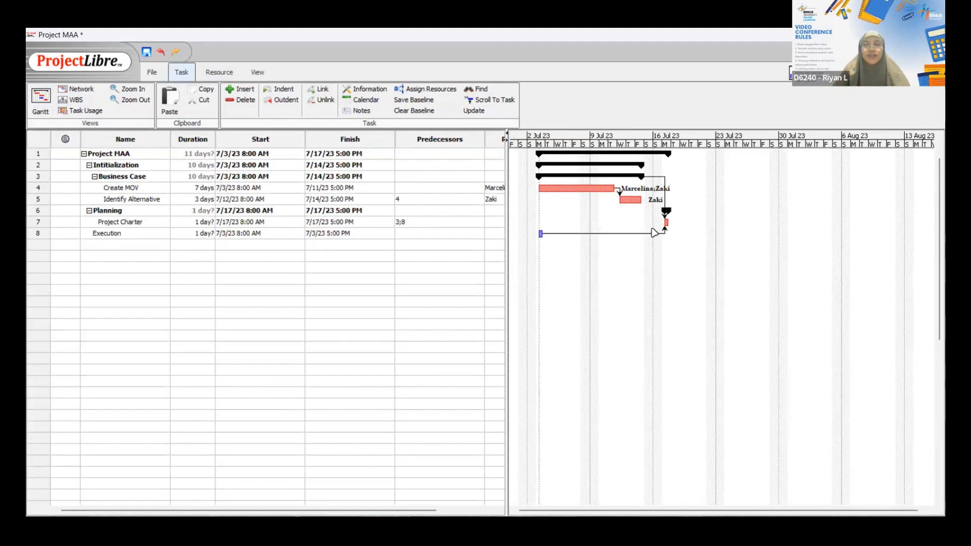
double_click(660, 234)
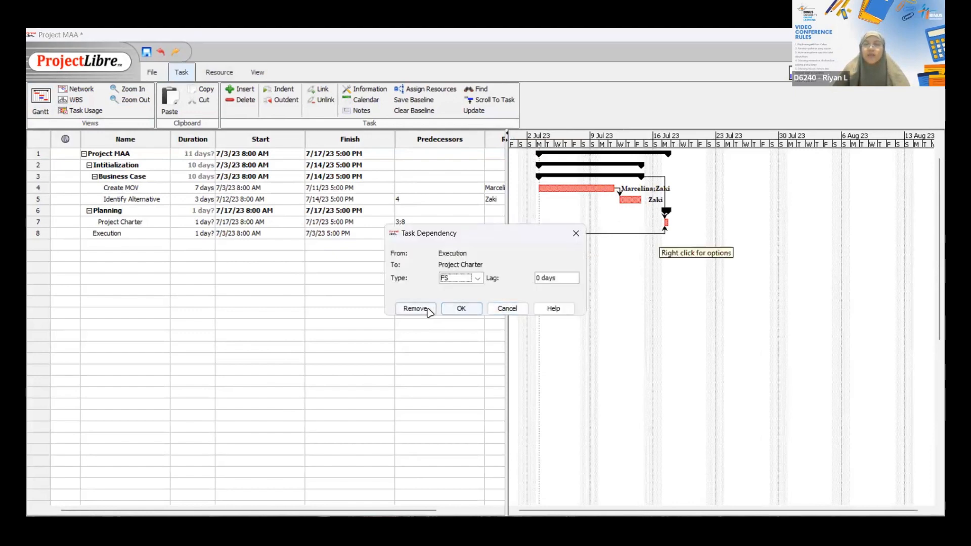
left_click(425, 310)
Step: Link Project Charter to Execution in the Gantt chart, making task 7 the predecessor of Execution
left_click_drag(667, 222, 542, 234)
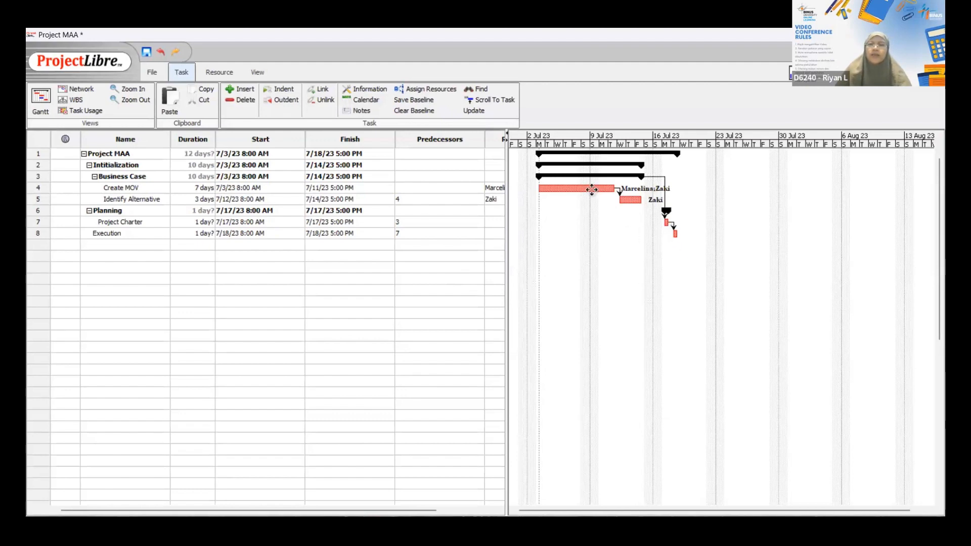
Step: Resize the Gantt bars to make Create MOV 5 days and Identify Alternative 8.25 days, and widen the task table to show the Resource Names column
left_click_drag(615, 187, 692, 200)
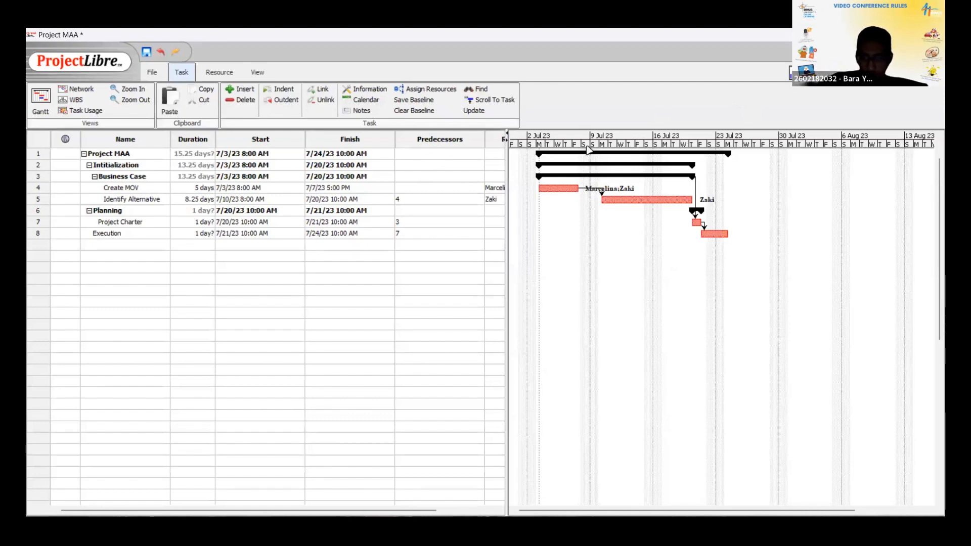
left_click(219, 72)
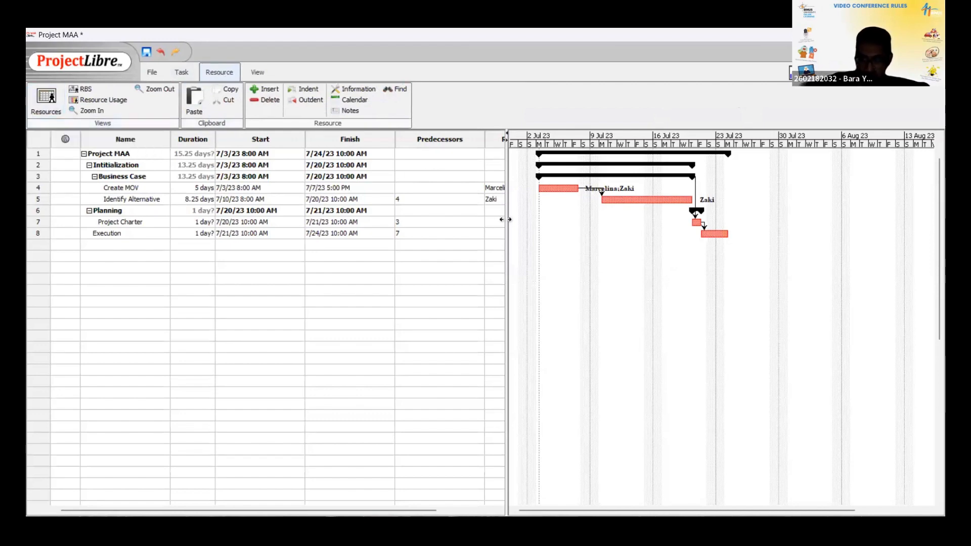
left_click_drag(506, 220, 581, 225)
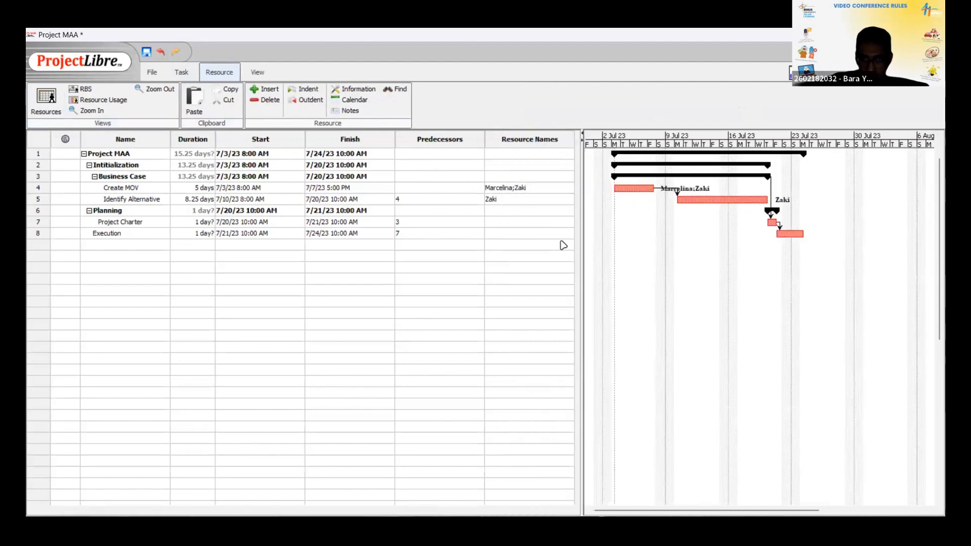
left_click(509, 222)
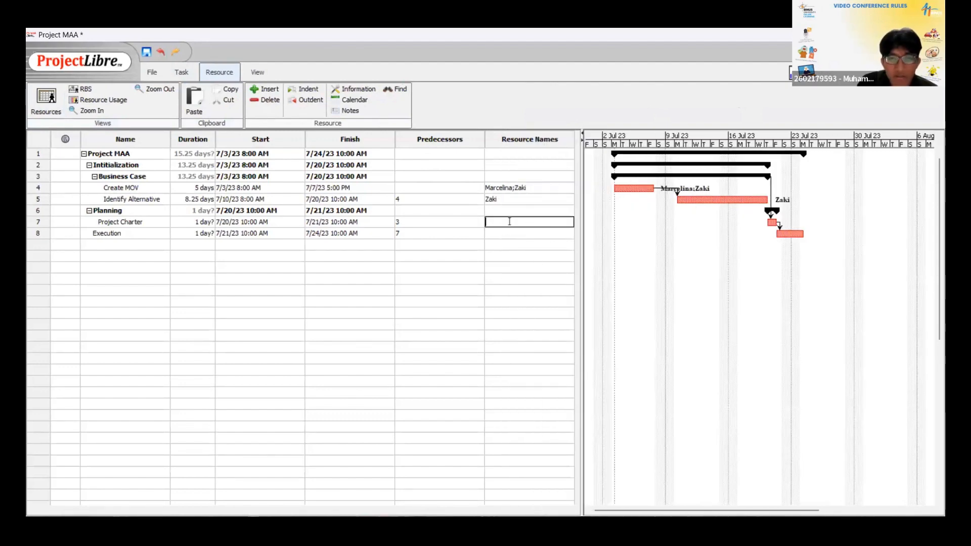
Step: Add a third resource named xyz to the project's resource list
left_click(46, 101)
left_click(161, 178)
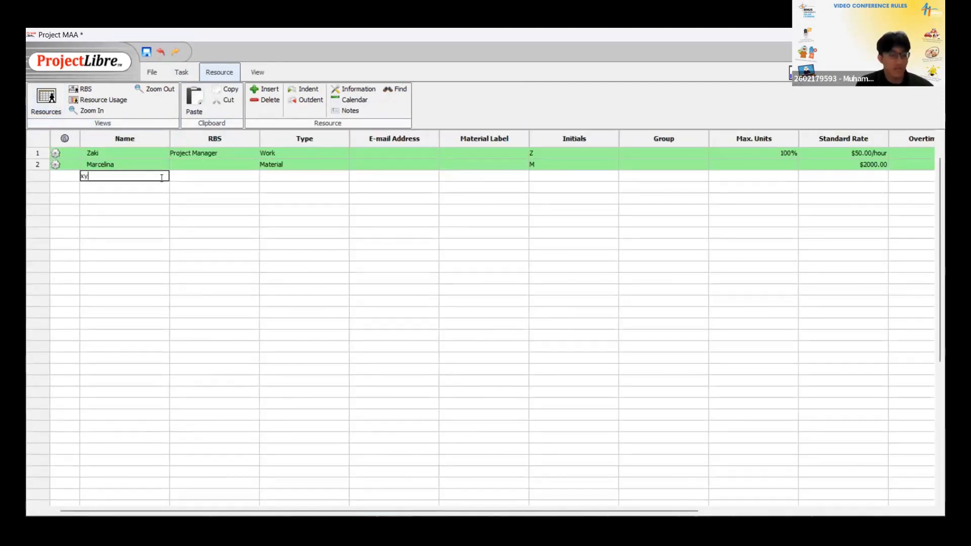
key("Return")
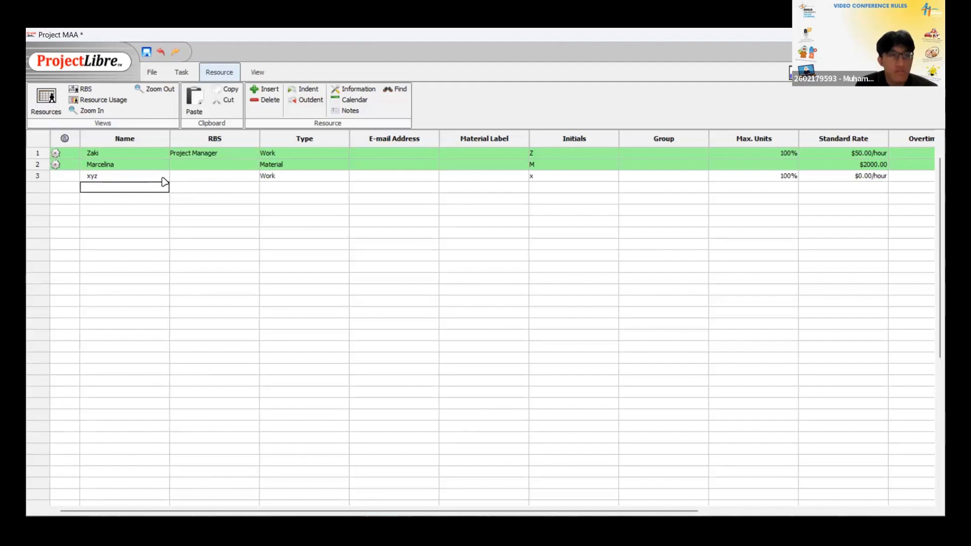
left_click(134, 186)
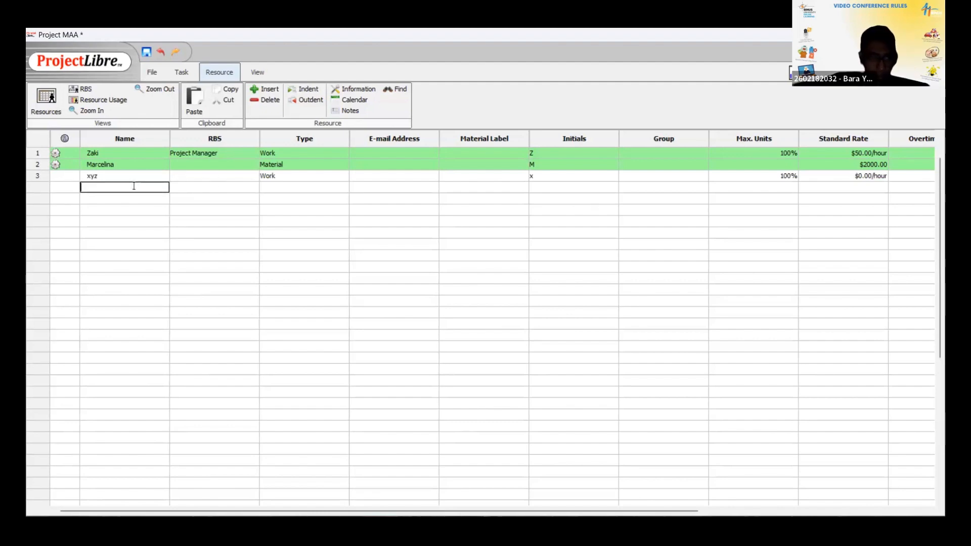
double_click(143, 176)
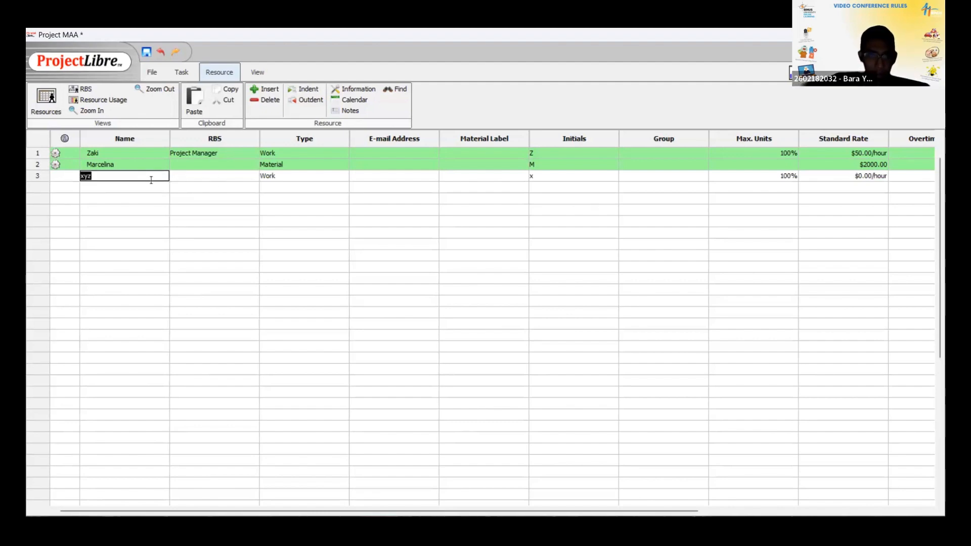
Step: Check the task table against the resource list and return to the Gantt view
left_click(152, 72)
left_click(181, 72)
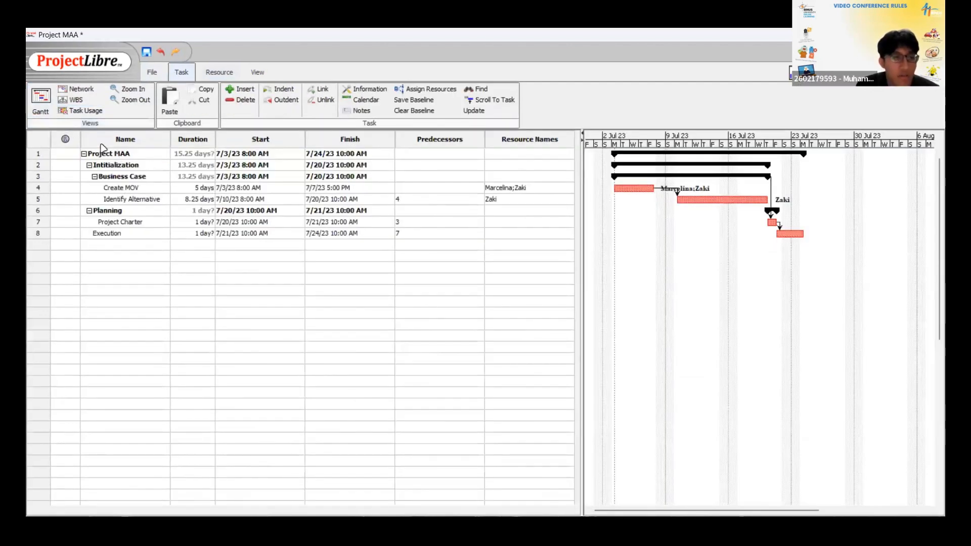
left_click(219, 68)
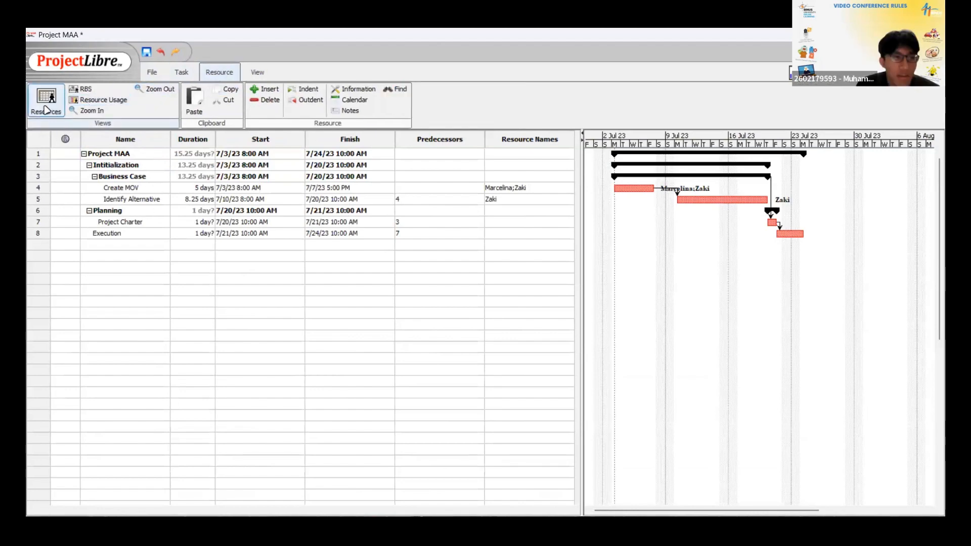
left_click(50, 99)
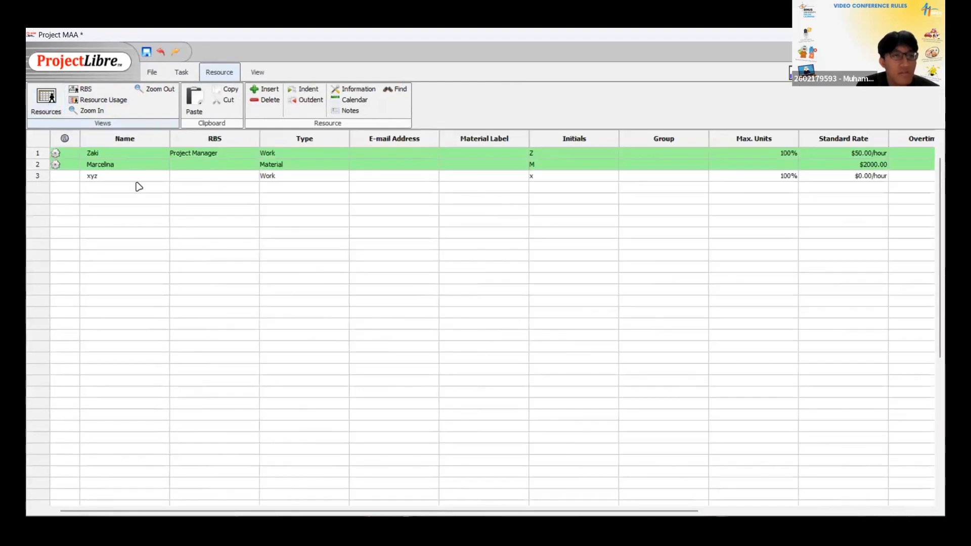
left_click(183, 73)
left_click(41, 98)
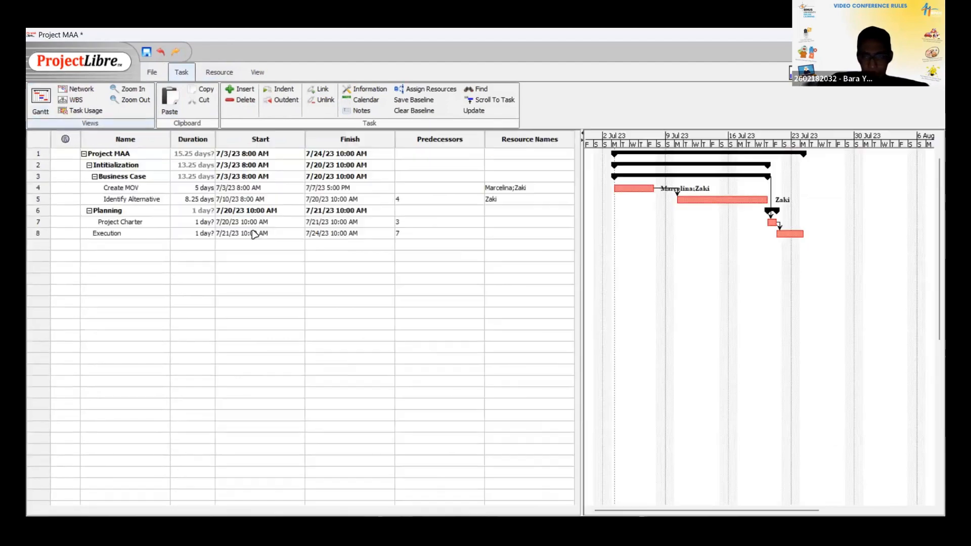
Step: Examine Project Charter's predecessor, and collapse and re-expand Business Case to review its subtasks
left_click(182, 279)
left_click(155, 267)
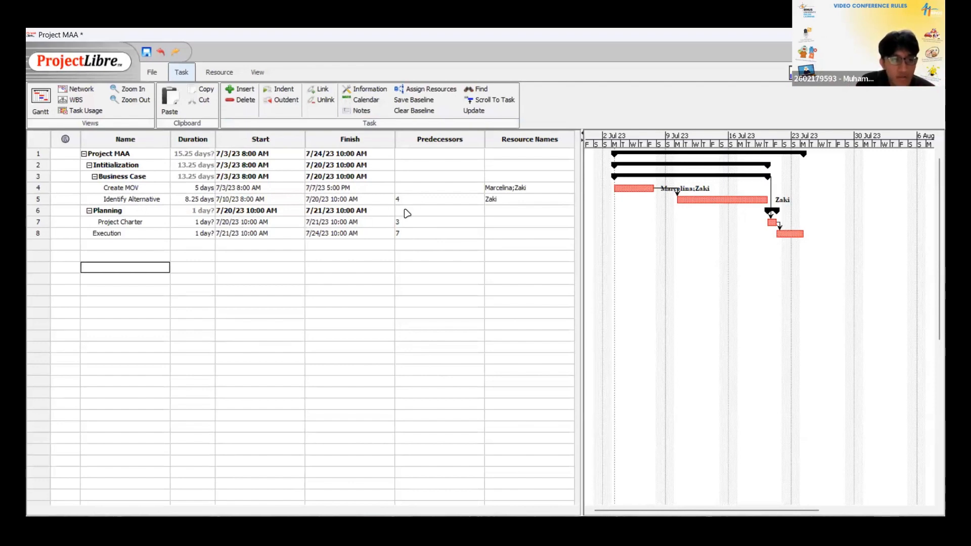
left_click(132, 223)
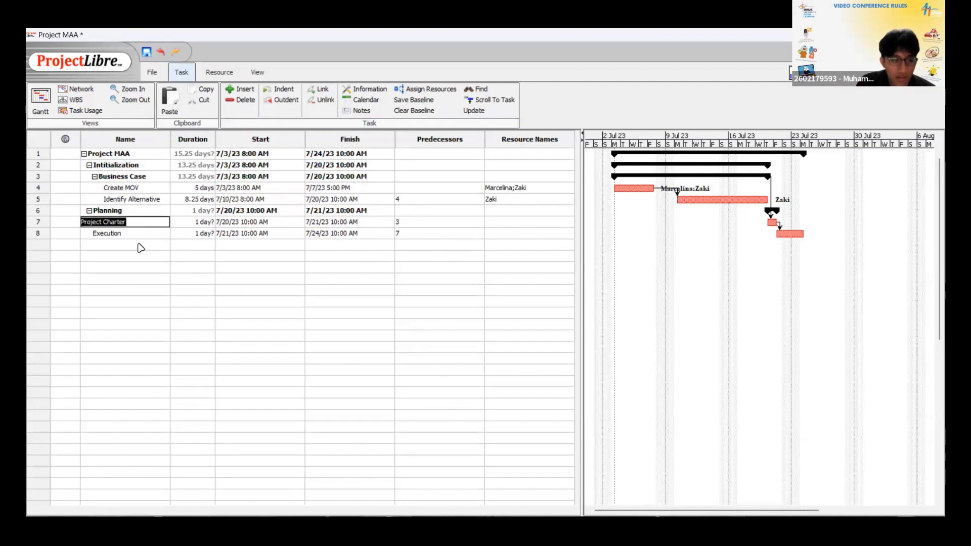
left_click(139, 245)
left_click(132, 222)
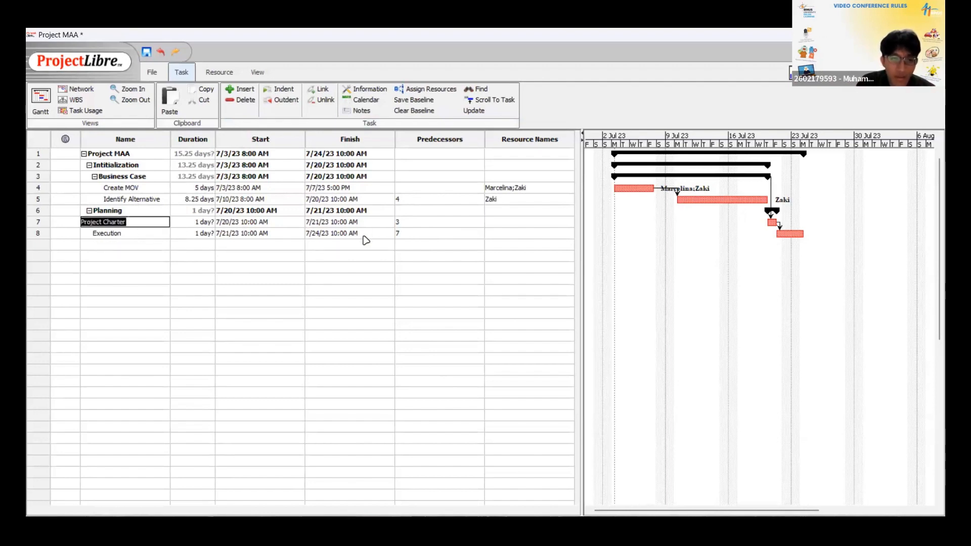
left_click(417, 223)
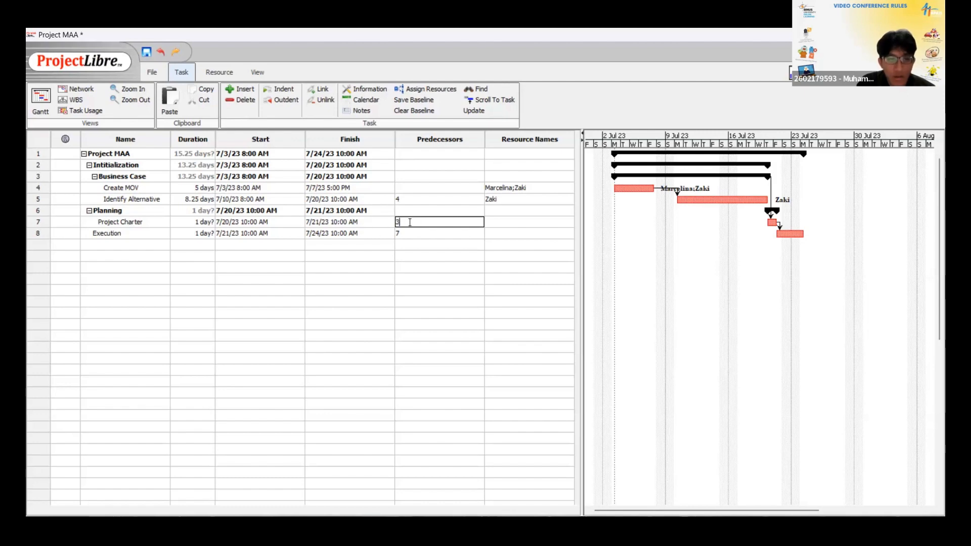
left_click(92, 177)
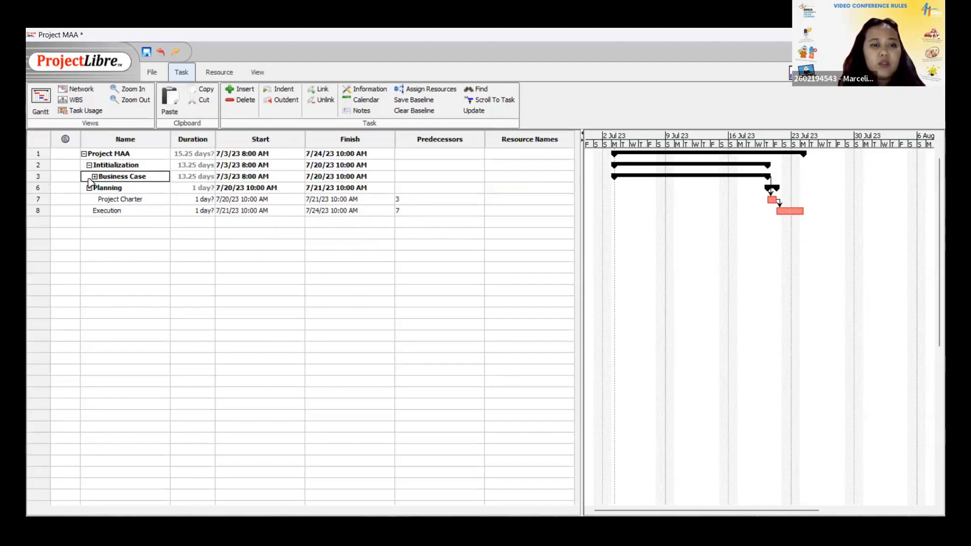
left_click(94, 176)
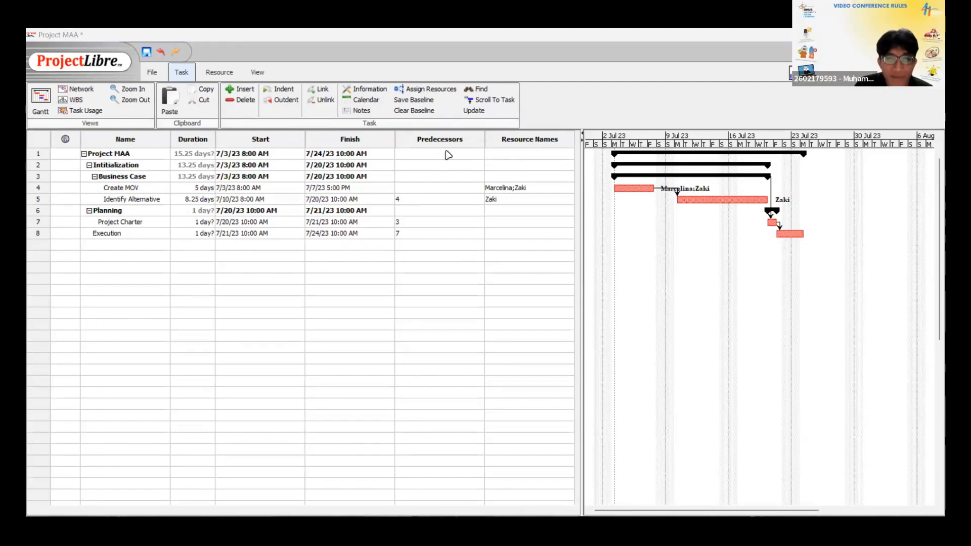
double_click(335, 247)
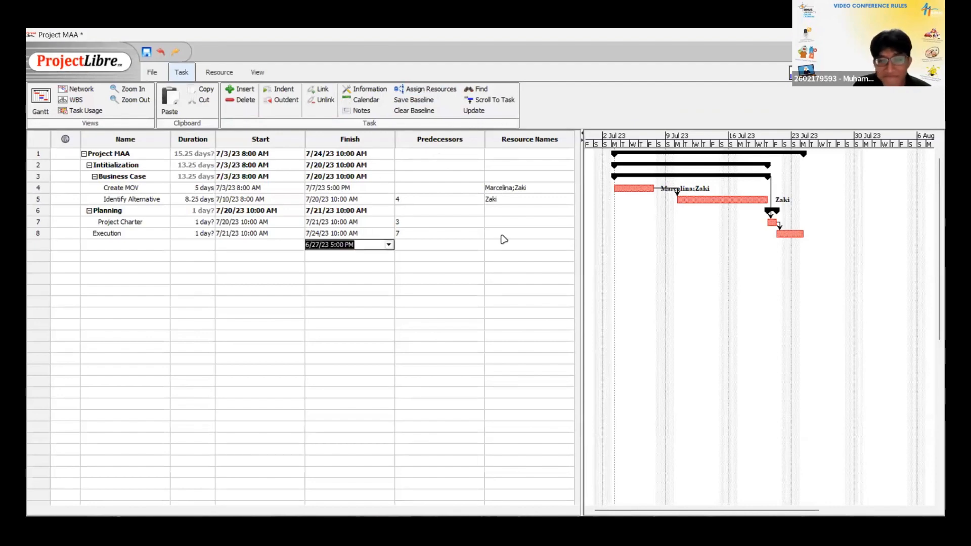
left_click(439, 256)
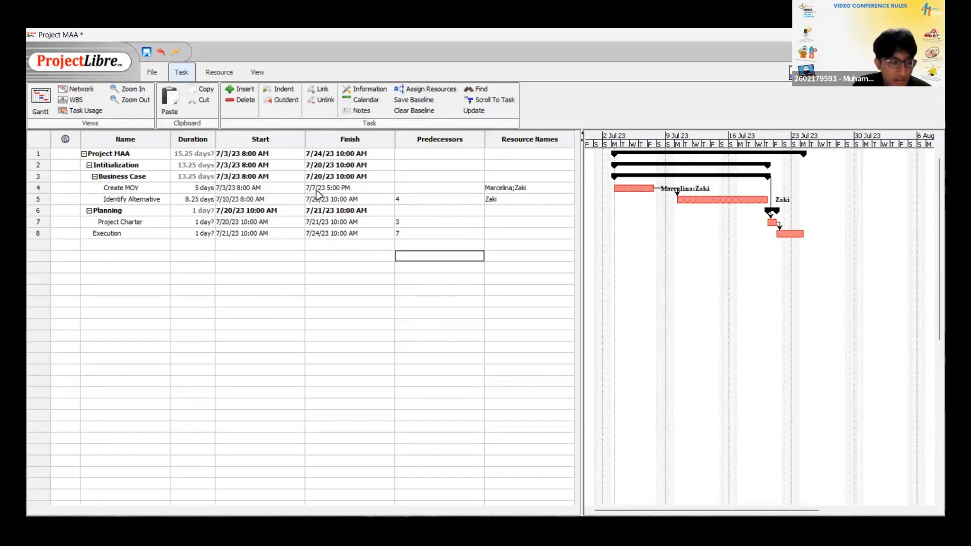
double_click(324, 259)
left_click(177, 245)
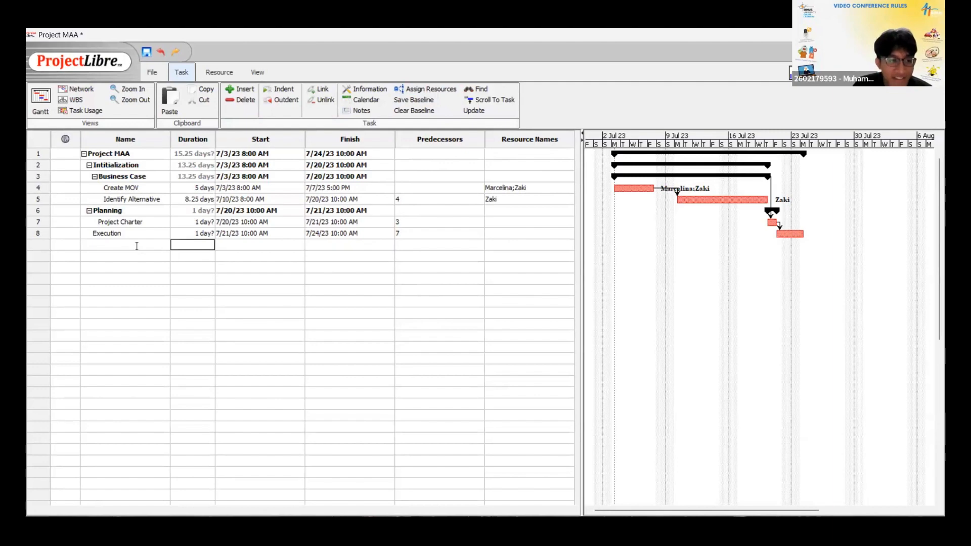
left_click(137, 245)
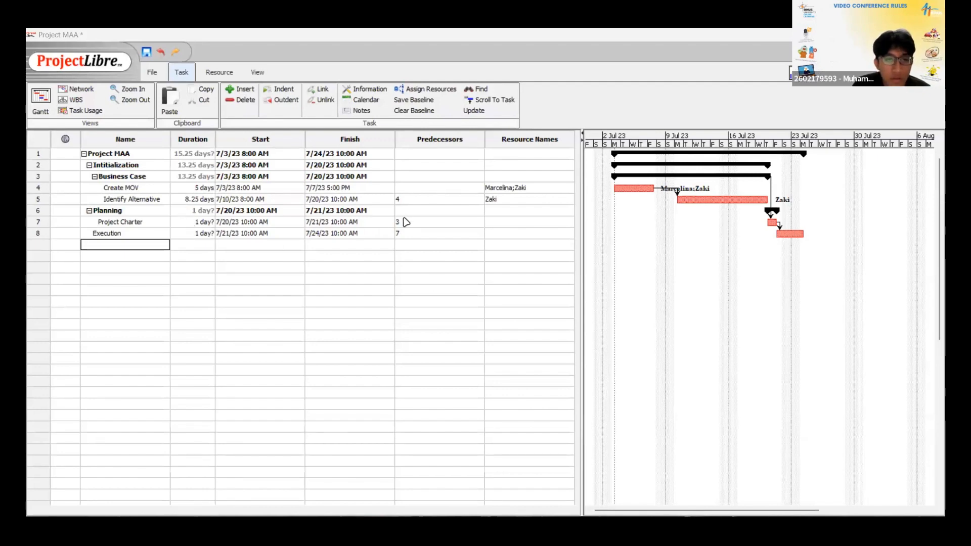
Step: Set Project Charter's predecessor to task 5
left_click(418, 233)
left_click(414, 223)
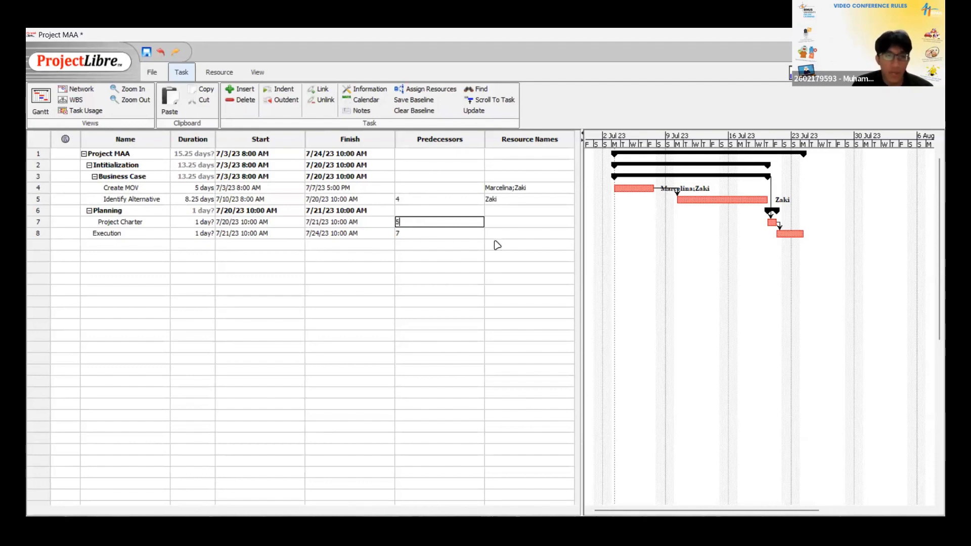
type("5")
key("Return")
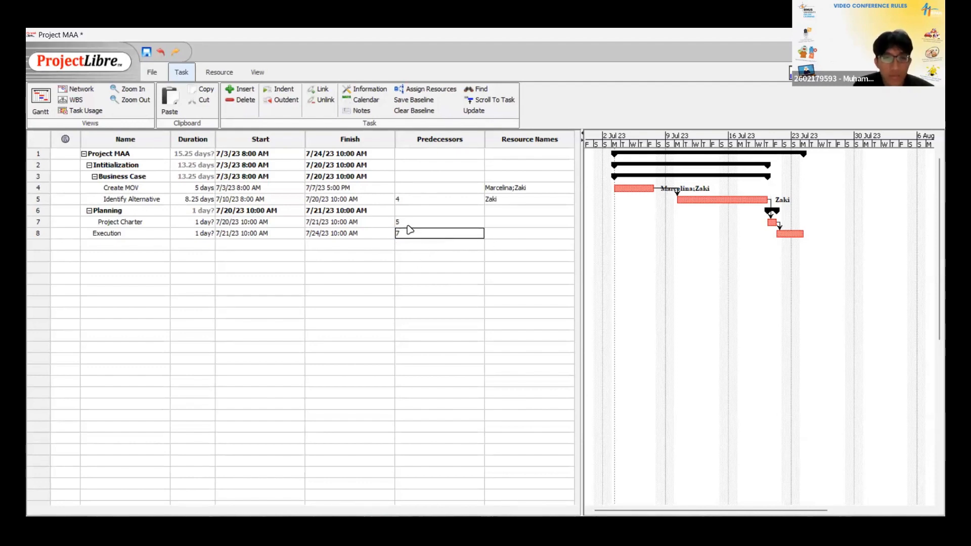
left_click(410, 223)
left_click(417, 257)
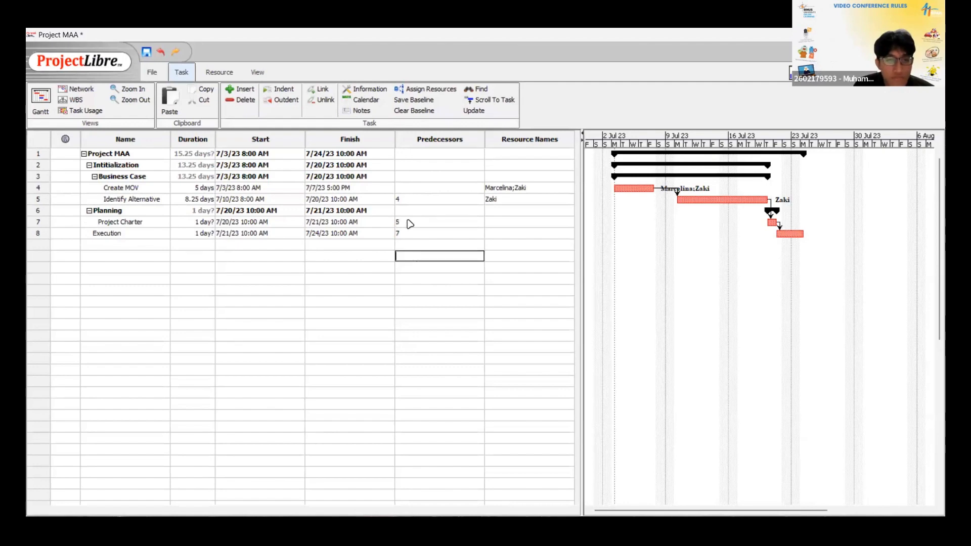
Step: Examine how Identify Alternative, Project Charter and Execution are linked, and collapse and re-expand Business Case
left_click(415, 223)
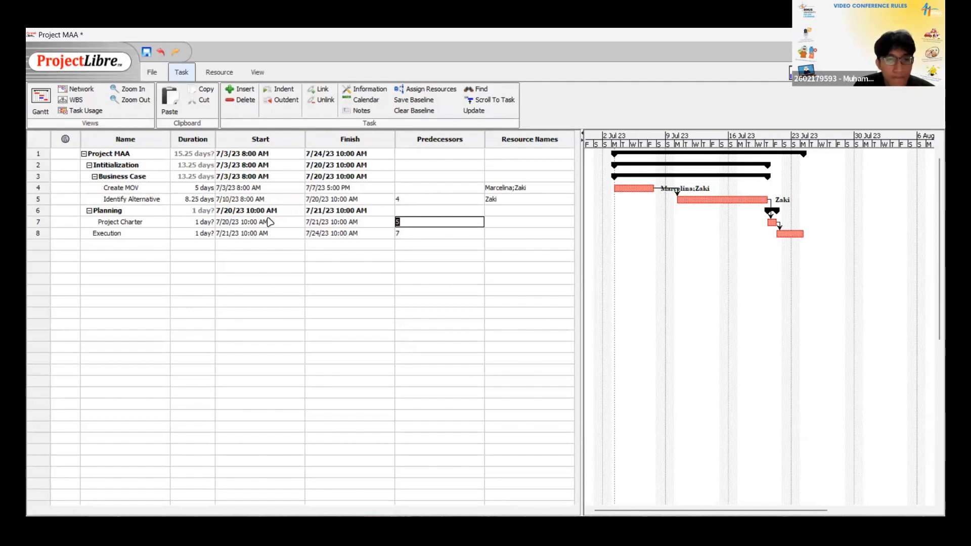
left_click(427, 256)
left_click(151, 222)
left_click(126, 234)
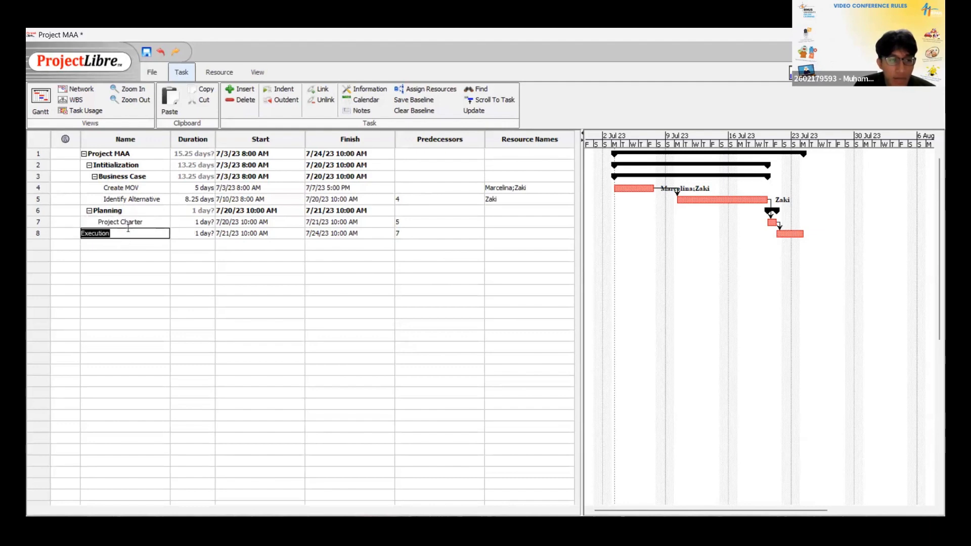
left_click(127, 222)
left_click(142, 199)
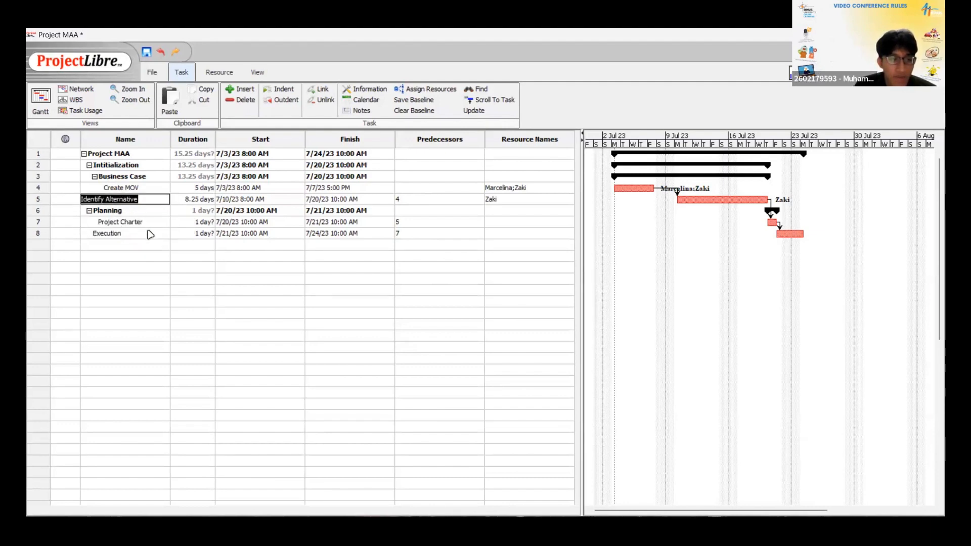
left_click(403, 223)
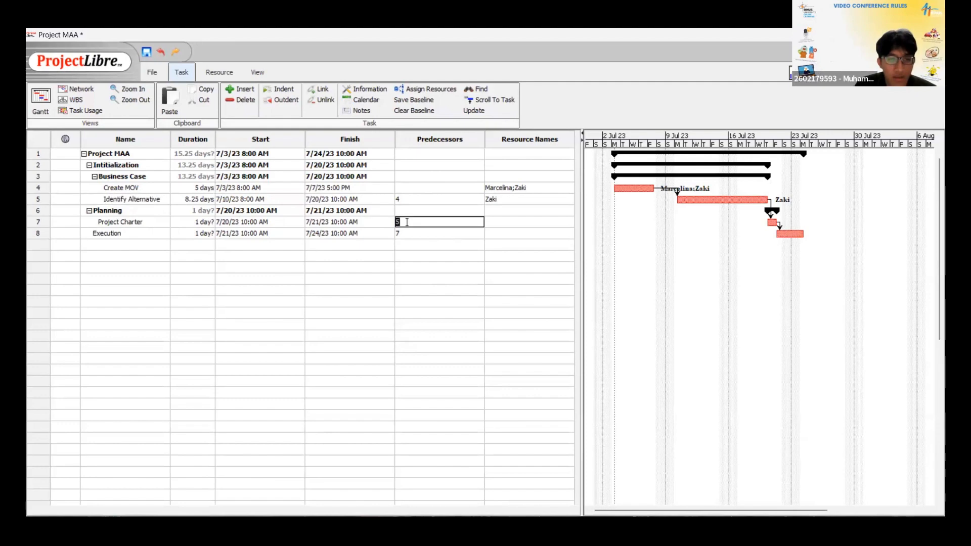
left_click(95, 176)
left_click(95, 177)
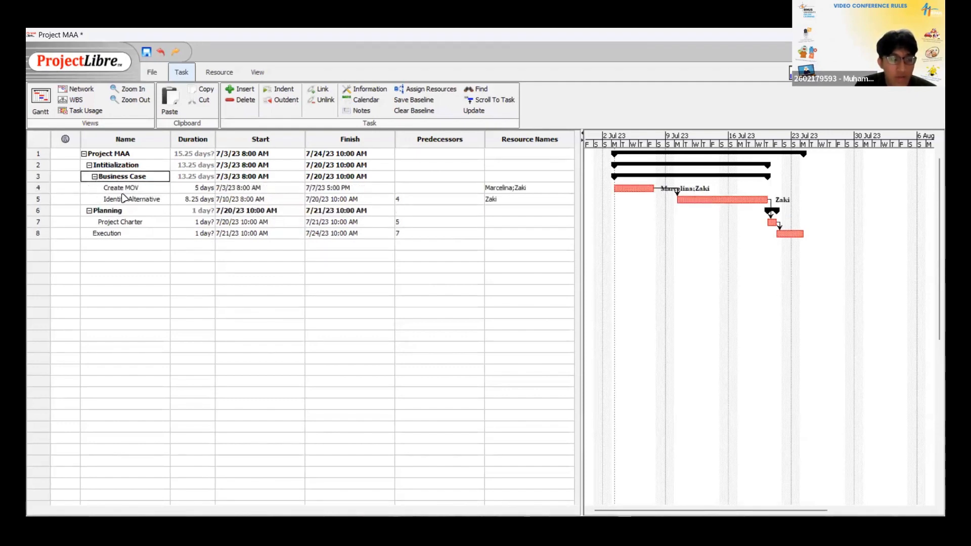